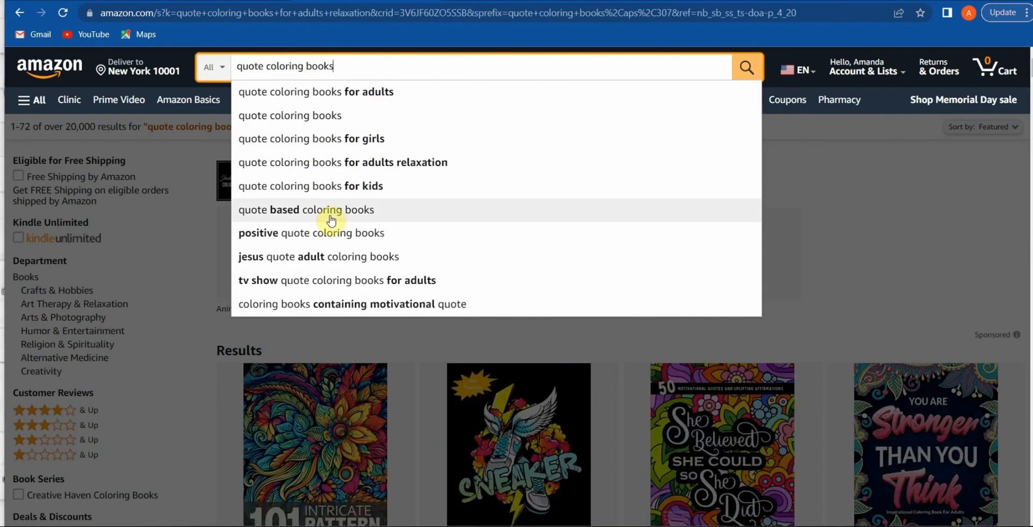
- Search Amazon for "quote based coloring books" and open the "Hey You're So Great" coloring book listing from the results
{"action": "left_click", "coordinate": [330, 217]}
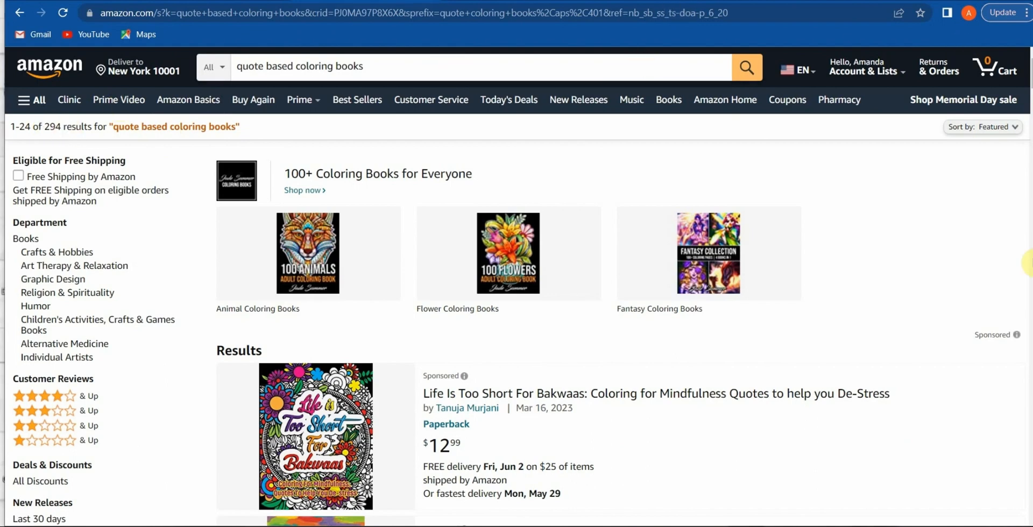
{"action": "scroll", "coordinate": [1025, 277], "scroll_direction": "down", "scroll_amount": 15}
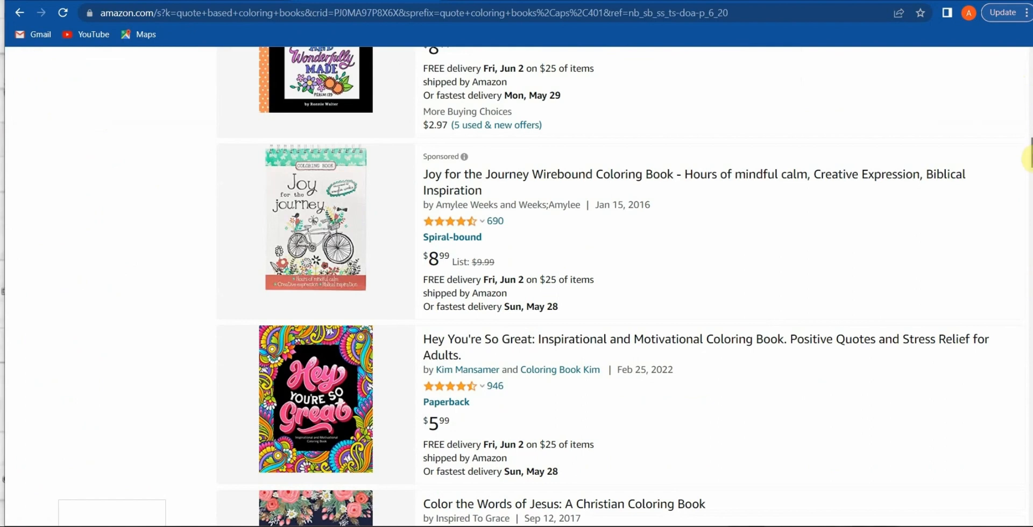
{"action": "left_click_drag", "start_coordinate": [1032, 155], "coordinate": [1032, 156]}
{"action": "scroll", "coordinate": [650, 183], "scroll_direction": "down", "scroll_amount": 3}
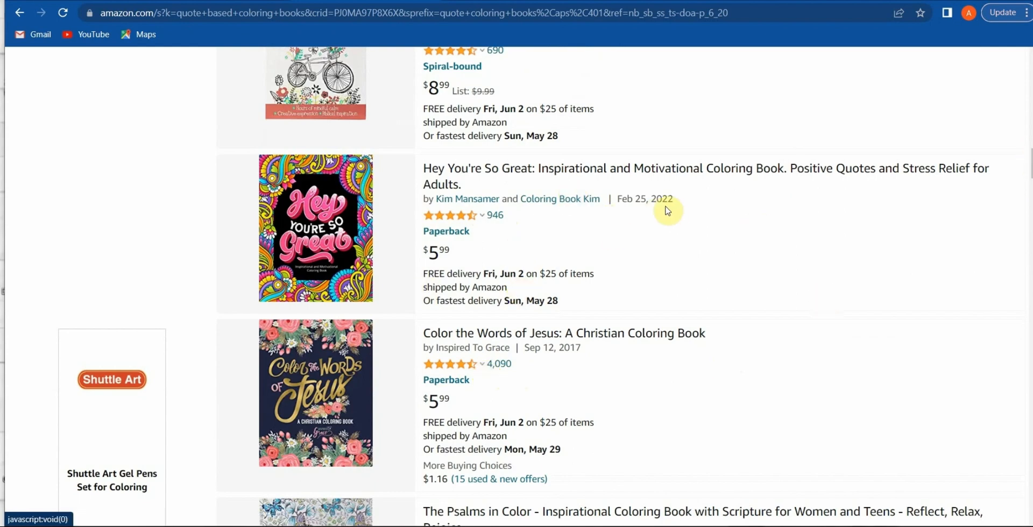
{"action": "left_click_drag", "start_coordinate": [1026, 162], "coordinate": [1027, 185]}
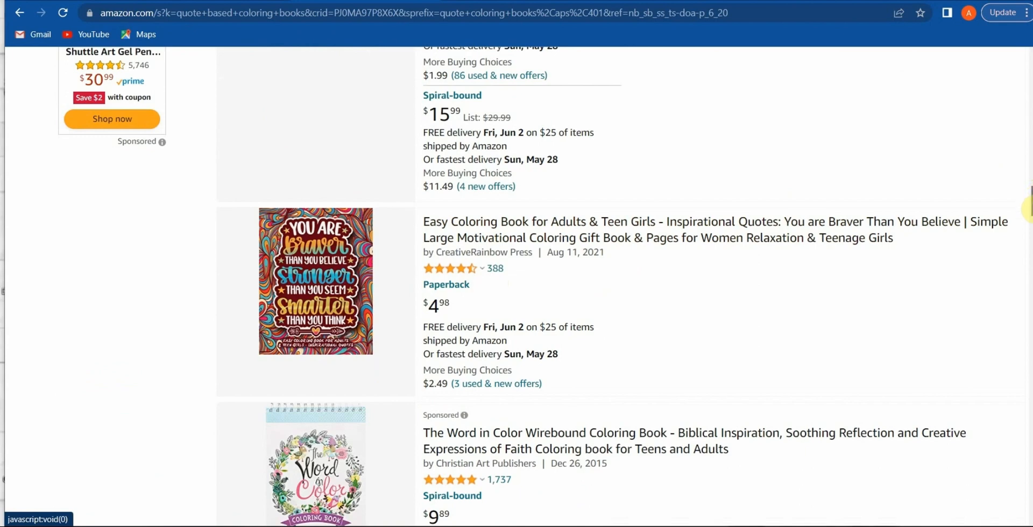
{"action": "left_click_drag", "start_coordinate": [1028, 208], "coordinate": [1028, 242]}
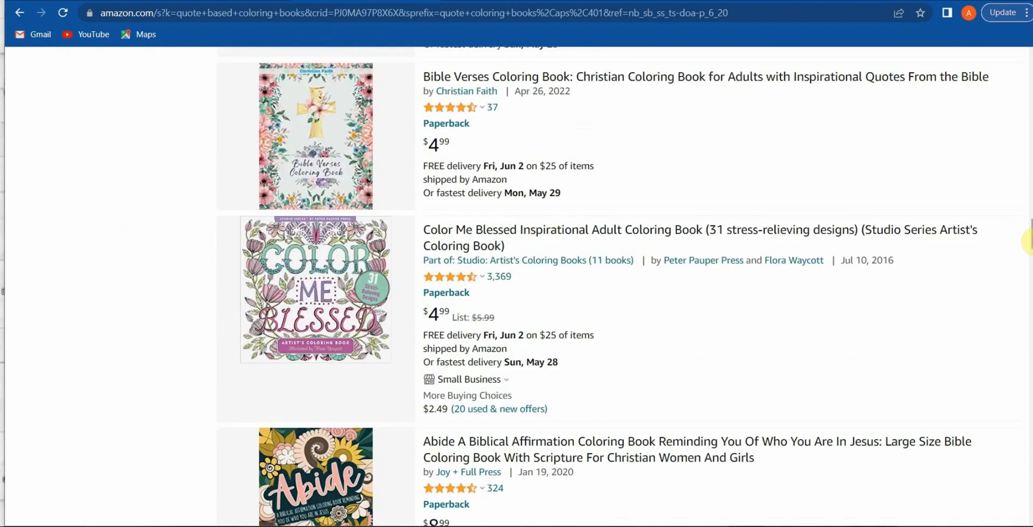
{"action": "left_click_drag", "start_coordinate": [1027, 241], "coordinate": [1028, 171]}
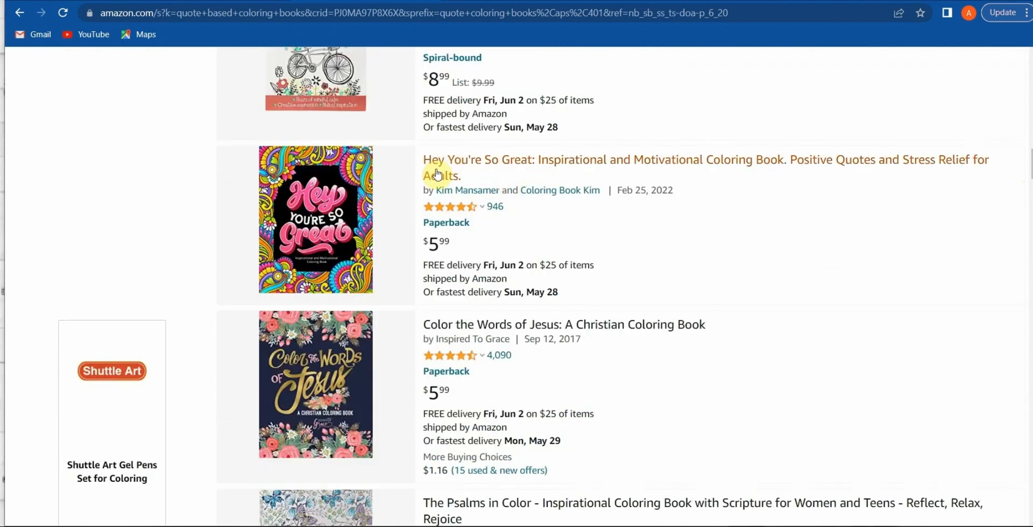
{"action": "left_click", "coordinate": [472, 168]}
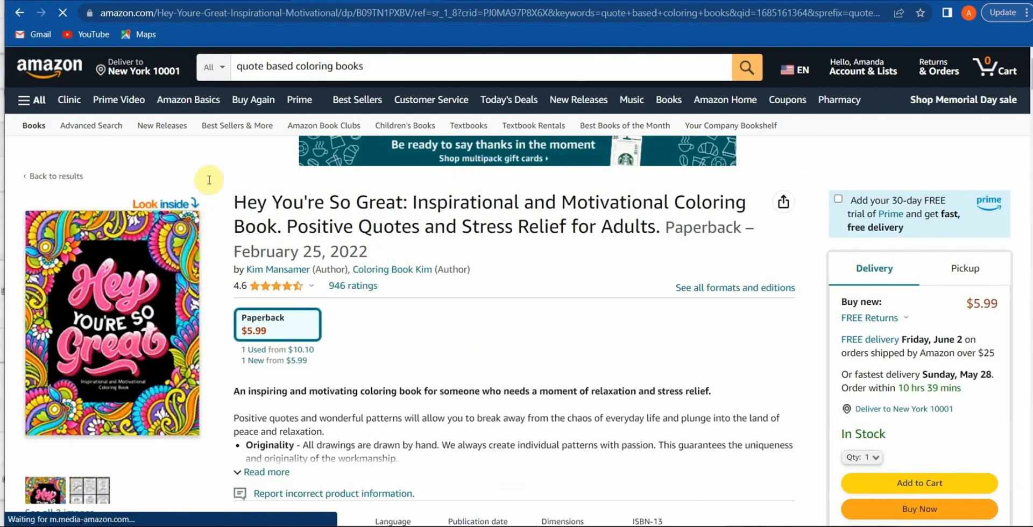
- Look inside the "Hey You're So Great" paperback sample, examine its cover, interior coloring pages and back cover, and close the preview
{"action": "left_click", "coordinate": [171, 209]}
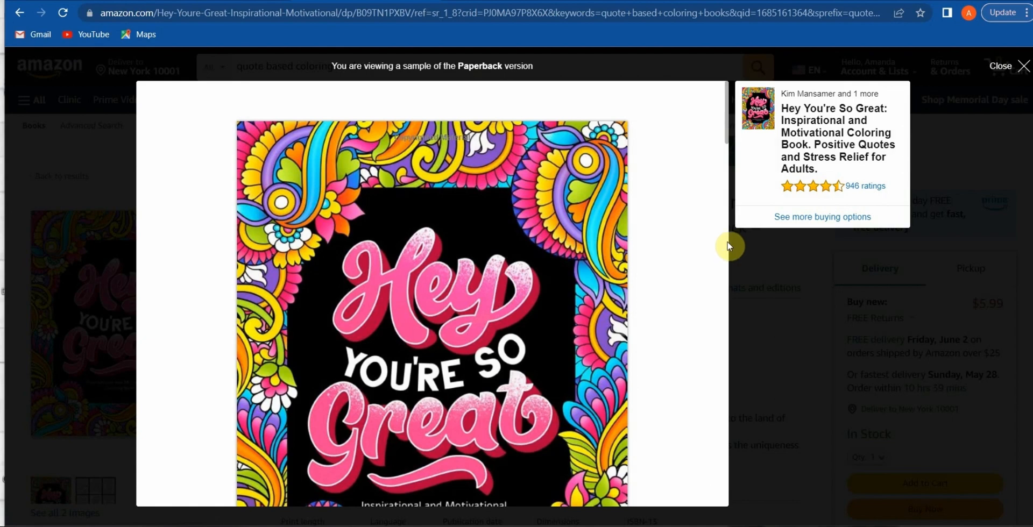
{"action": "left_click", "coordinate": [727, 246]}
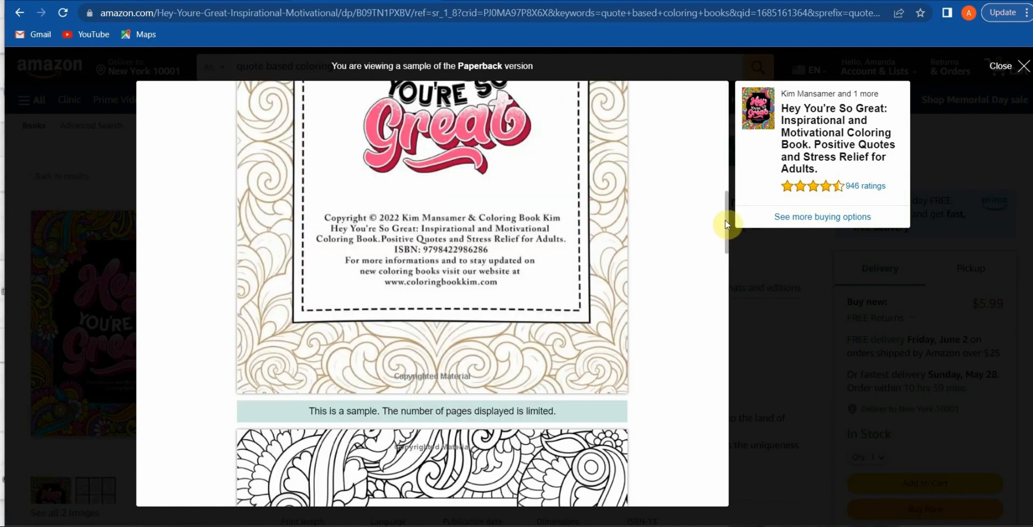
{"action": "left_click", "coordinate": [727, 288]}
{"action": "scroll", "coordinate": [727, 289], "scroll_direction": "up", "scroll_amount": 2}
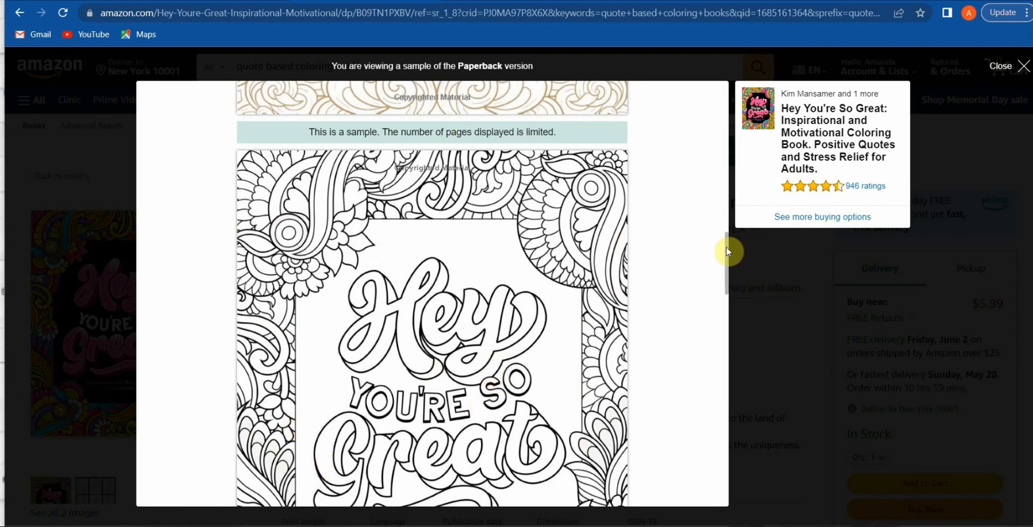
{"action": "left_click_drag", "start_coordinate": [728, 252], "coordinate": [729, 352]}
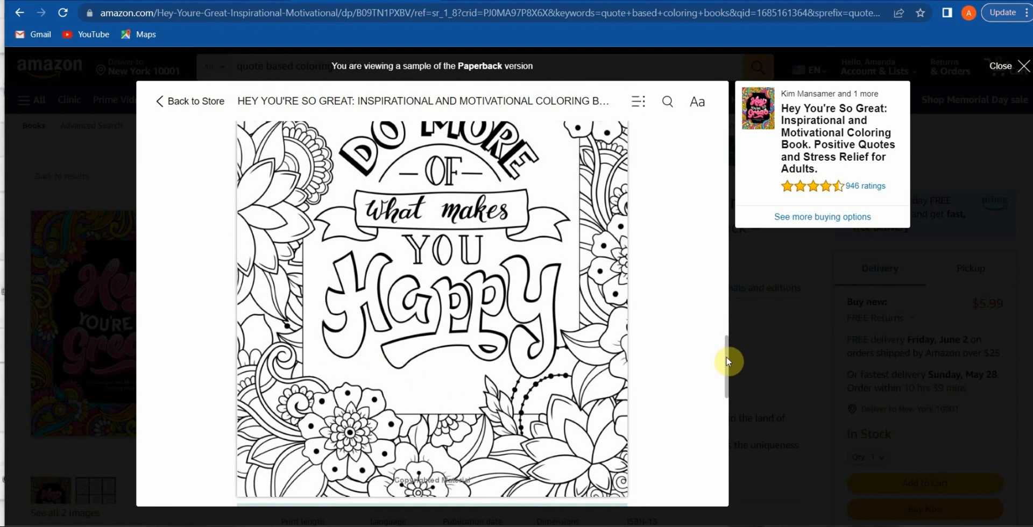
{"action": "left_click_drag", "start_coordinate": [729, 359], "coordinate": [734, 428]}
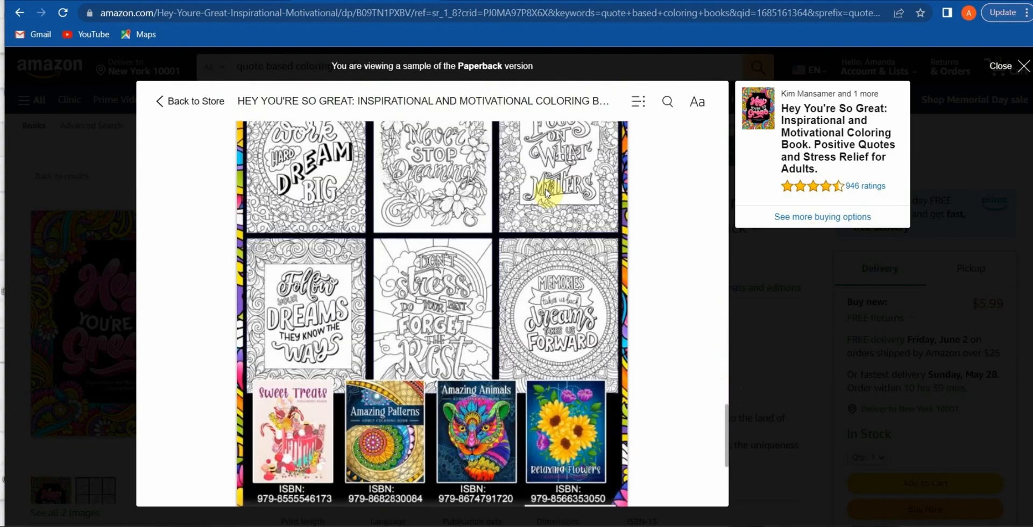
{"action": "scroll", "coordinate": [574, 144], "scroll_direction": "up", "scroll_amount": 2}
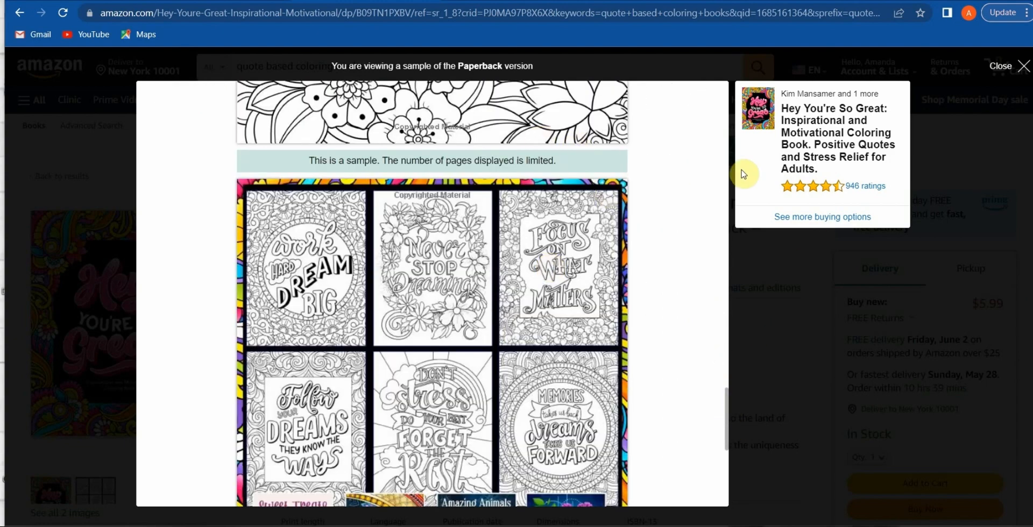
{"action": "scroll", "coordinate": [728, 482], "scroll_direction": "down", "scroll_amount": 3}
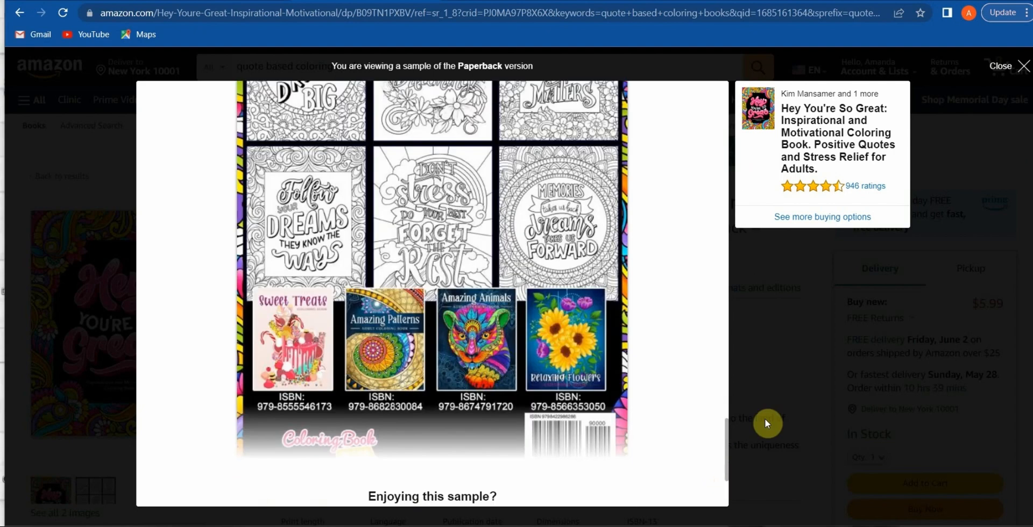
{"action": "left_click", "coordinate": [764, 419]}
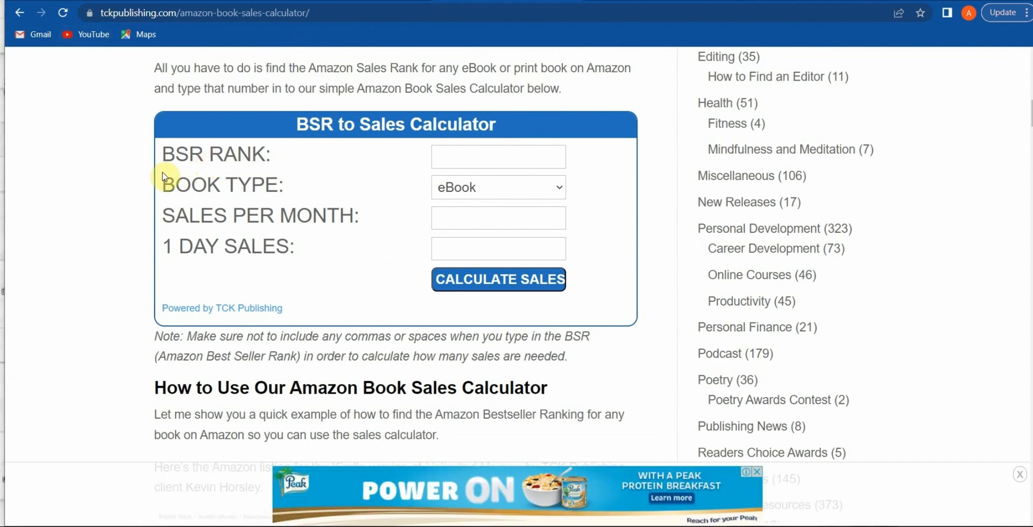
- Find the book's Best Sellers Rank in its product details and calculate sales on TCK Publishing with BSR rank 2957 and book type Book
{"action": "left_click", "coordinate": [377, 1]}
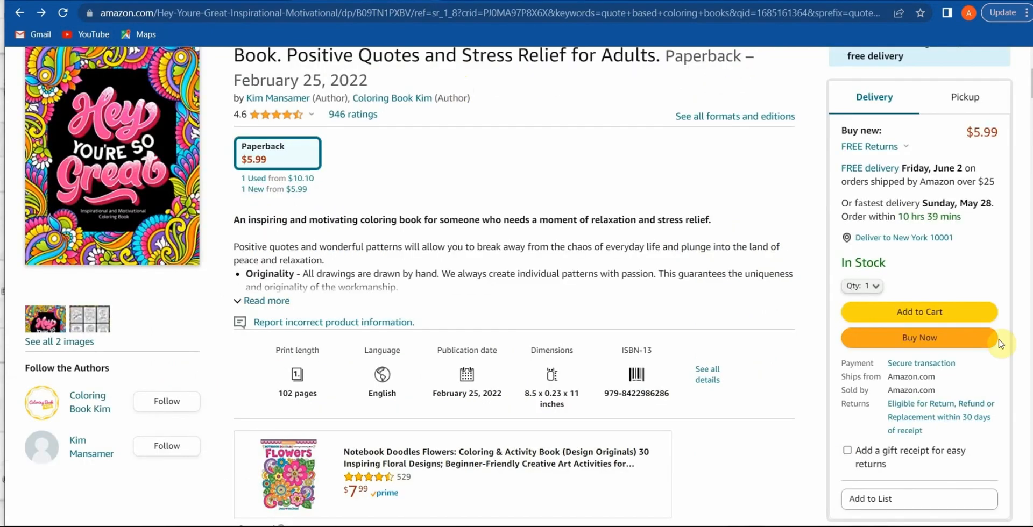
{"action": "left_click_drag", "start_coordinate": [1031, 85], "coordinate": [1028, 242]}
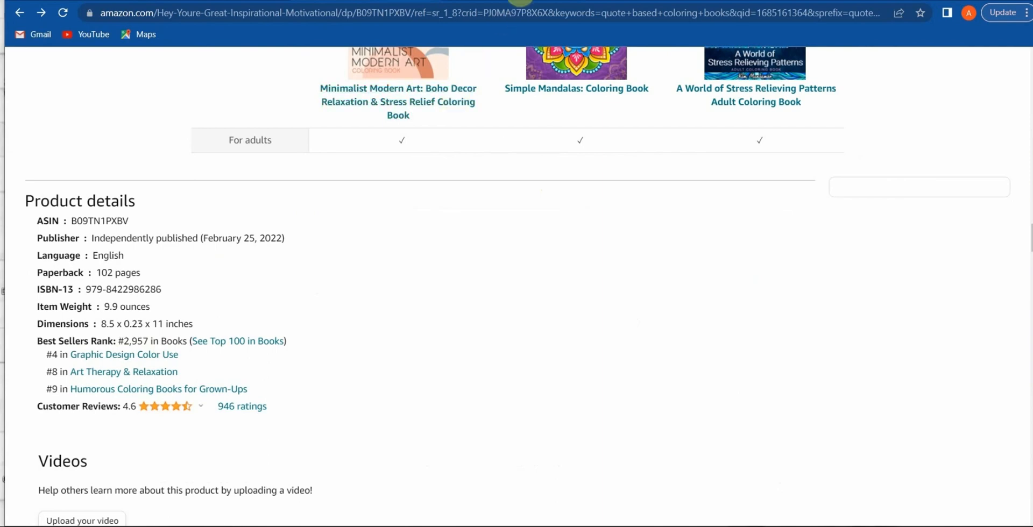
{"action": "left_click", "coordinate": [519, 1]}
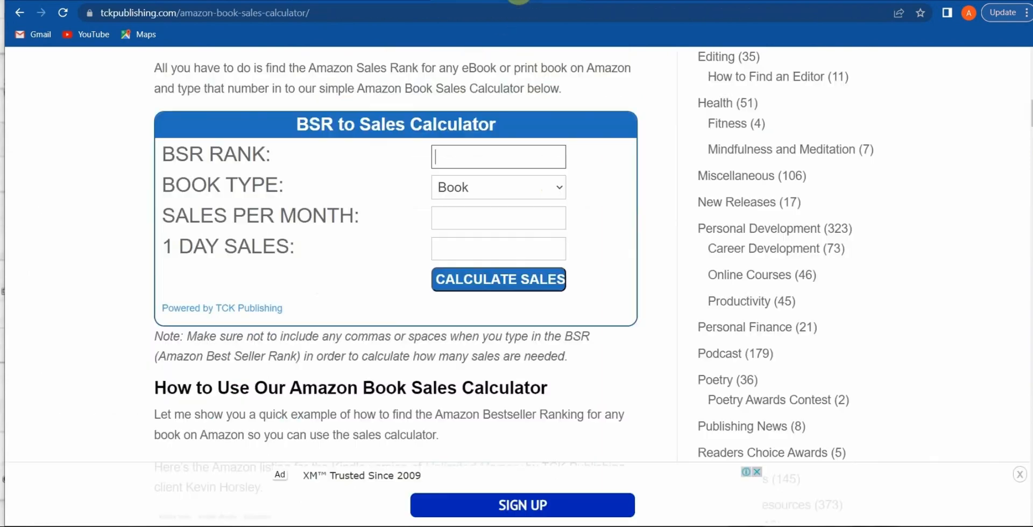
{"action": "left_click", "coordinate": [454, 153]}
{"action": "type", "text": "2"}
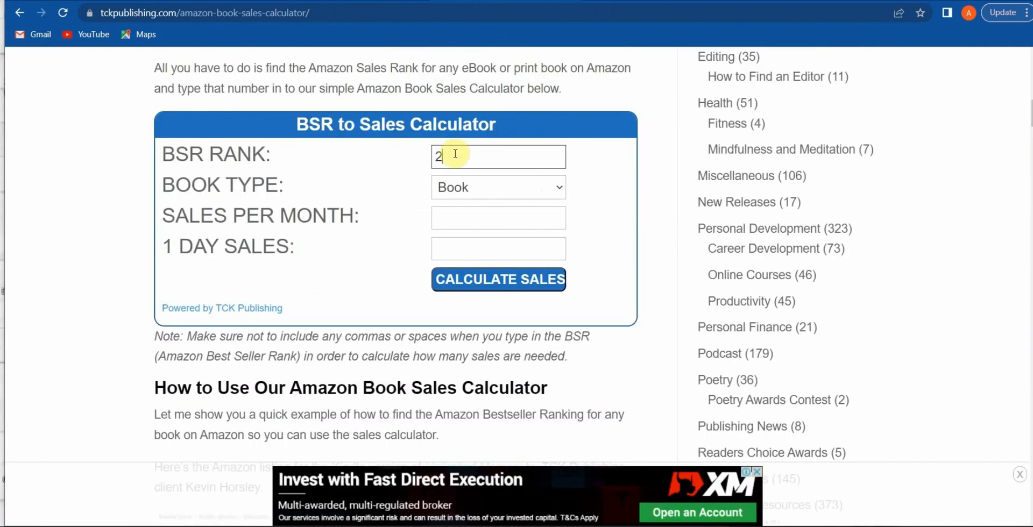
{"action": "type", "text": "957"}
{"action": "left_click", "coordinate": [558, 189]}
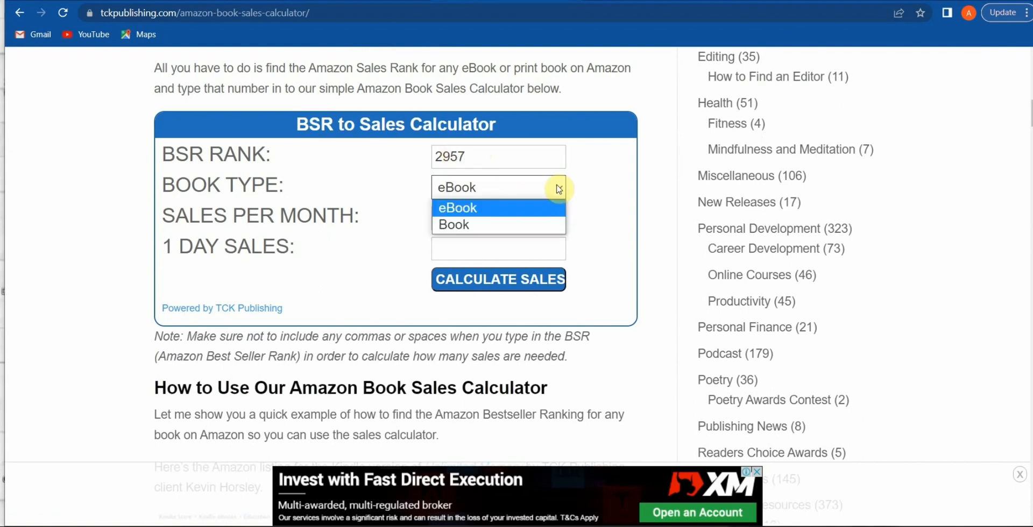
{"action": "left_click", "coordinate": [512, 220]}
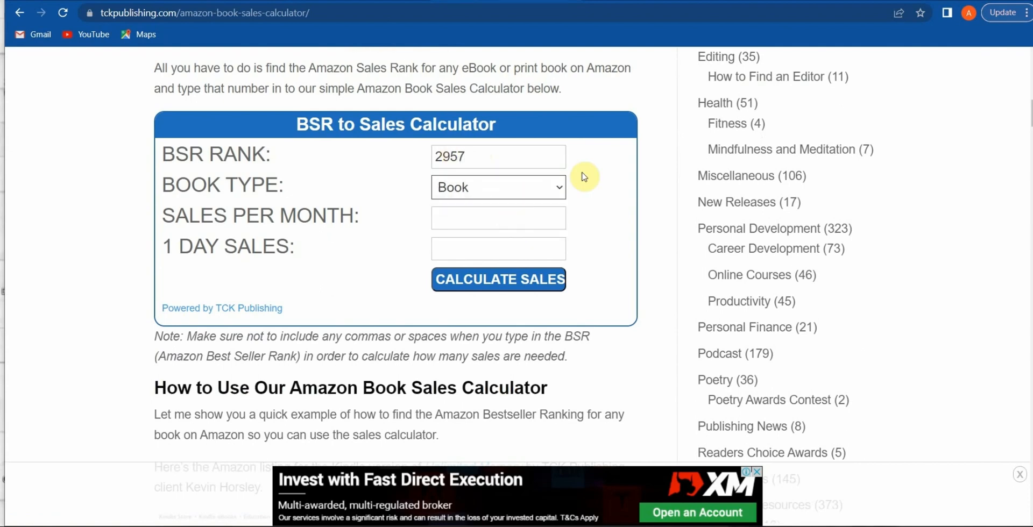
{"action": "left_click", "coordinate": [509, 277]}
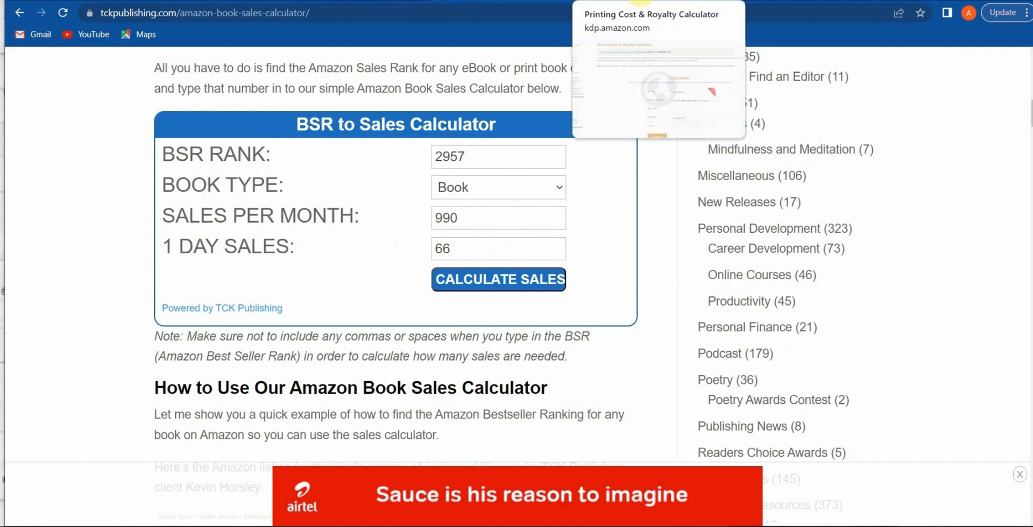
- In KDP's Printing Cost & Royalty Calculator, keep Paperback with black & white interior and white paper, and set the listing's page count of 102
{"action": "left_click", "coordinate": [640, 2]}
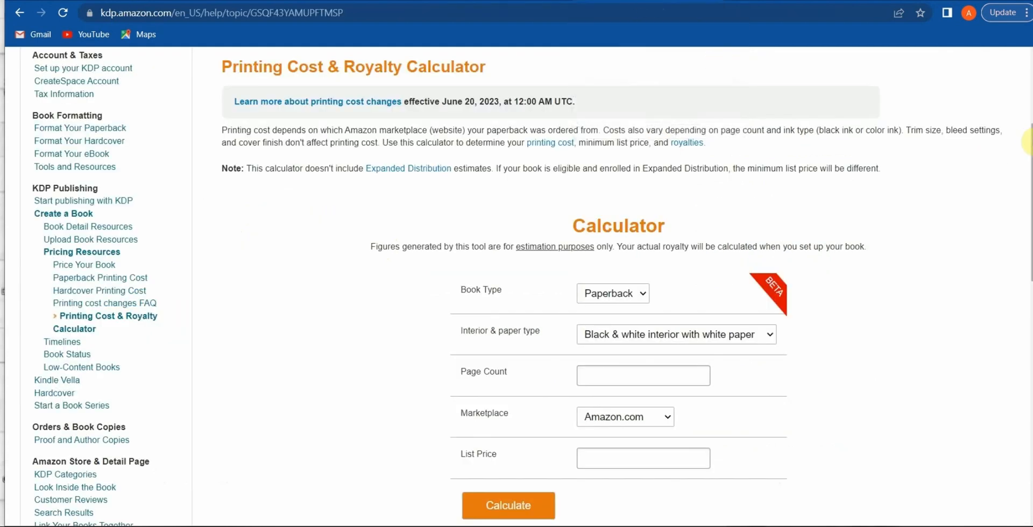
{"action": "left_click_drag", "start_coordinate": [1032, 143], "coordinate": [1032, 145]}
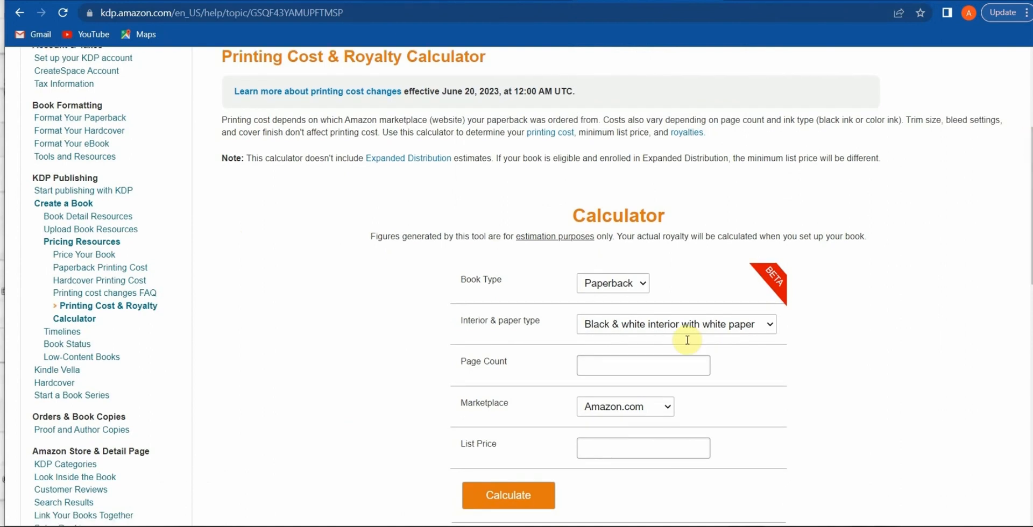
{"action": "left_click", "coordinate": [641, 284]}
{"action": "left_click", "coordinate": [640, 285]}
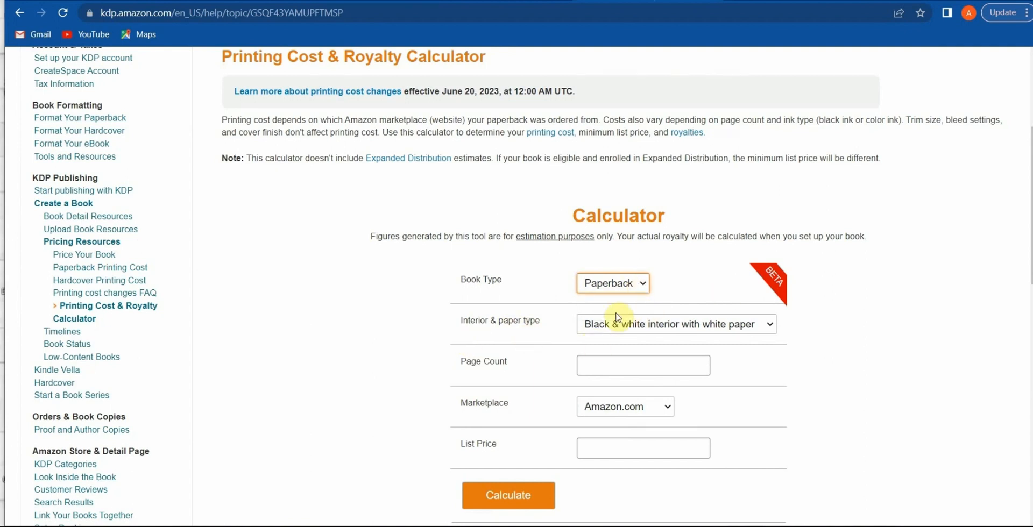
{"action": "left_click", "coordinate": [771, 325]}
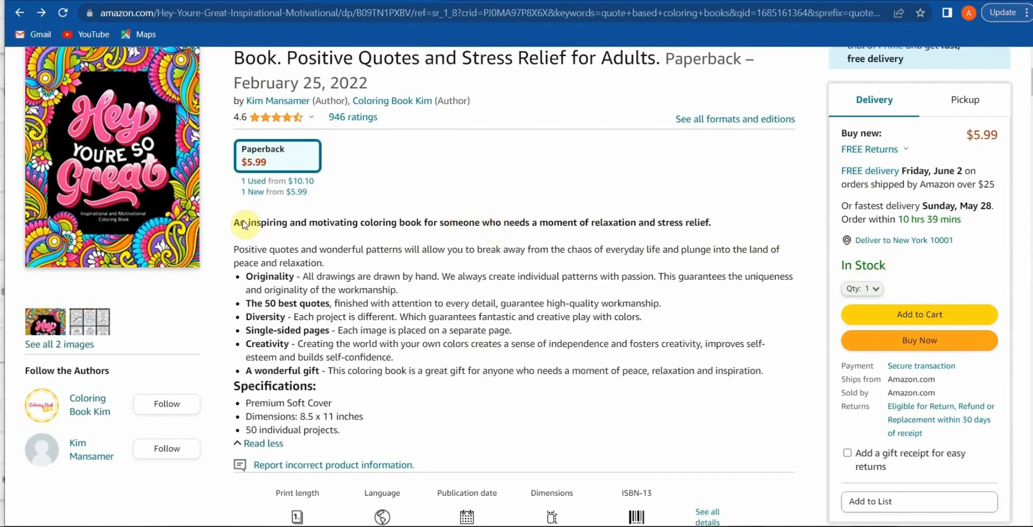
{"action": "scroll", "coordinate": [244, 224], "scroll_direction": "down", "scroll_amount": 5}
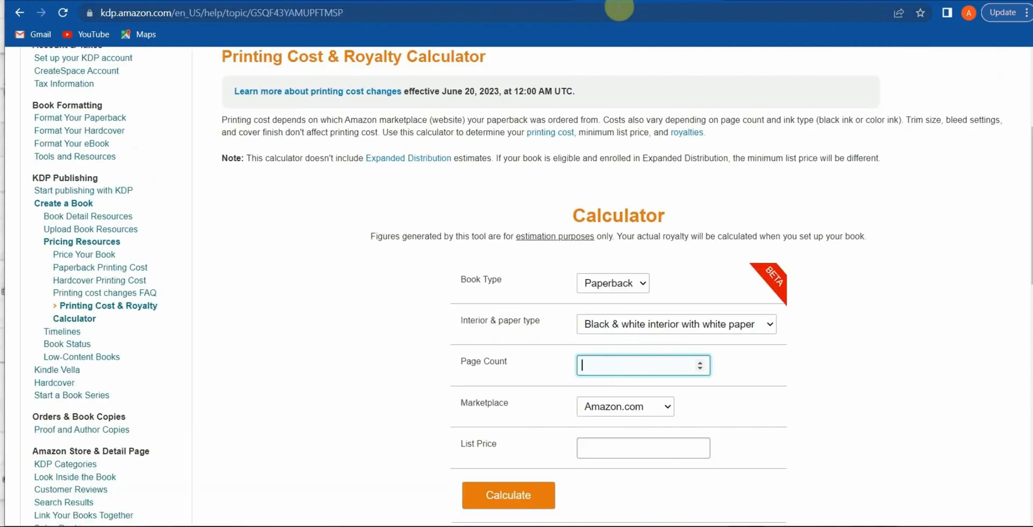
{"action": "left_click", "coordinate": [587, 366]}
{"action": "type", "text": "102"}
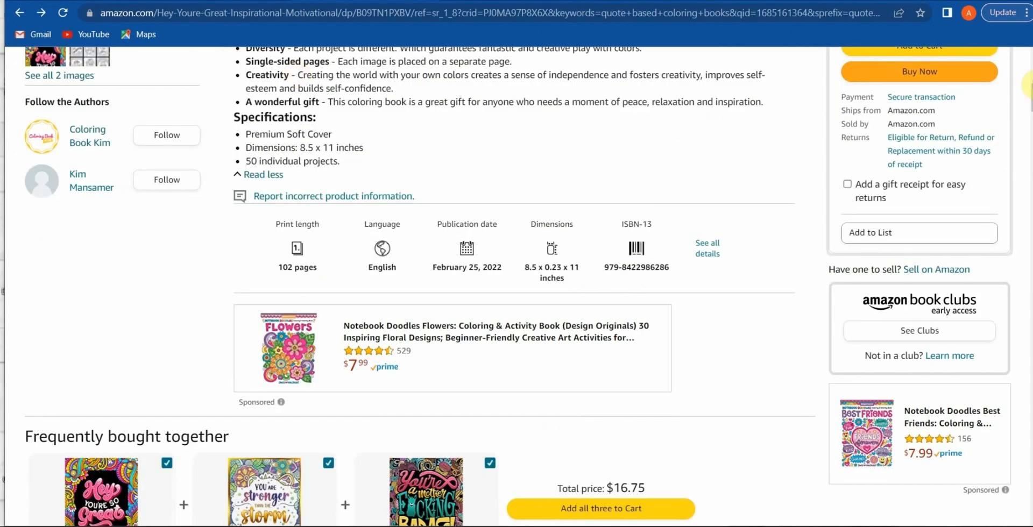
- Check the book's price on its Amazon listing, set the list price to 5.99 and calculate the estimated royalty
{"action": "scroll", "coordinate": [295, 74], "scroll_direction": "up", "scroll_amount": 8}
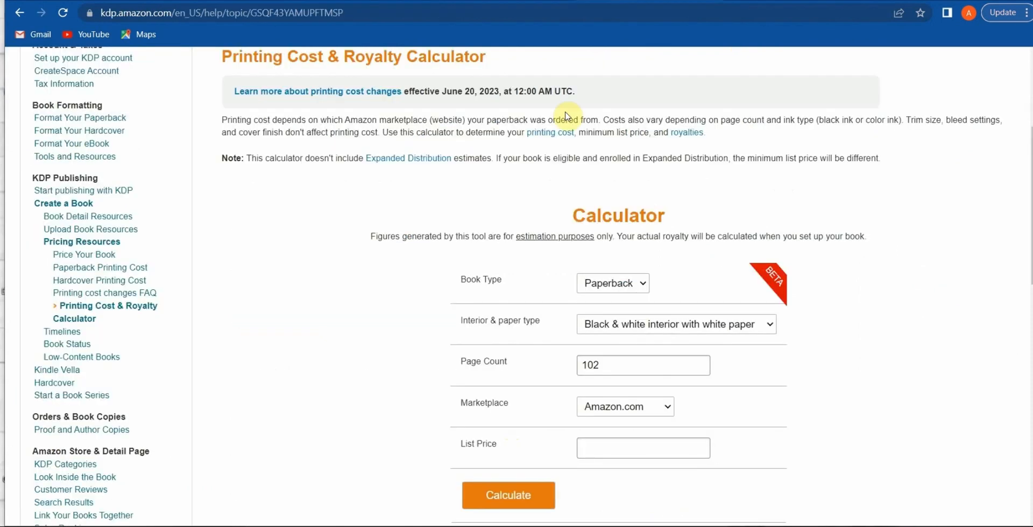
{"action": "left_click", "coordinate": [603, 447]}
{"action": "type", "text": "5.99"}
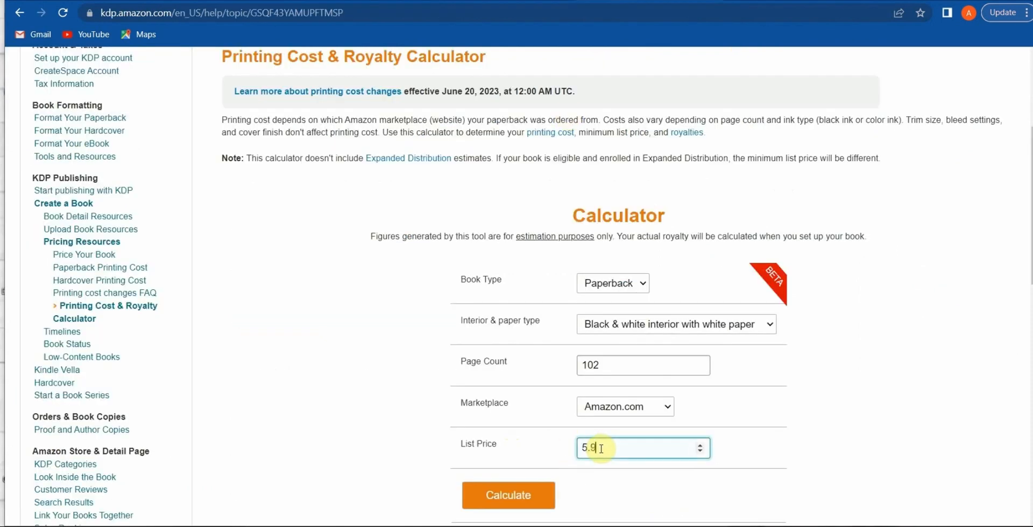
{"action": "left_click", "coordinate": [518, 498]}
{"action": "scroll", "coordinate": [494, 371], "scroll_direction": "down", "scroll_amount": 4}
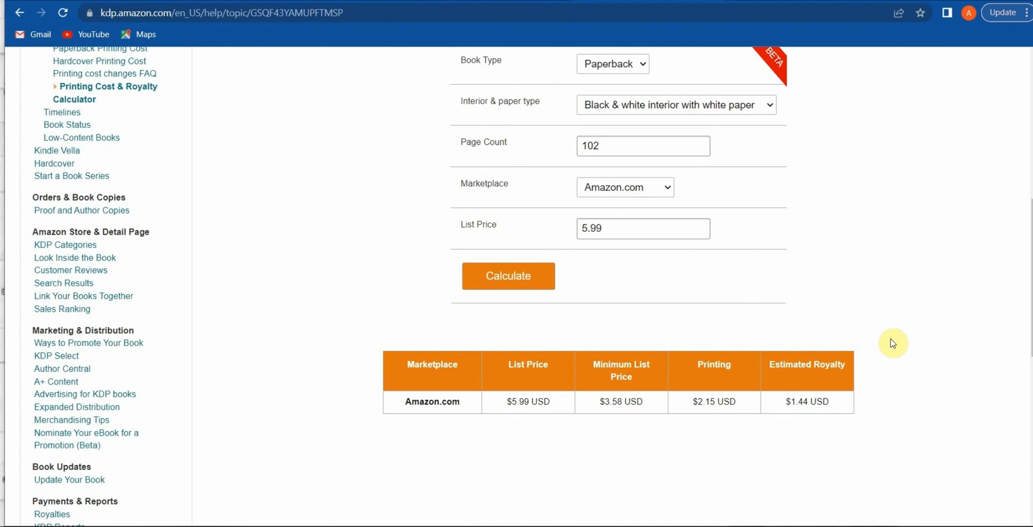
- Multiply the 990 monthly sales by the 1.44 royalty in the Windows Calculator, and close it
{"action": "left_click", "coordinate": [613, 473]}
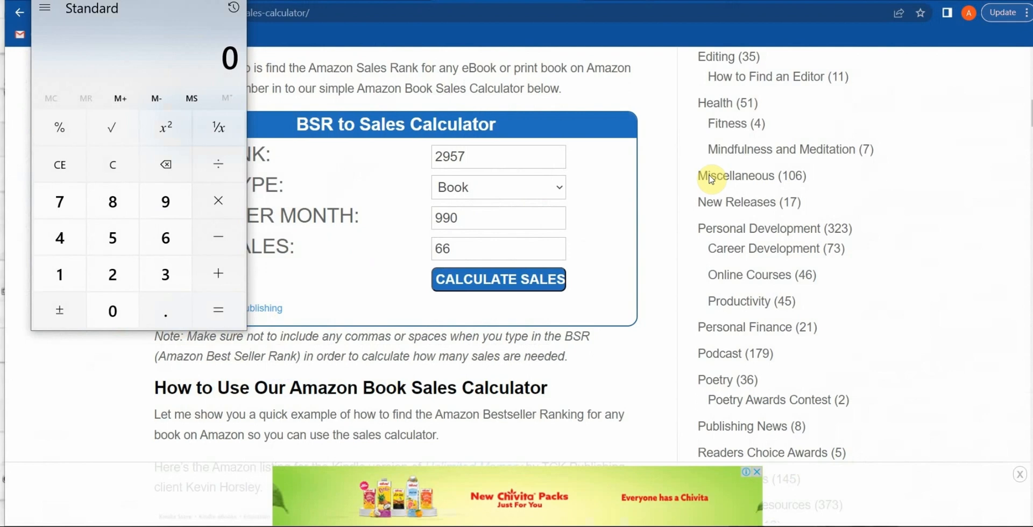
{"action": "type", "text": "990"}
{"action": "left_click", "coordinate": [217, 202]}
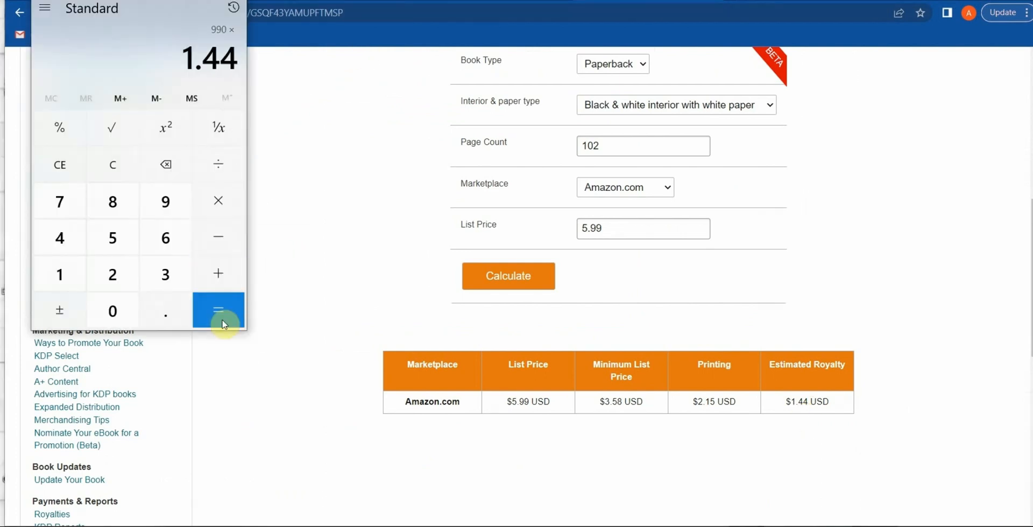
{"action": "left_click", "coordinate": [224, 325]}
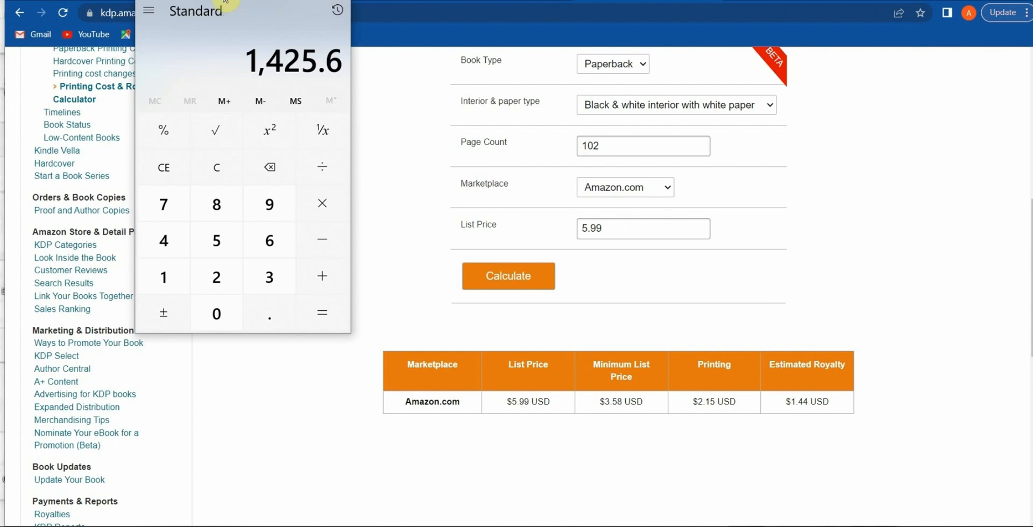
{"action": "left_click", "coordinate": [281, 0]}
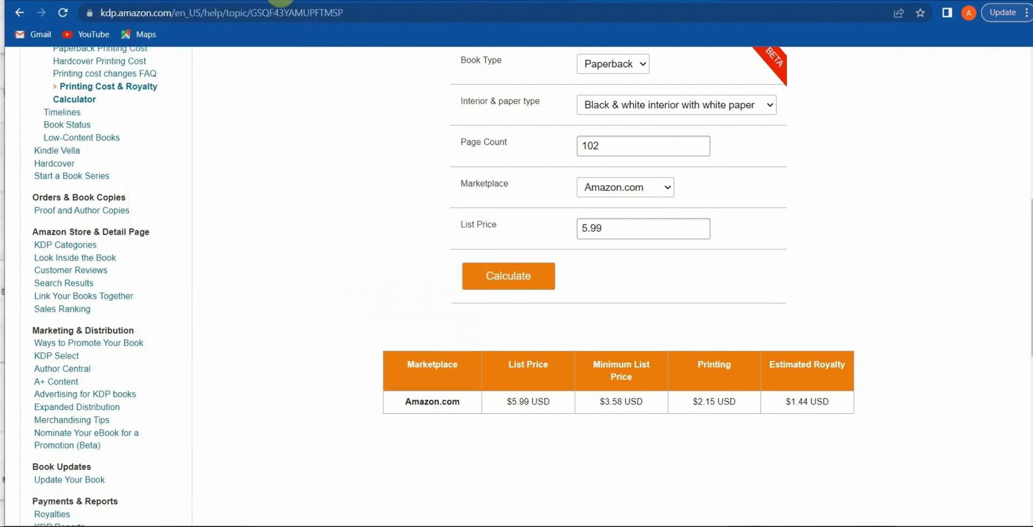
- Open canva.com in a new browser tab
{"action": "mouse_move", "coordinate": [281, 1]}
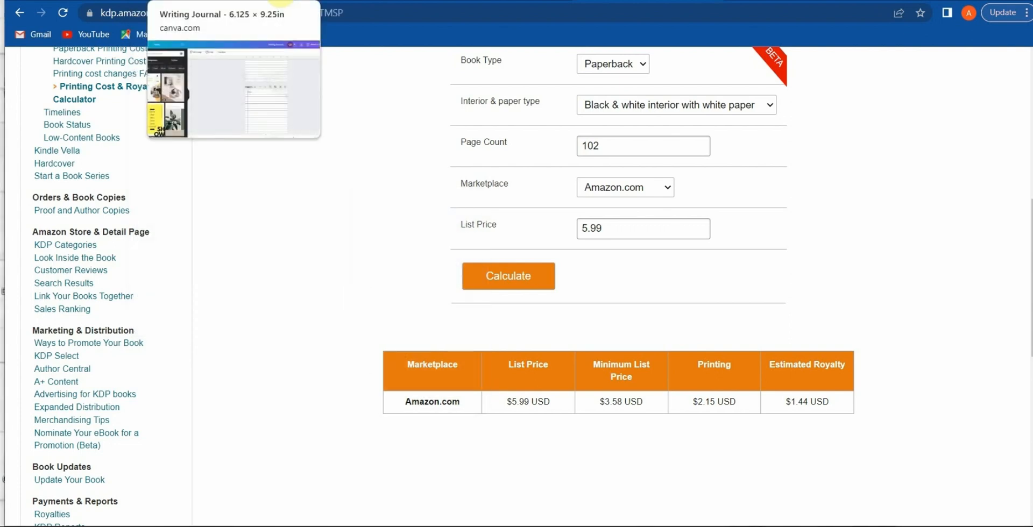
{"action": "left_click", "coordinate": [799, 0]}
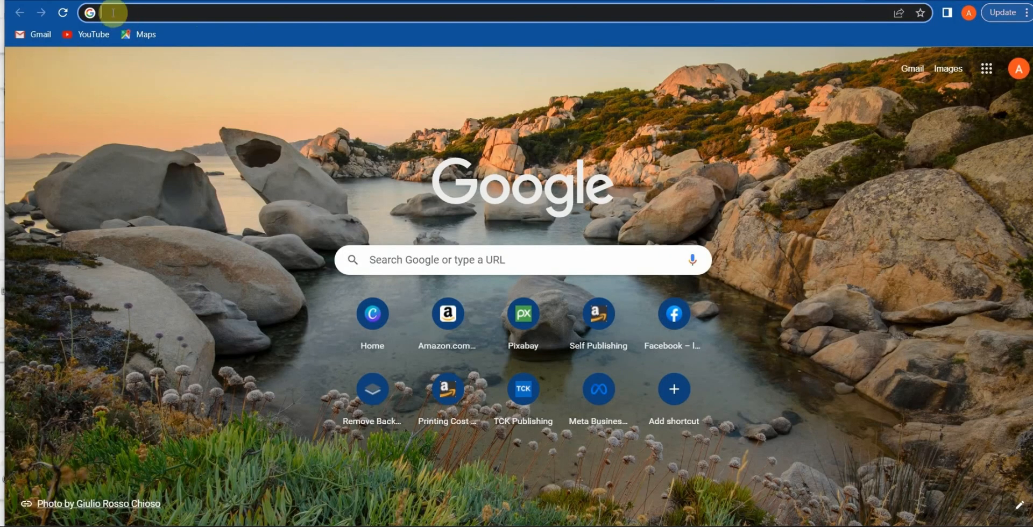
{"action": "type", "text": "canva.com"}
{"action": "key", "text": "Return"}
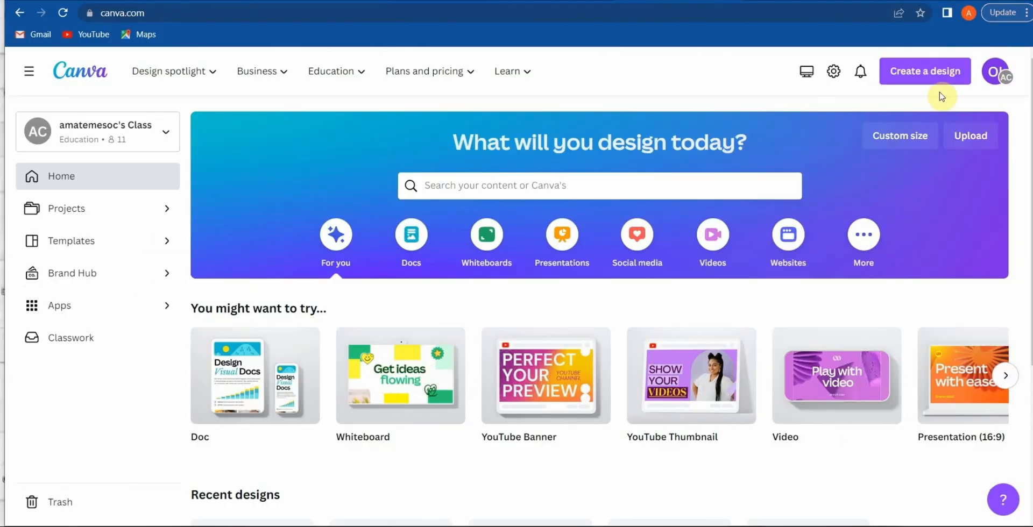
- Create a new custom-size design 8.5 in wide and 11 in high
{"action": "left_click", "coordinate": [917, 75]}
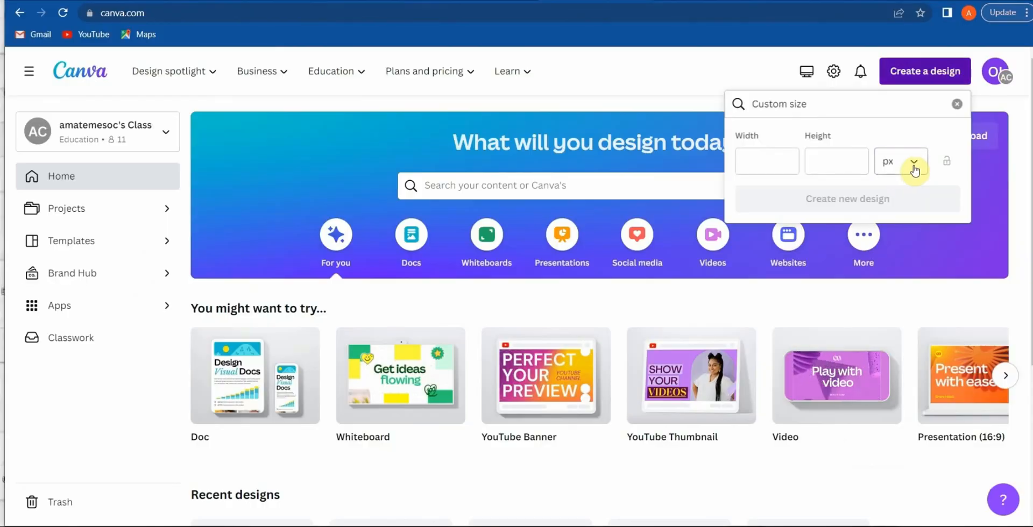
{"action": "left_click", "coordinate": [914, 170]}
{"action": "left_click", "coordinate": [900, 226]}
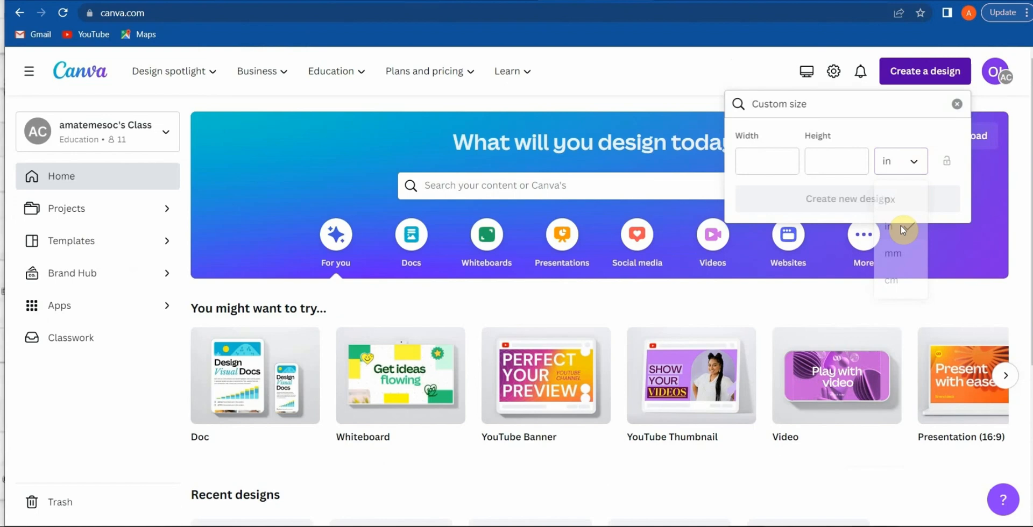
{"action": "left_click", "coordinate": [756, 160]}
{"action": "type", "text": "8.5"}
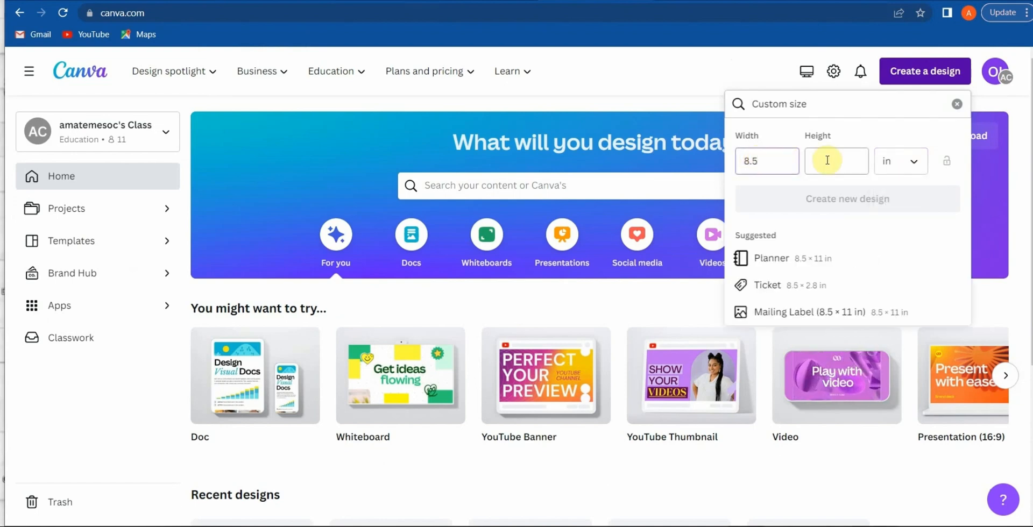
{"action": "left_click", "coordinate": [827, 161]}
{"action": "type", "text": "11"}
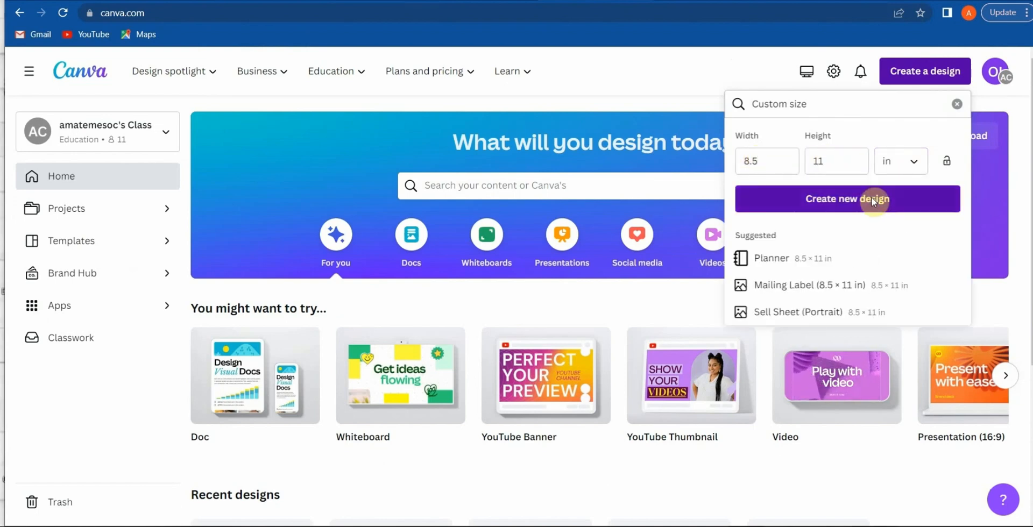
{"action": "left_click", "coordinate": [872, 199]}
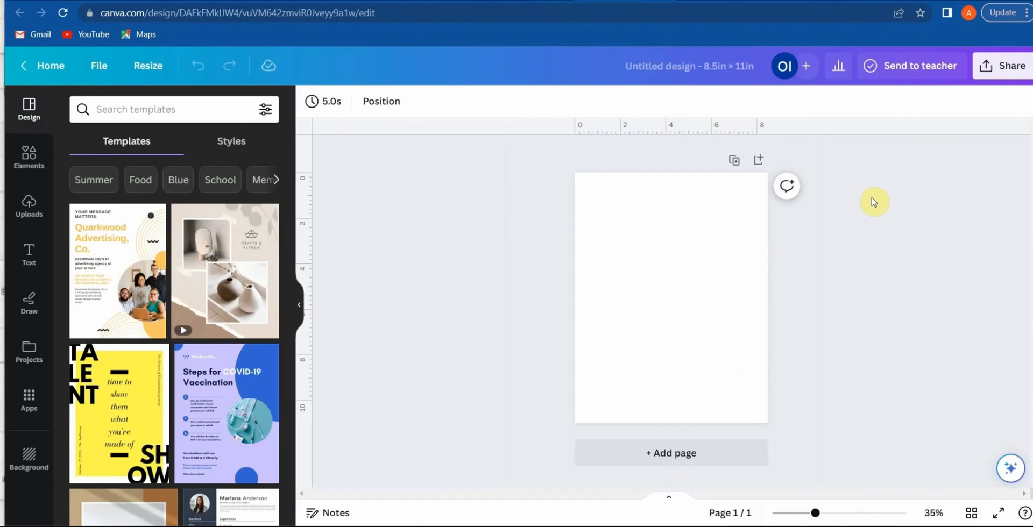
- Search the elements for "coloring page" and show all matching graphics
{"action": "left_click", "coordinate": [30, 157]}
{"action": "left_click", "coordinate": [114, 107]}
{"action": "type", "text": "color"}
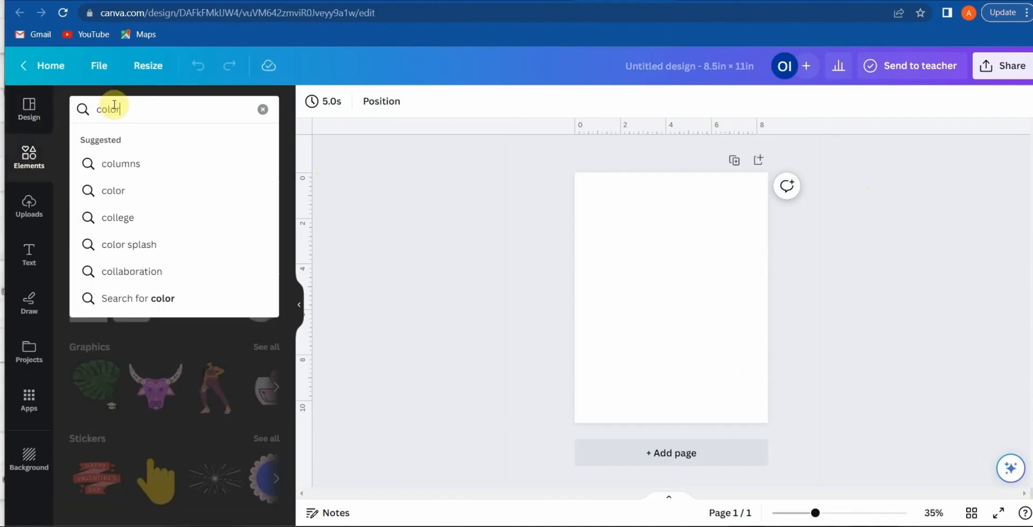
{"action": "type", "text": "ing p"}
{"action": "left_click", "coordinate": [132, 218]}
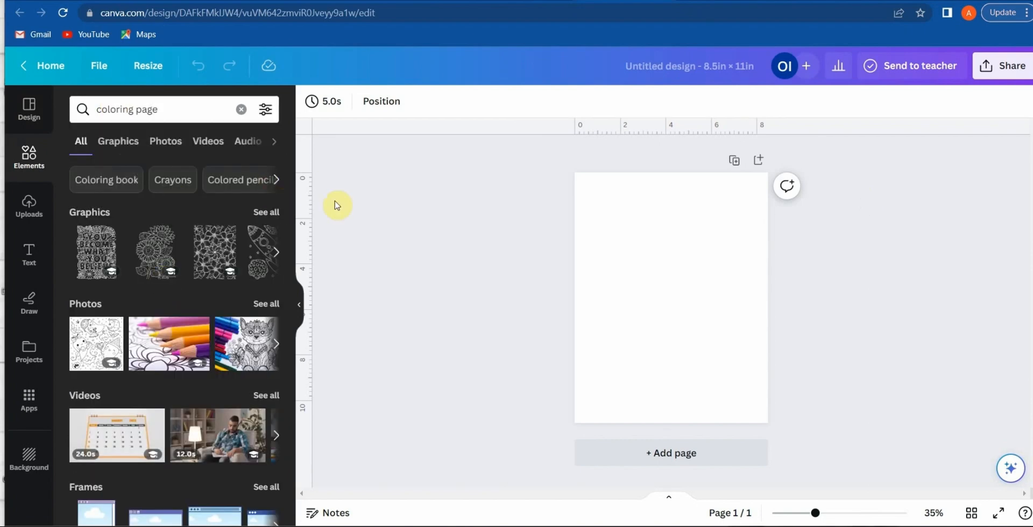
{"action": "left_click", "coordinate": [266, 213]}
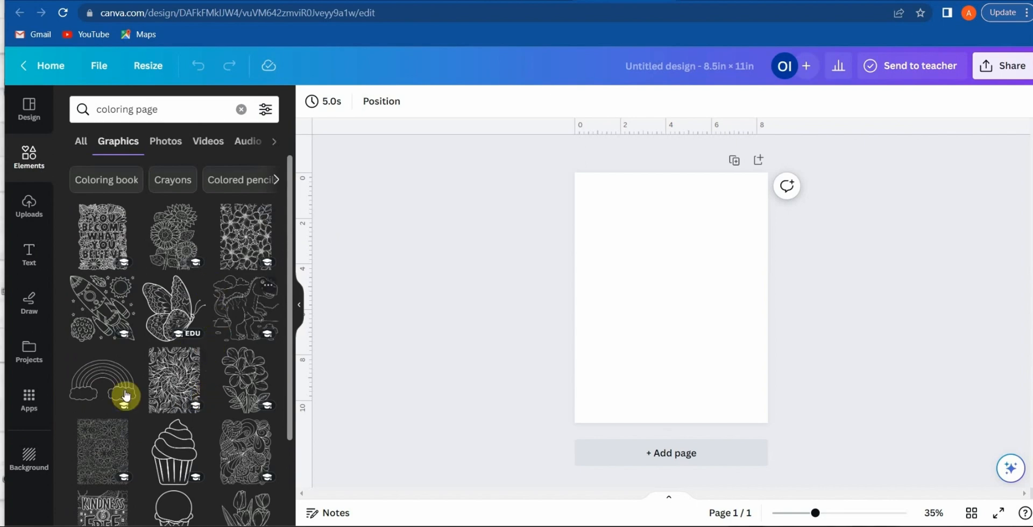
- Place the swirling leaf pattern graphic at the page's upper-left corner and enlarge it to cover the whole page
{"action": "left_click_drag", "start_coordinate": [173, 374], "coordinate": [574, 178]}
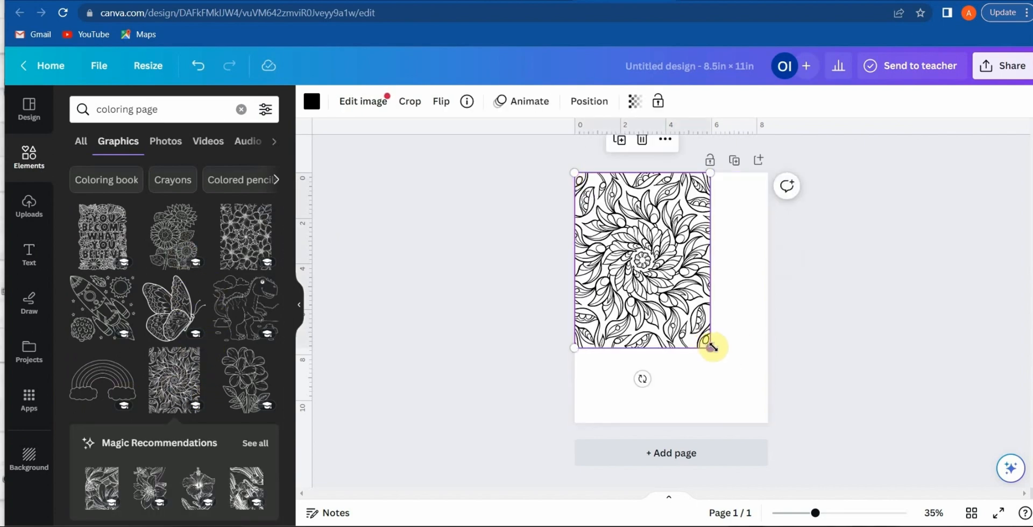
{"action": "left_click_drag", "start_coordinate": [715, 350], "coordinate": [794, 425]}
{"action": "left_click", "coordinate": [795, 424]}
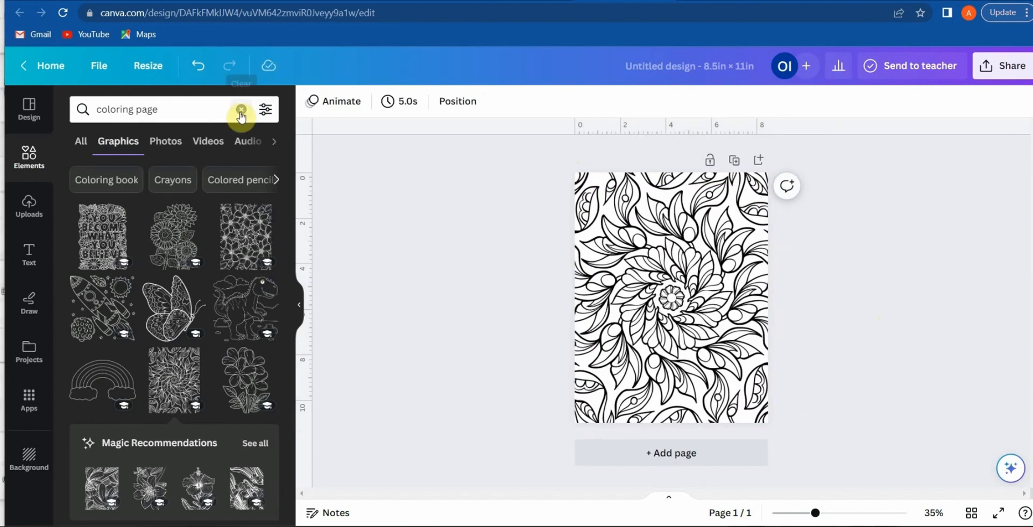
- Add a circle shape at the page centre, enlarge it to about 6.5 in wide and fill it with White #ffffff
{"action": "left_click", "coordinate": [241, 112]}
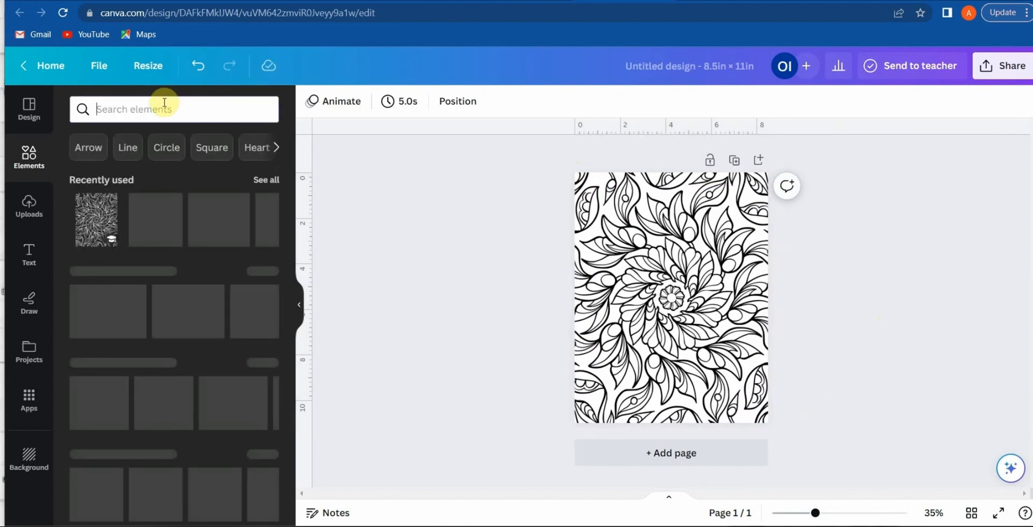
{"action": "type", "text": "sha"}
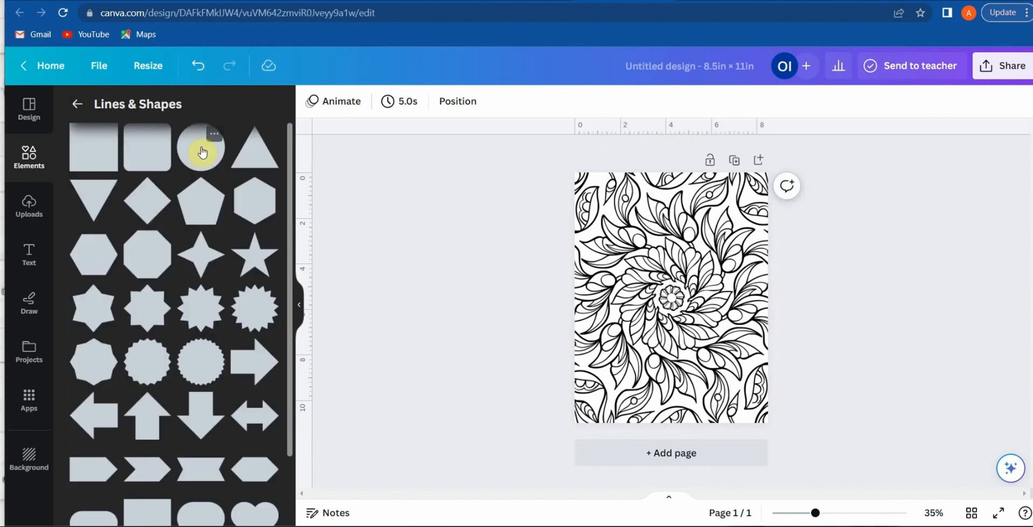
{"action": "left_click", "coordinate": [202, 153]}
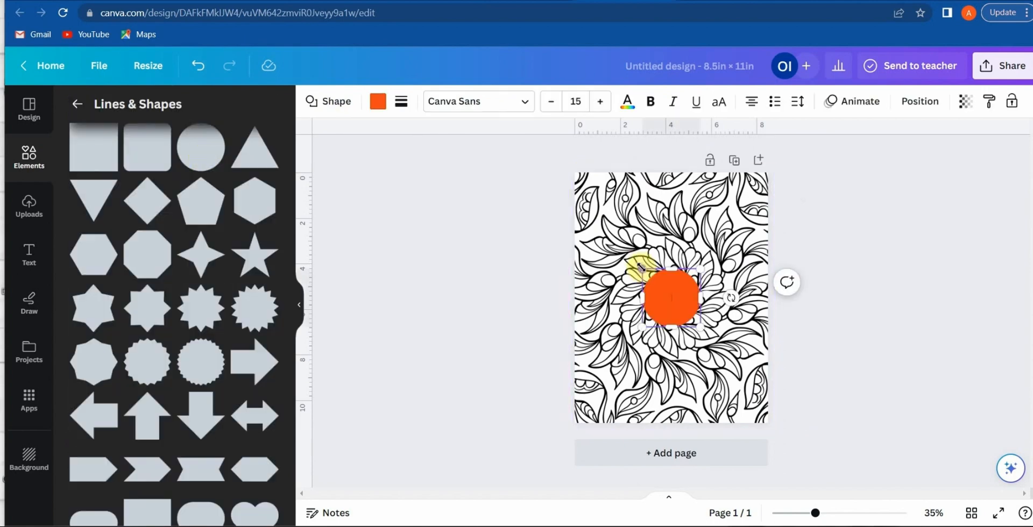
{"action": "left_click_drag", "start_coordinate": [640, 266], "coordinate": [598, 225]}
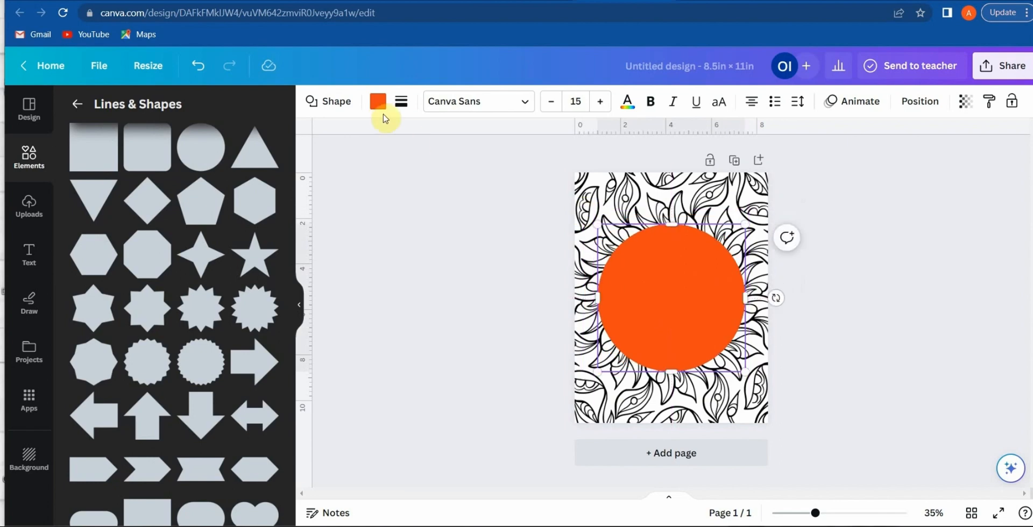
{"action": "left_click", "coordinate": [378, 101]}
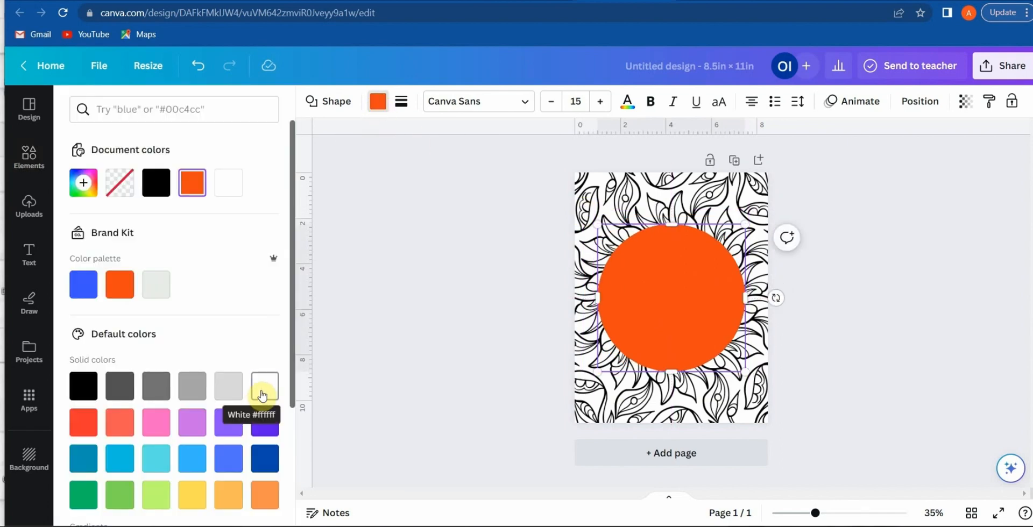
{"action": "left_click", "coordinate": [260, 391]}
- Switch to ChatGPT in a new tab and request 50 inspirational four-word self-motivation quotes, giving "You're Good enough." as the example
{"action": "left_click", "coordinate": [438, 2]}
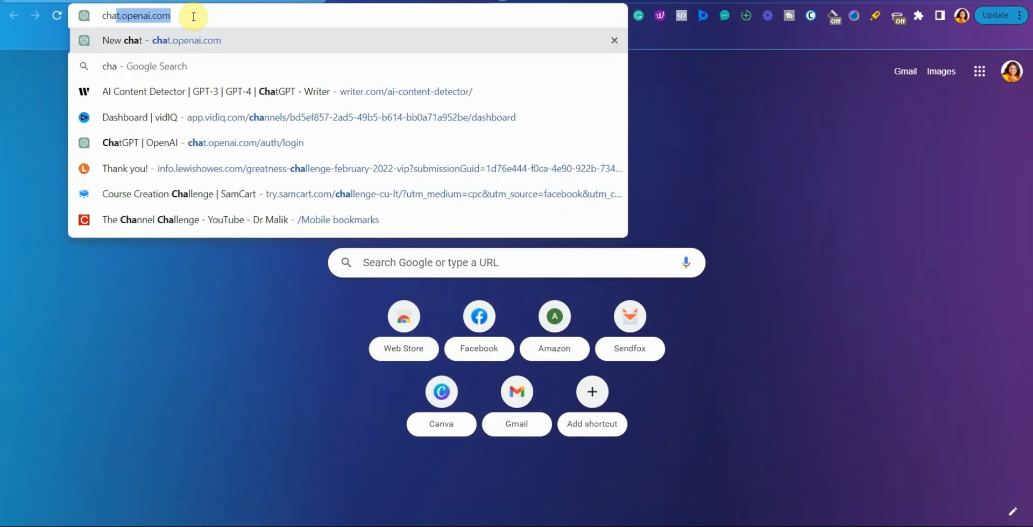
{"action": "key", "text": "Return"}
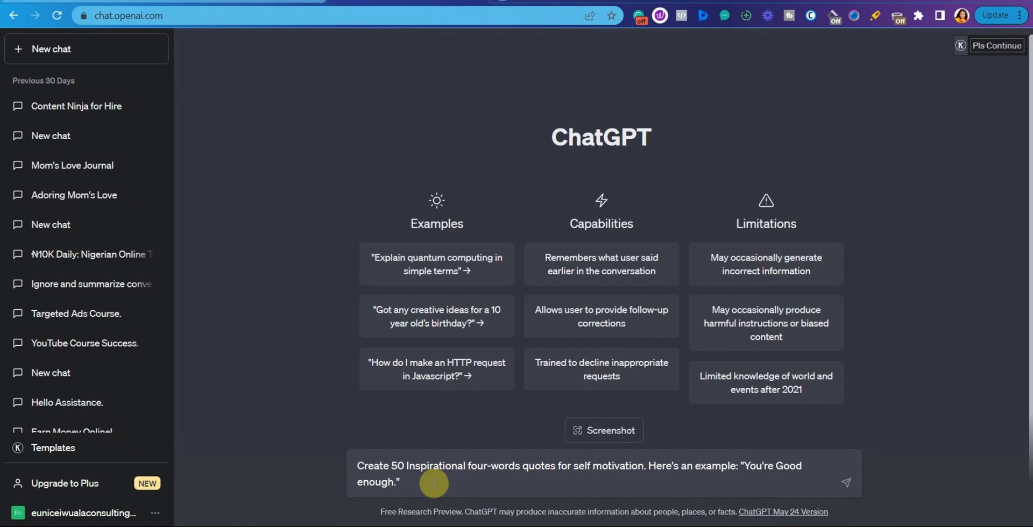
{"action": "key", "text": "Return"}
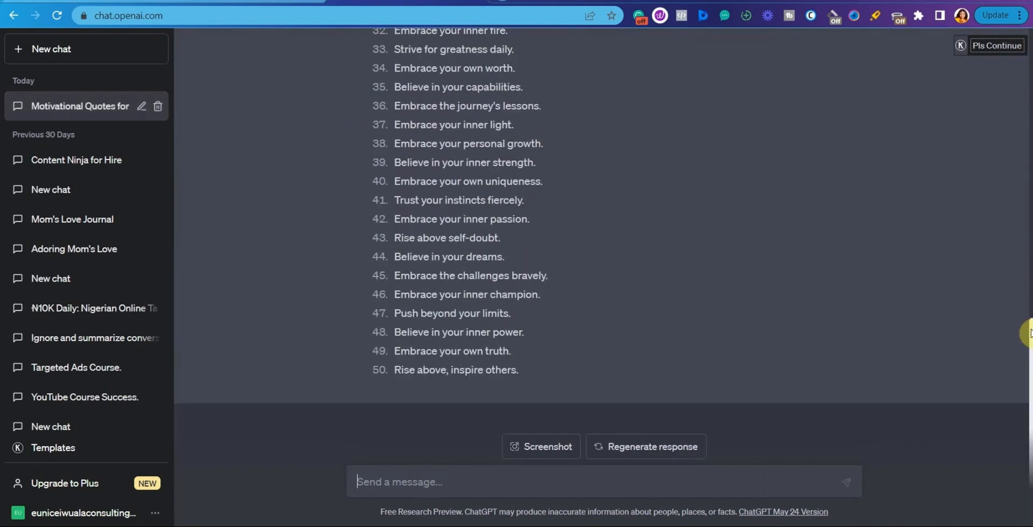
- Look through the generated quotes and copy number 23, "Believe, achieve, succeed."
{"action": "left_click_drag", "start_coordinate": [1028, 336], "coordinate": [1025, 54]}
{"action": "scroll", "coordinate": [473, 129], "scroll_direction": "down", "scroll_amount": 8}
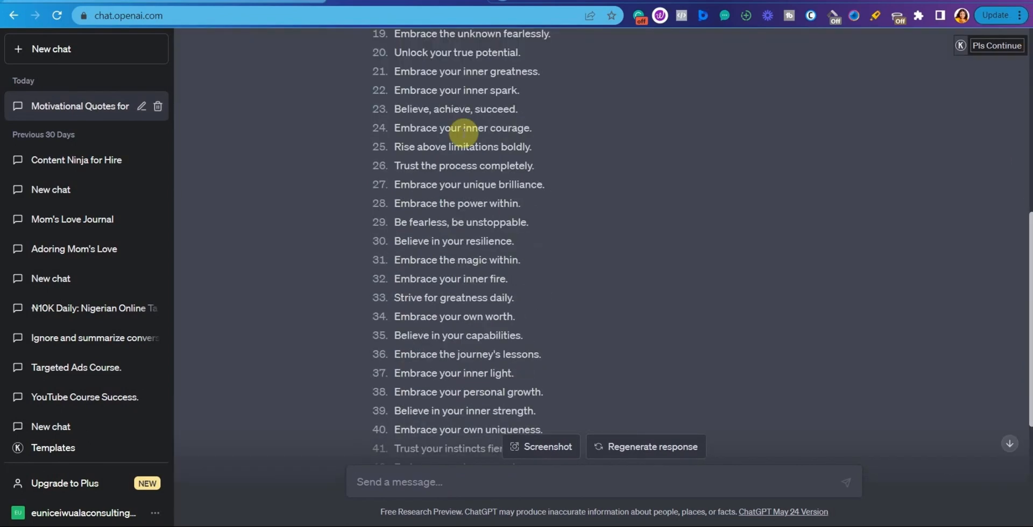
{"action": "left_click_drag", "start_coordinate": [394, 109], "coordinate": [517, 109]}
{"action": "key", "text": "ctrl+c"}
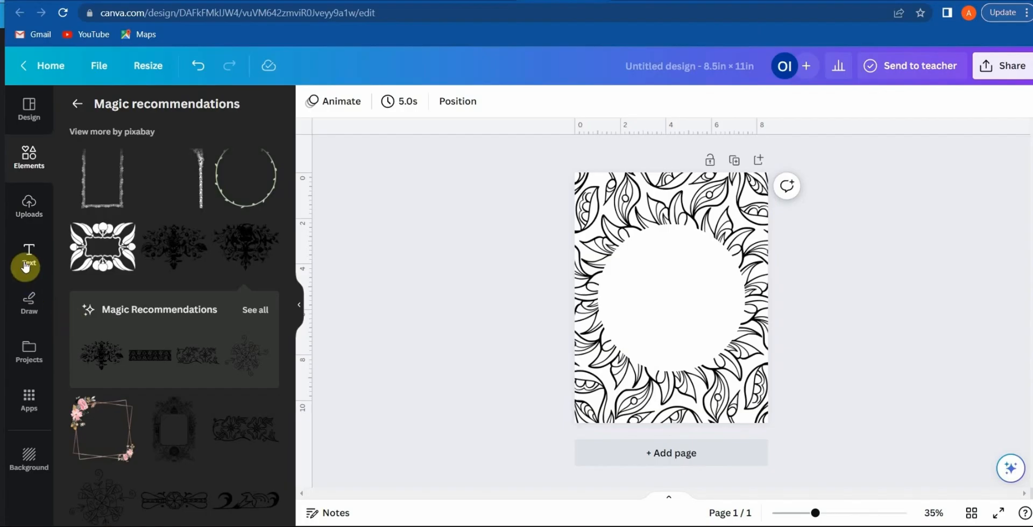
- Back in Canva, add a heading over the white circle and replace its placeholder text with the copied quote "Believe, achieve, succeed"
{"action": "left_click", "coordinate": [27, 260]}
{"action": "left_click", "coordinate": [110, 281]}
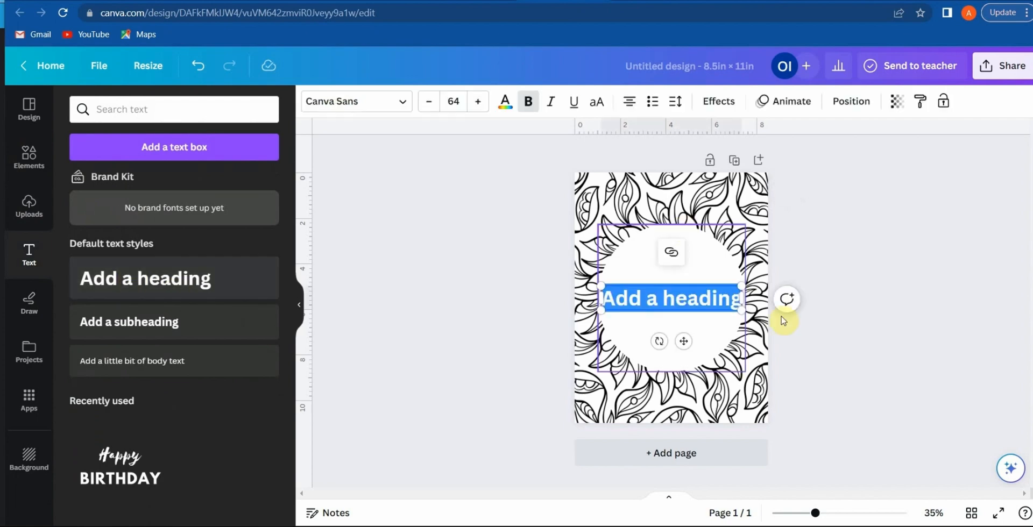
{"action": "key", "text": "BackSpace"}
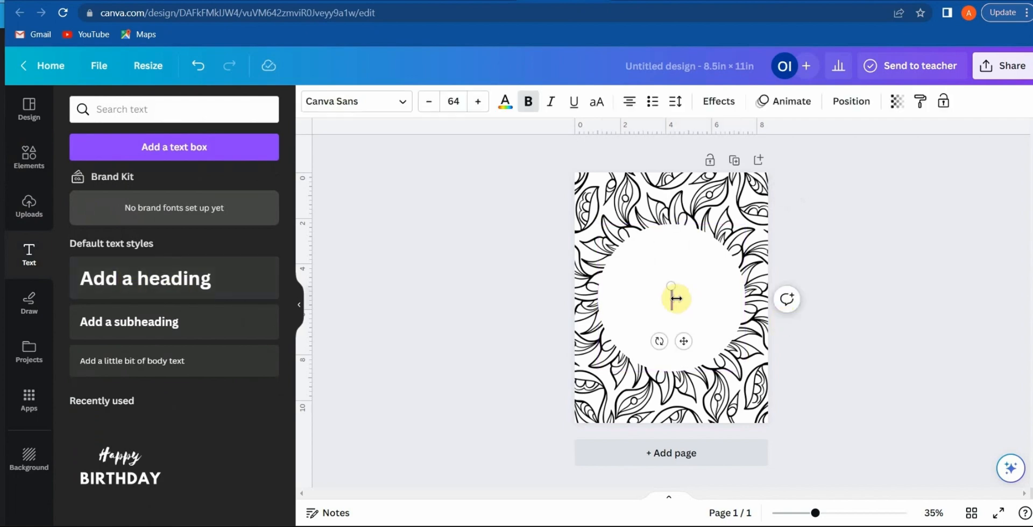
{"action": "key", "text": "ctrl+v"}
{"action": "left_click", "coordinate": [782, 236]}
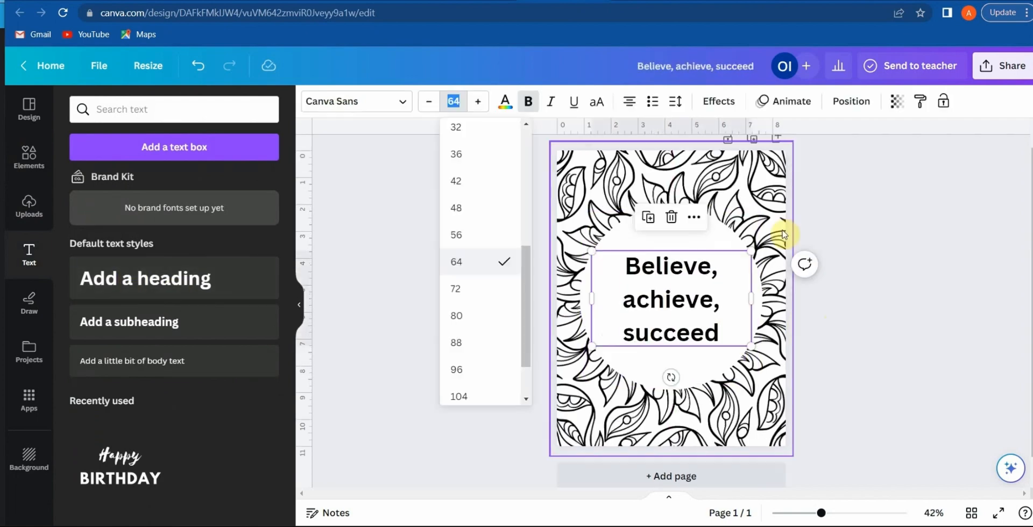
{"action": "left_click", "coordinate": [899, 220]}
- Set the quote's font to Berkshire Swash and its font size to 120
{"action": "left_click", "coordinate": [692, 330]}
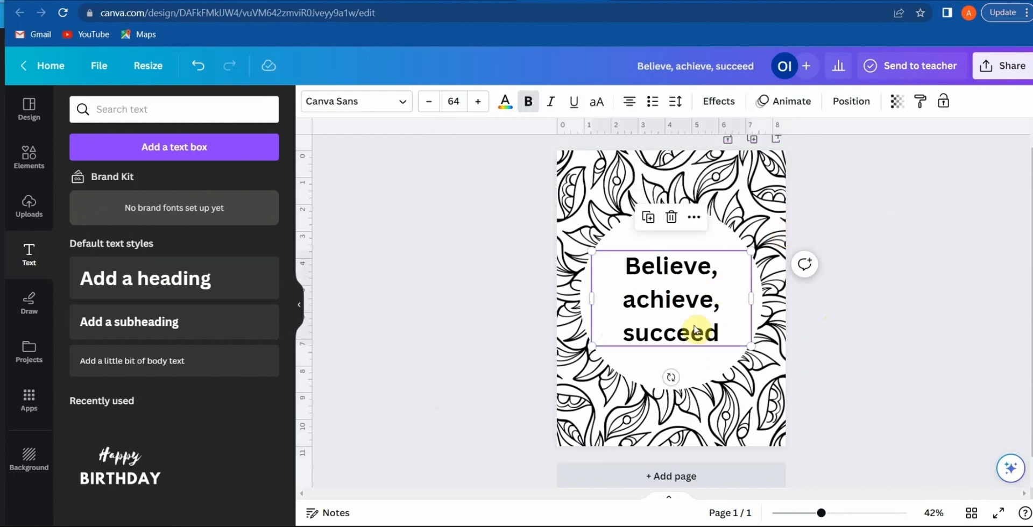
{"action": "left_click", "coordinate": [388, 101]}
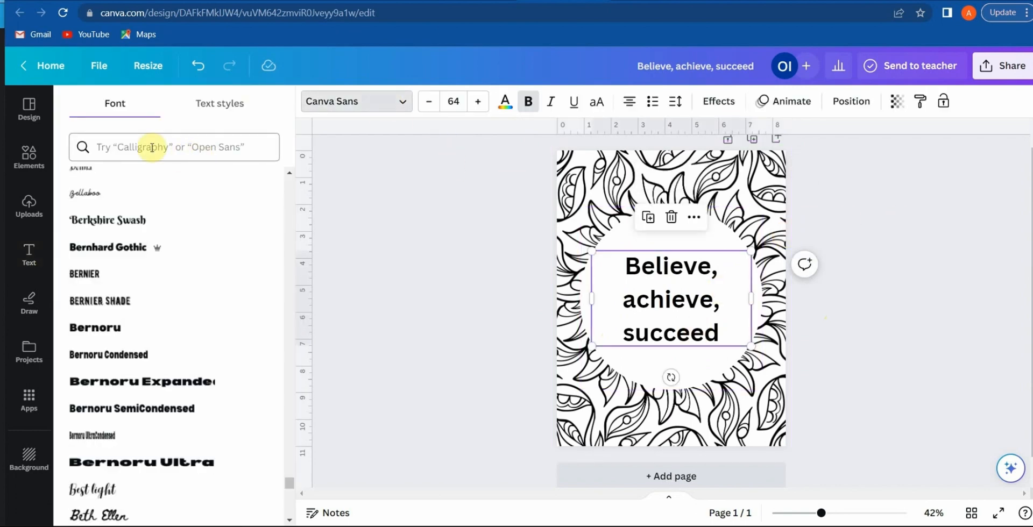
{"action": "left_click", "coordinate": [130, 224]}
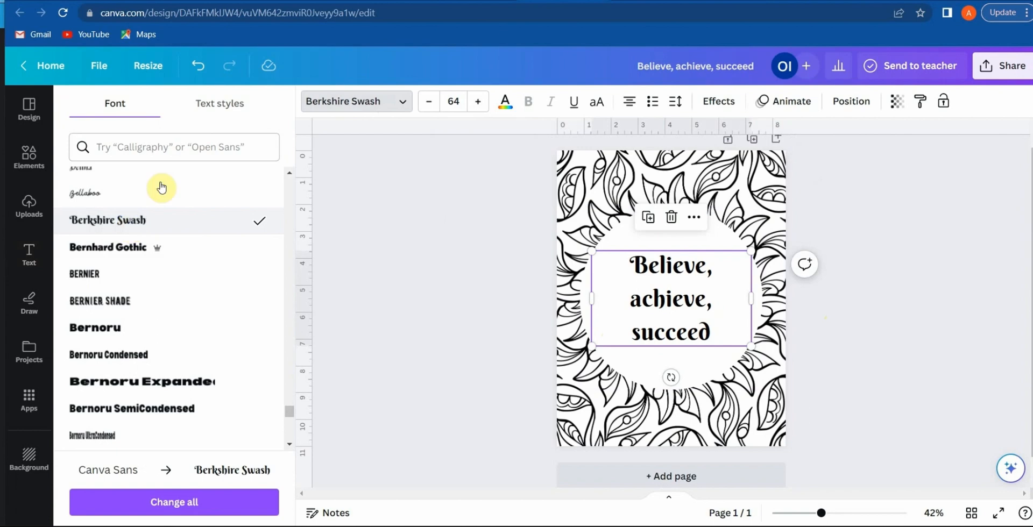
{"action": "left_click", "coordinate": [458, 101]}
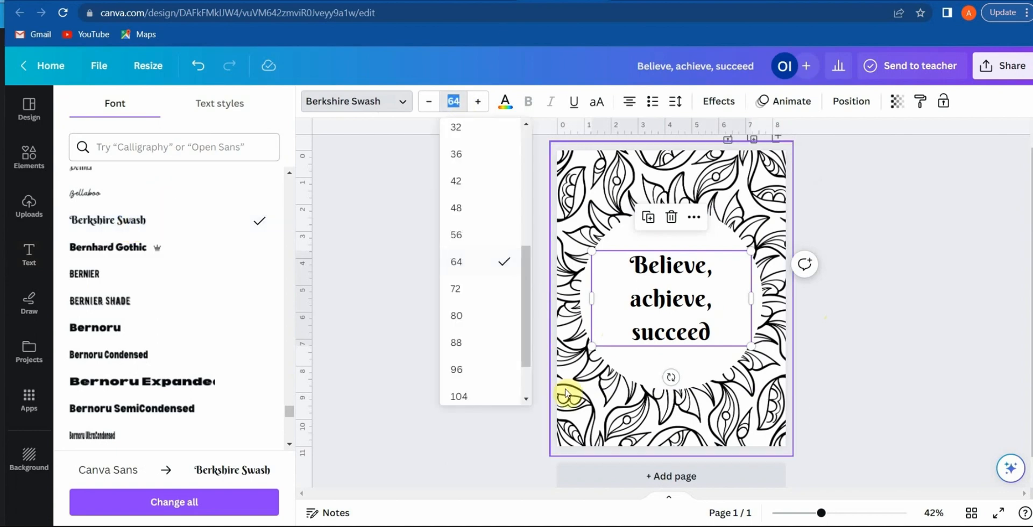
{"action": "scroll", "coordinate": [525, 393], "scroll_direction": "down", "scroll_amount": 2}
{"action": "left_click", "coordinate": [458, 360]}
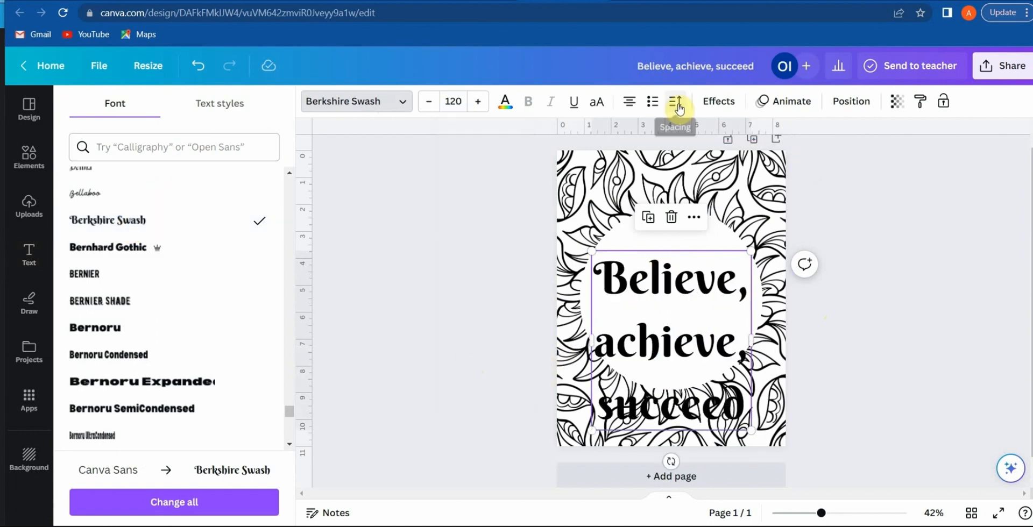
- Tighten the quote's line spacing and move the text up to the middle of the white circle
{"action": "left_click", "coordinate": [675, 101]}
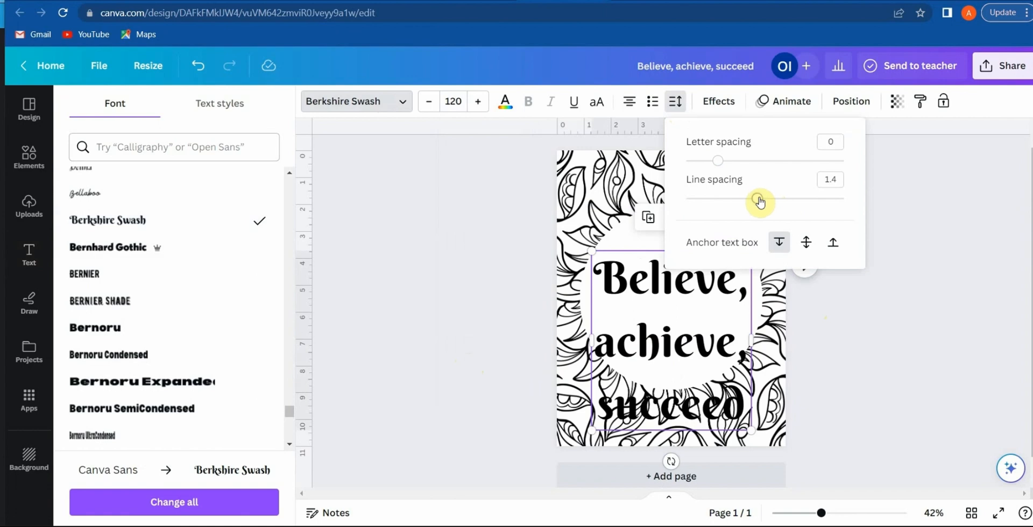
{"action": "left_click_drag", "start_coordinate": [759, 202], "coordinate": [715, 197]}
{"action": "left_click", "coordinate": [702, 350]}
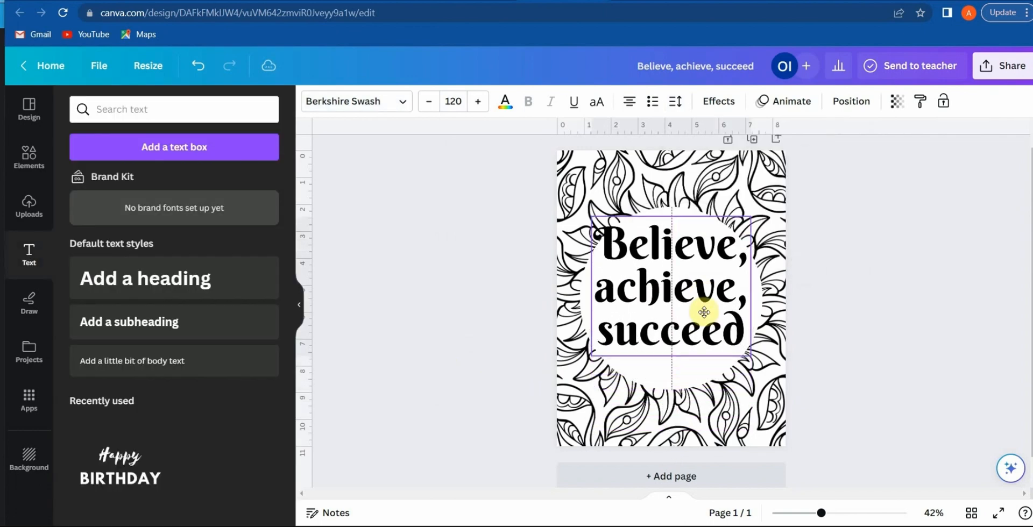
- Enlarge the white circle behind the quote slightly by extending its upper-left corner outward
{"action": "left_click", "coordinate": [581, 298]}
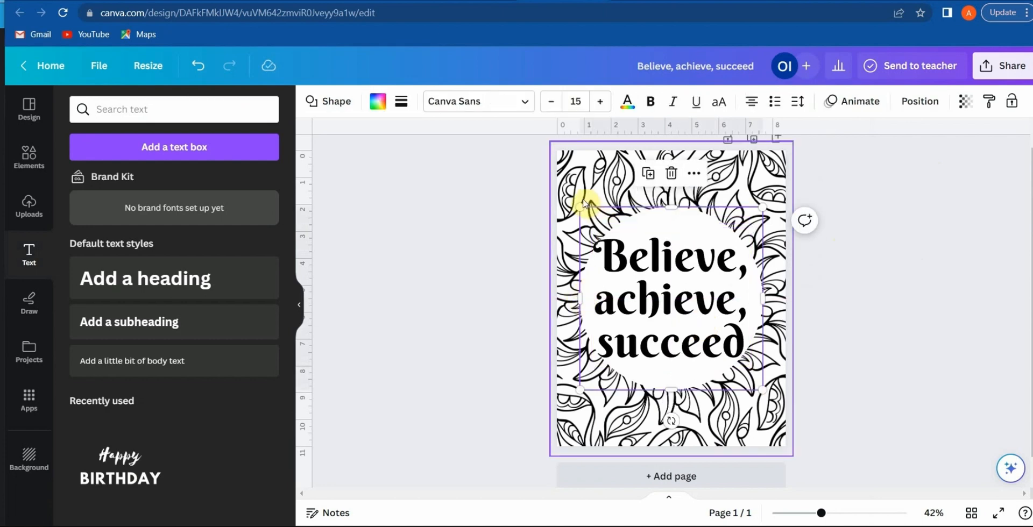
{"action": "left_click_drag", "start_coordinate": [578, 205], "coordinate": [571, 198]}
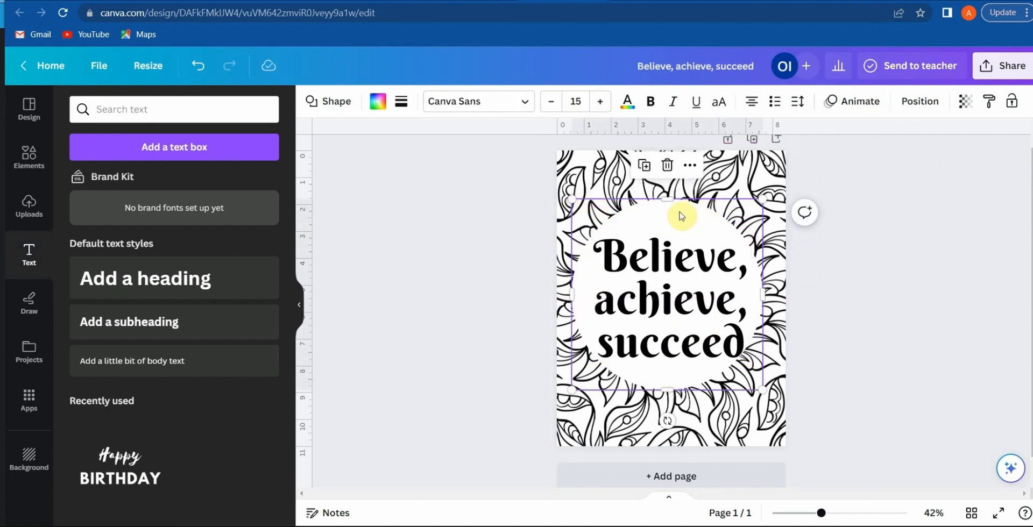
- Apply the Hollow text effect to the "Believe, achieve, succeed" quote with a thickness of 50
{"action": "left_click", "coordinate": [639, 316]}
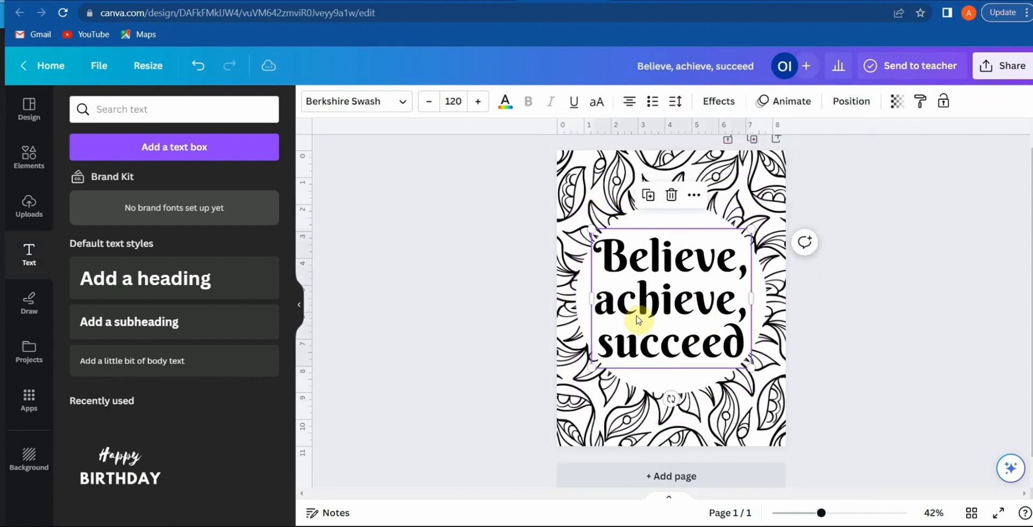
{"action": "left_click", "coordinate": [718, 102]}
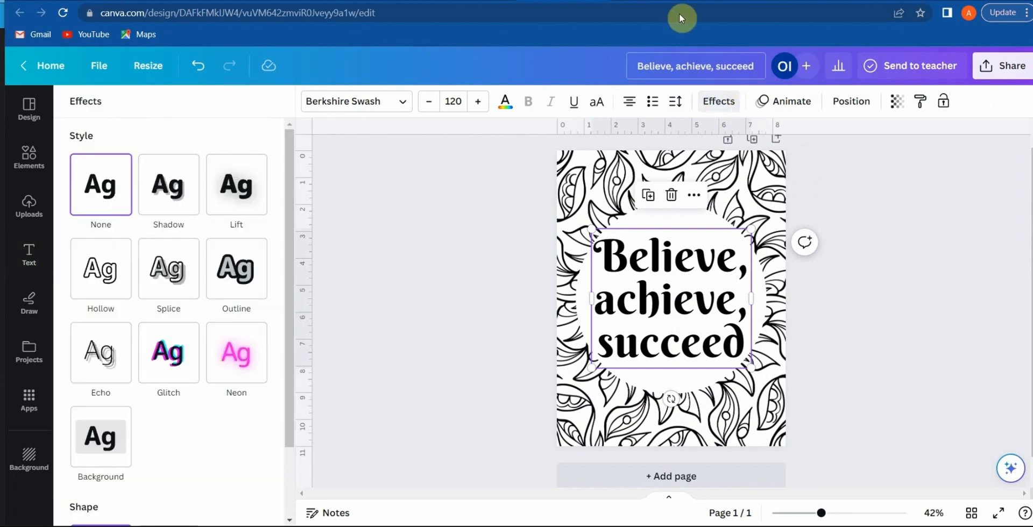
{"action": "left_click", "coordinate": [115, 274]}
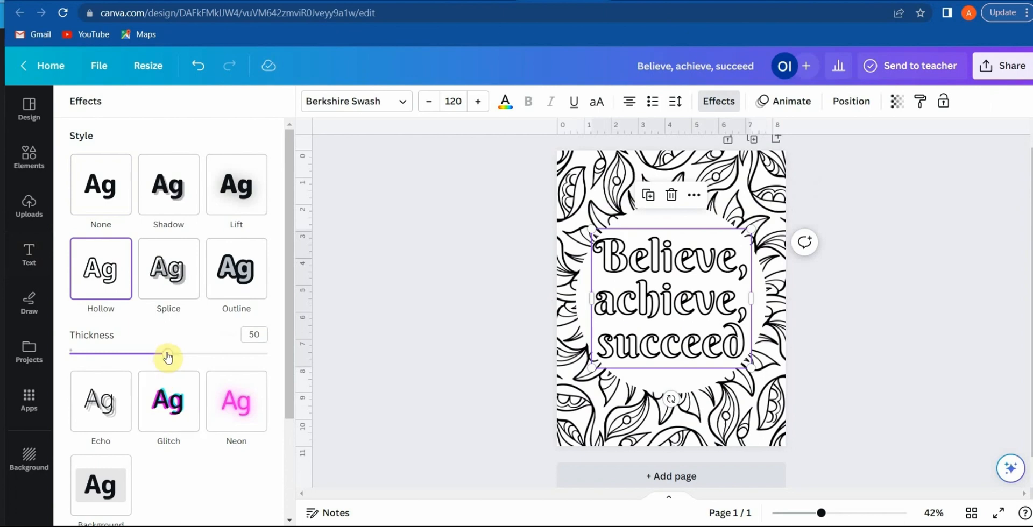
{"action": "mouse_move", "coordinate": [167, 356]}
{"action": "left_mouse_down"}
{"action": "mouse_move", "coordinate": [243, 356]}
{"action": "mouse_move", "coordinate": [168, 353]}
{"action": "left_mouse_up"}
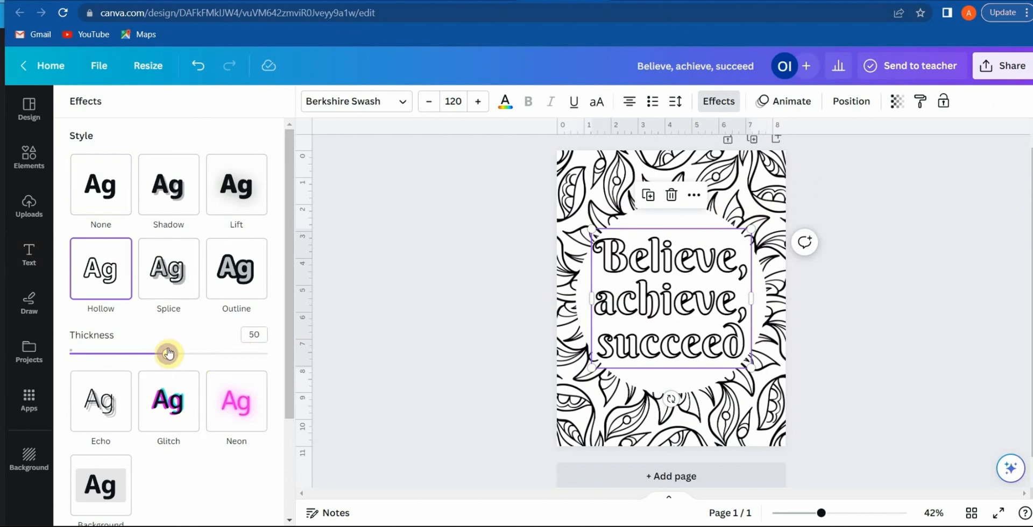
{"action": "left_click", "coordinate": [900, 317]}
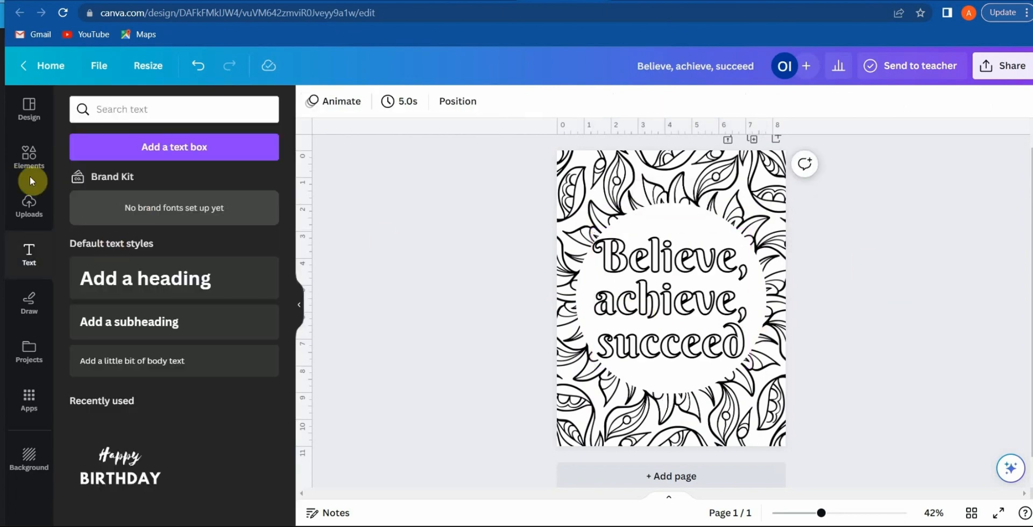
- Search the graphics for "circle flower border" and add the thin circular border with leafy branches to the page
{"action": "left_click", "coordinate": [29, 156]}
{"action": "left_click", "coordinate": [146, 102]}
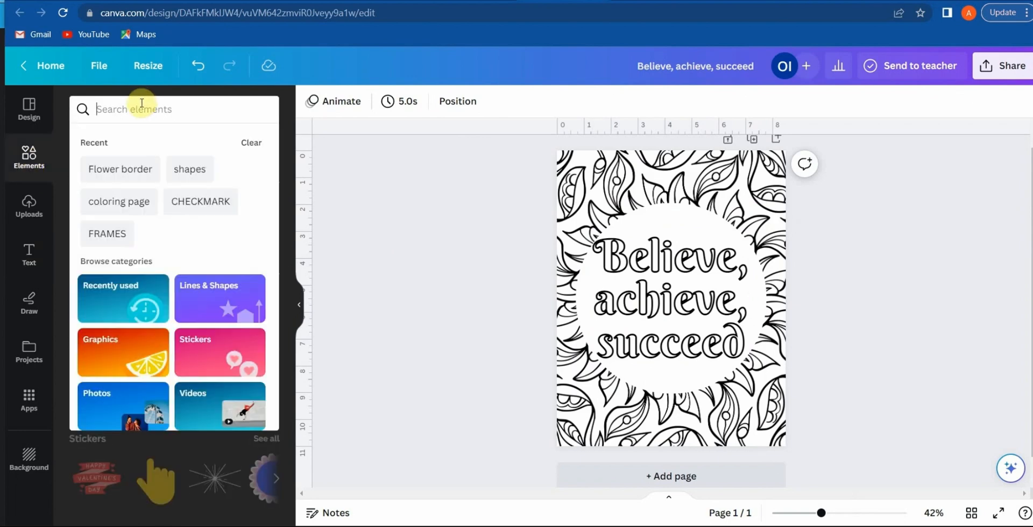
{"action": "type", "text": "circle flower border"}
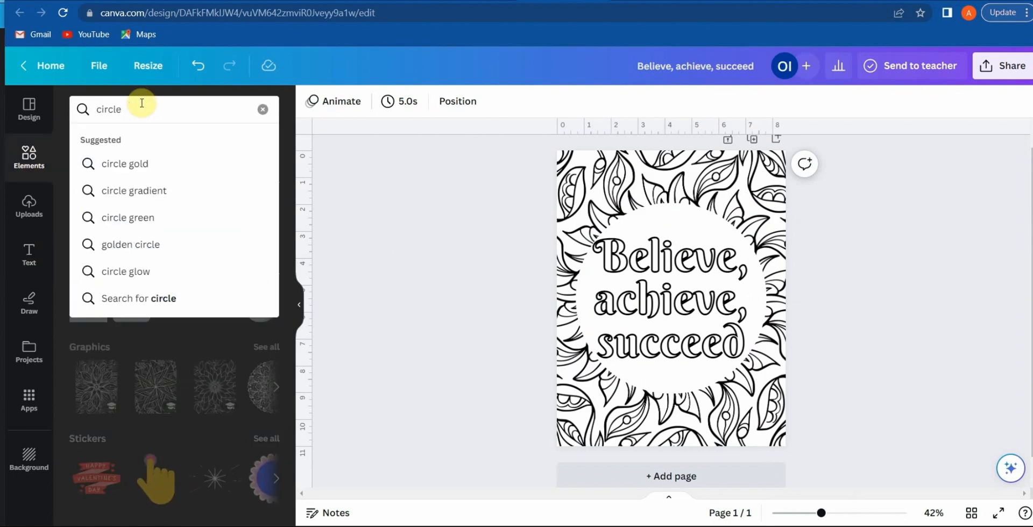
{"action": "key", "text": "Return"}
{"action": "left_click", "coordinate": [118, 143]}
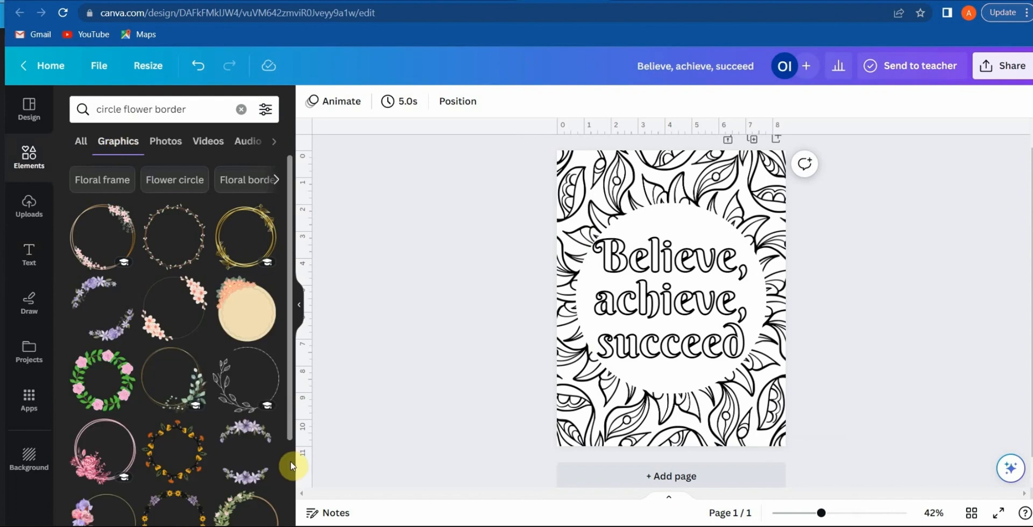
{"action": "left_click", "coordinate": [249, 380]}
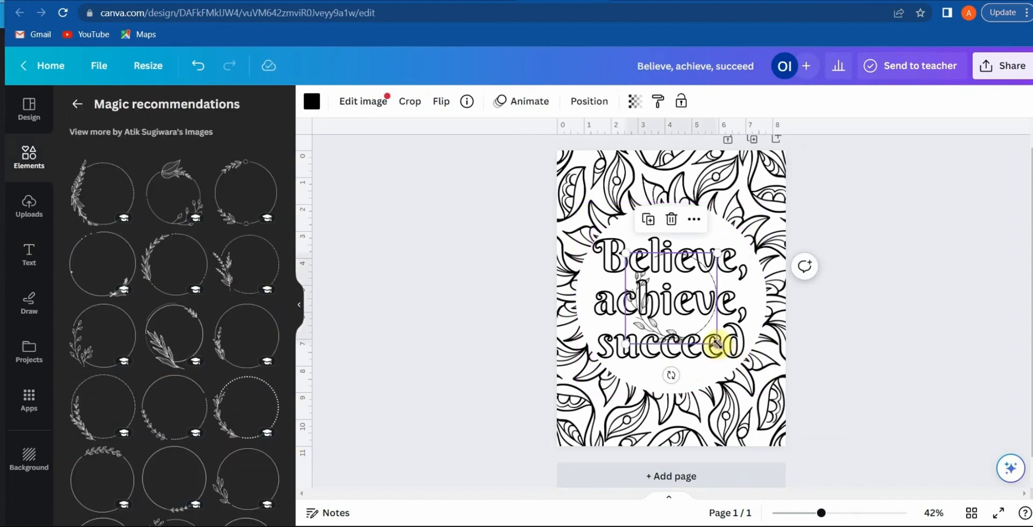
- Enlarge the leafy circle border and position it so it frames the white circle behind the quote
{"action": "left_click_drag", "start_coordinate": [716, 344], "coordinate": [807, 434]}
{"action": "left_click_drag", "start_coordinate": [734, 397], "coordinate": [785, 435]}
{"action": "left_click_drag", "start_coordinate": [675, 413], "coordinate": [662, 396]}
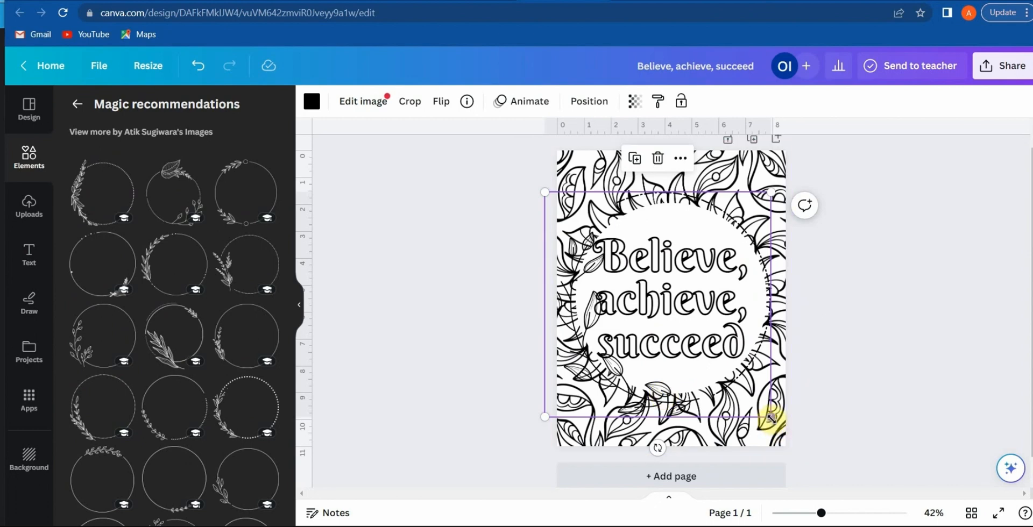
{"action": "left_click_drag", "start_coordinate": [771, 415], "coordinate": [769, 408]}
{"action": "mouse_move", "coordinate": [642, 203]}
{"action": "left_mouse_down"}
{"action": "mouse_move", "coordinate": [644, 212]}
{"action": "mouse_move", "coordinate": [631, 199]}
{"action": "mouse_move", "coordinate": [642, 205]}
{"action": "left_mouse_up"}
{"action": "left_click", "coordinate": [726, 491]}
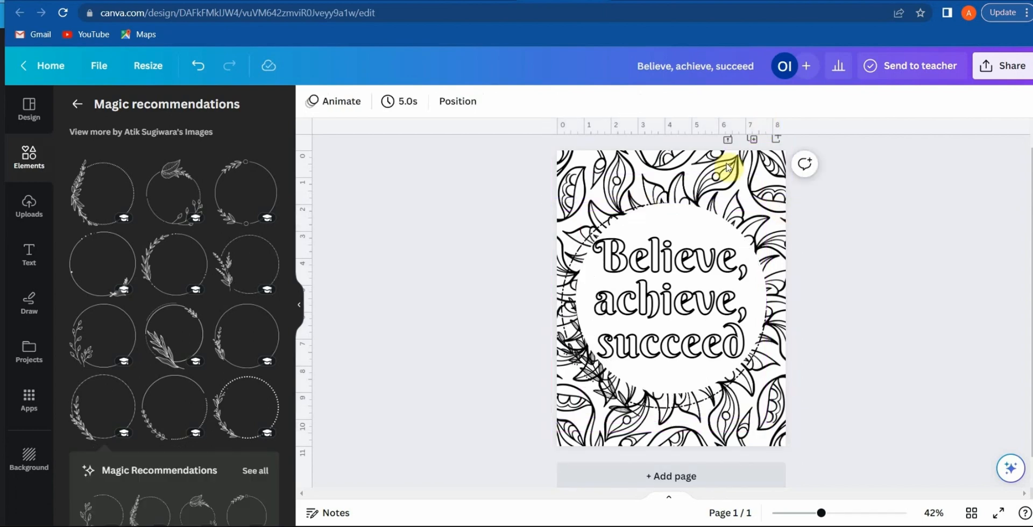
- Duplicate the finished quote page and select the quote text on page 2
{"action": "left_click", "coordinate": [751, 139]}
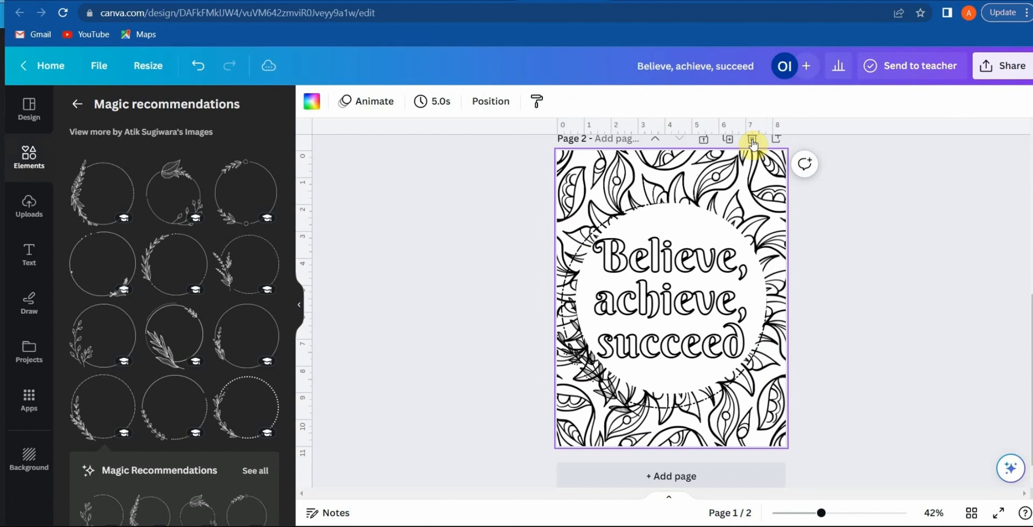
{"action": "left_click", "coordinate": [676, 323]}
{"action": "scroll", "coordinate": [715, 199], "scroll_direction": "up", "scroll_amount": 1}
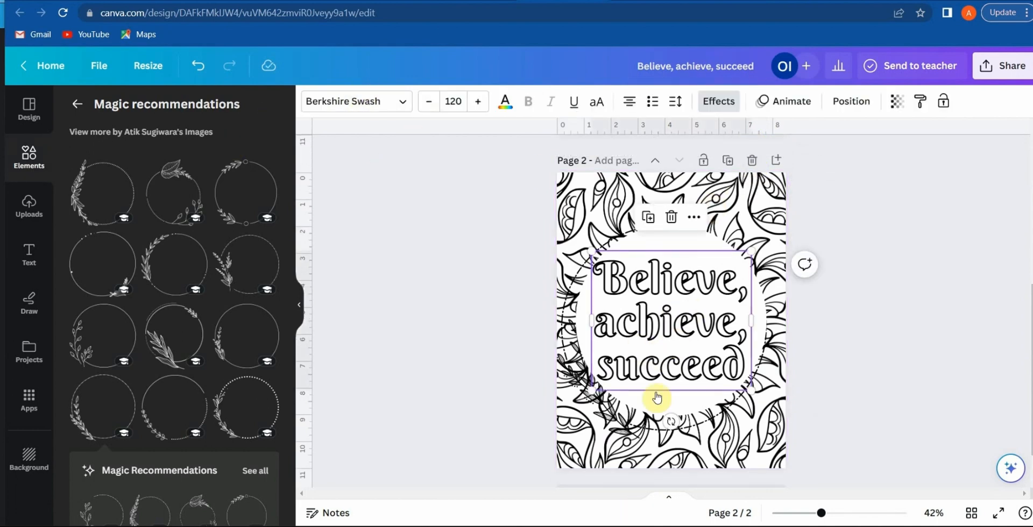
- Copy "Trust the process completely" from the ChatGPT quote list and paste it over the quote on Canva's page 2
{"action": "key", "text": "alt+Tab"}
{"action": "left_click", "coordinate": [650, 153]}
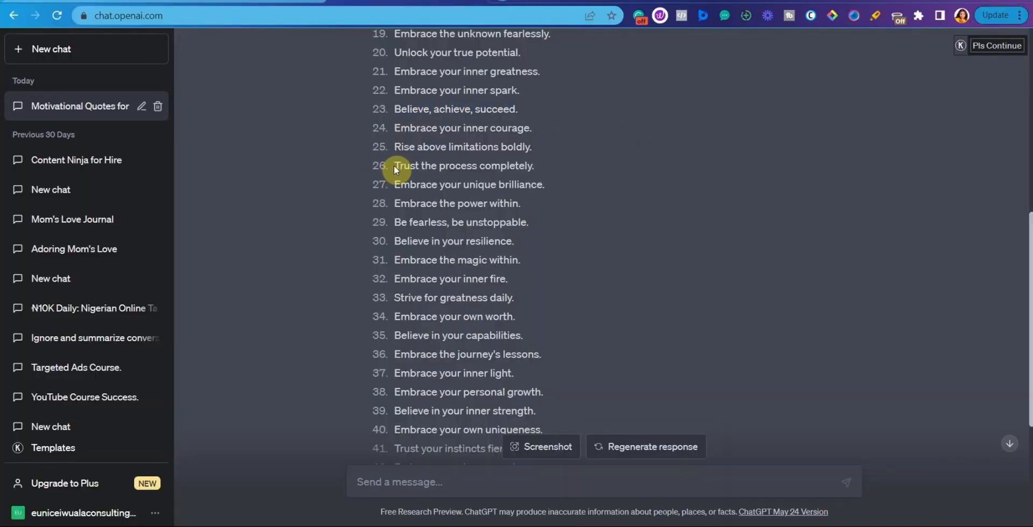
{"action": "left_click_drag", "start_coordinate": [395, 167], "coordinate": [531, 166]}
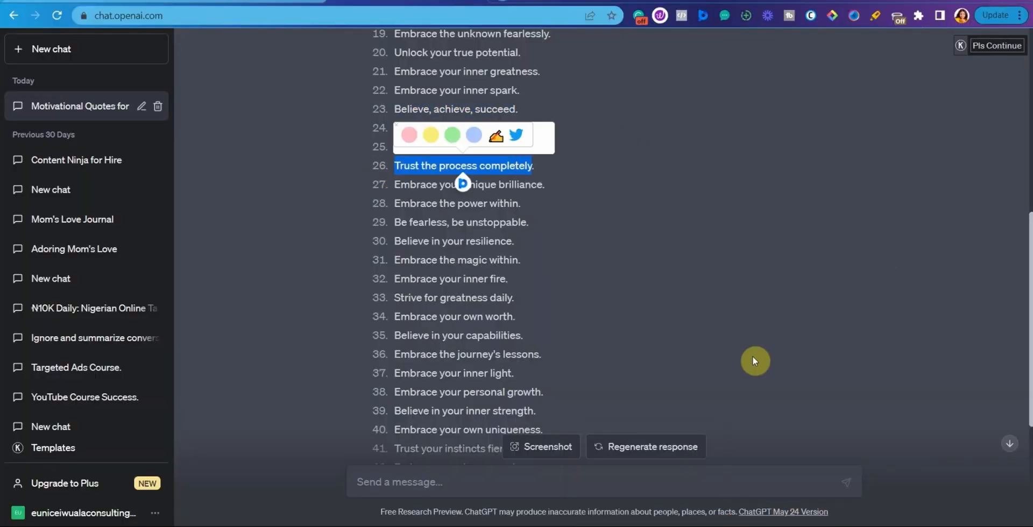
{"action": "key", "text": "ctrl+c"}
{"action": "key", "text": "alt+Tab"}
{"action": "key", "text": "ctrl+v"}
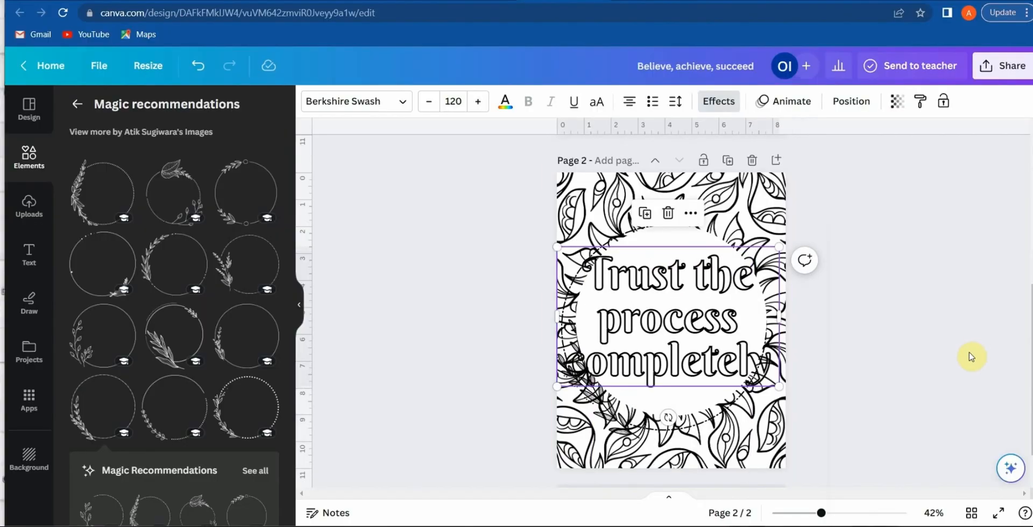
- Remove the leafy circle border from page 2 and enlarge the white circle from its upper-left corner
{"action": "left_click", "coordinate": [971, 357]}
{"action": "left_click", "coordinate": [667, 231]}
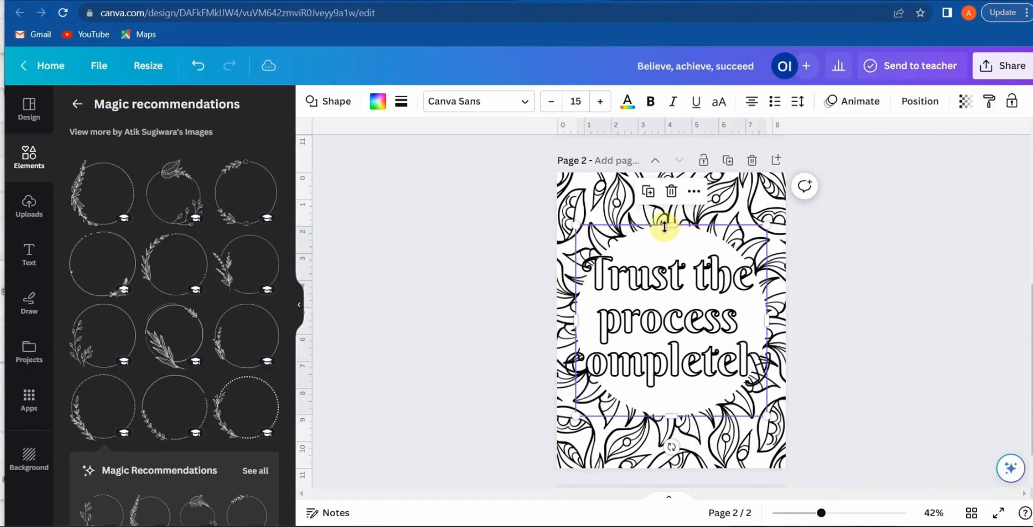
{"action": "left_click_drag", "start_coordinate": [575, 225], "coordinate": [558, 222]}
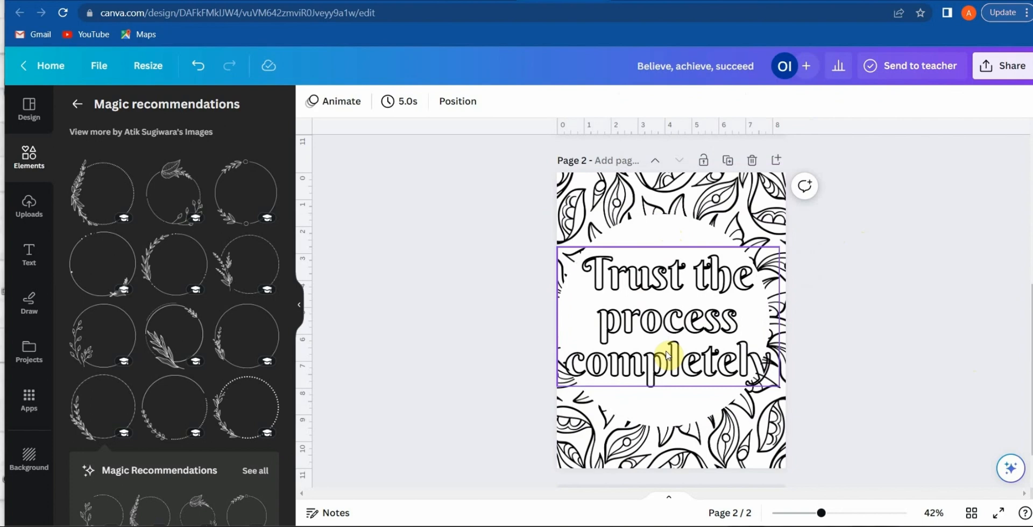
- Reduce the font size of "Trust the process completely" so the text fits within the white circle
{"action": "left_click", "coordinate": [668, 357]}
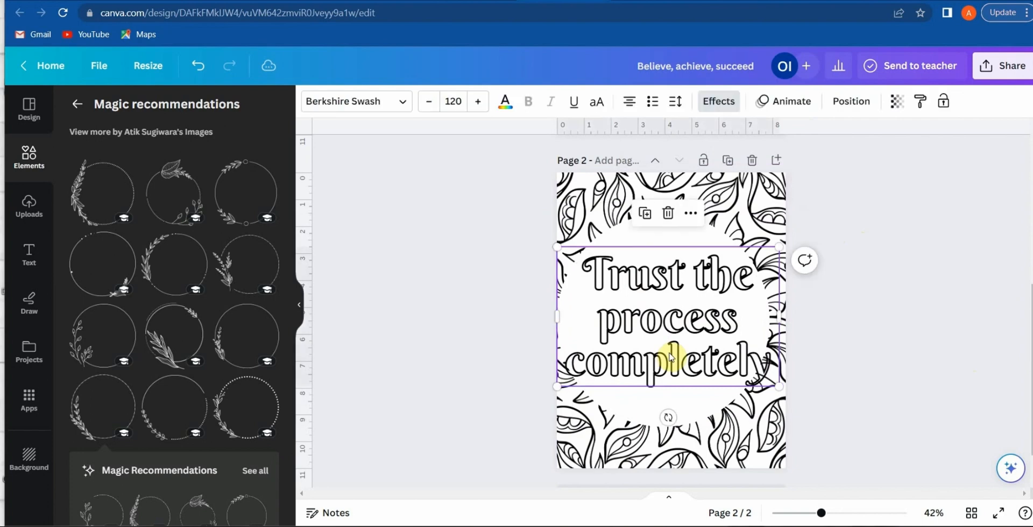
{"action": "left_click", "coordinate": [428, 101]}
{"action": "left_click", "coordinate": [429, 101]}
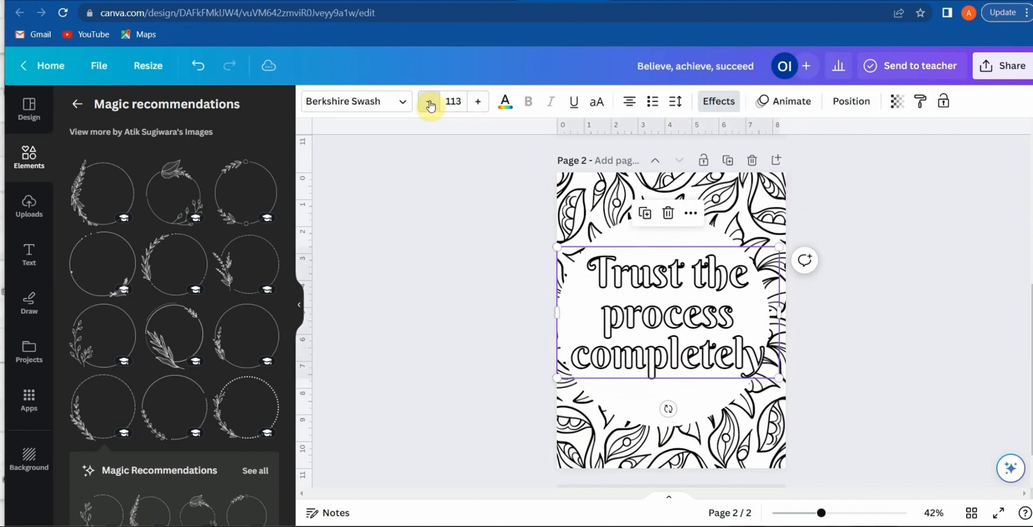
{"action": "left_click", "coordinate": [429, 101]}
- Shrink the white circle slightly from its lower-left corner and move the circle and quote to the middle of page 2
{"action": "left_click", "coordinate": [585, 415]}
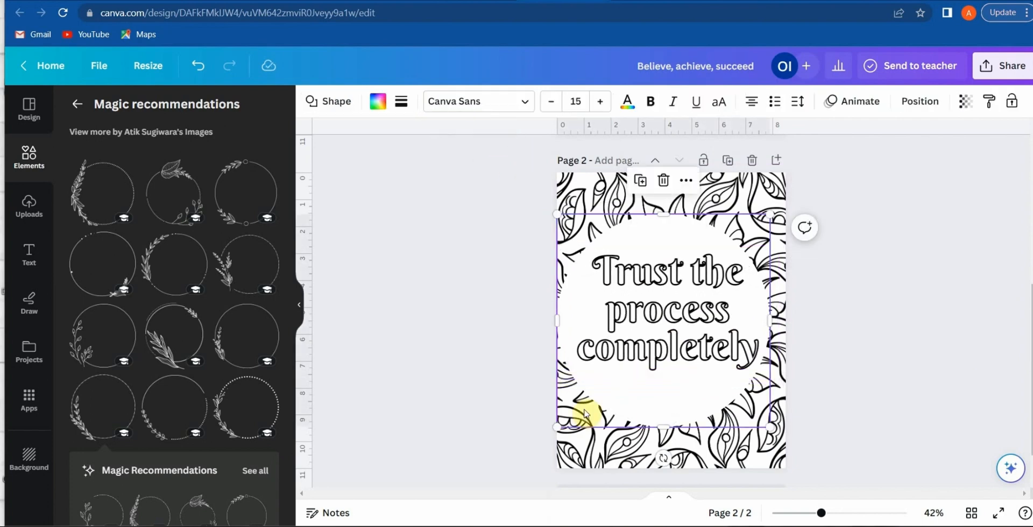
{"action": "left_click_drag", "start_coordinate": [558, 429], "coordinate": [572, 419]}
{"action": "left_click_drag", "start_coordinate": [672, 230], "coordinate": [673, 238]}
{"action": "left_click_drag", "start_coordinate": [730, 321], "coordinate": [731, 332]}
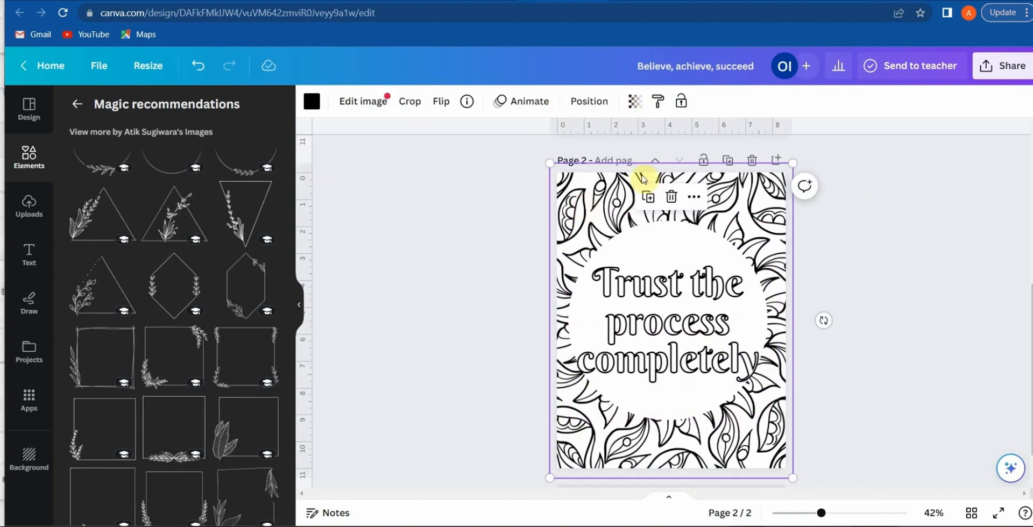
- Replace the leaf-pattern background on page 2 with a butterfly-and-flower graphic found by searching for "coloring page"
{"action": "left_click", "coordinate": [671, 197]}
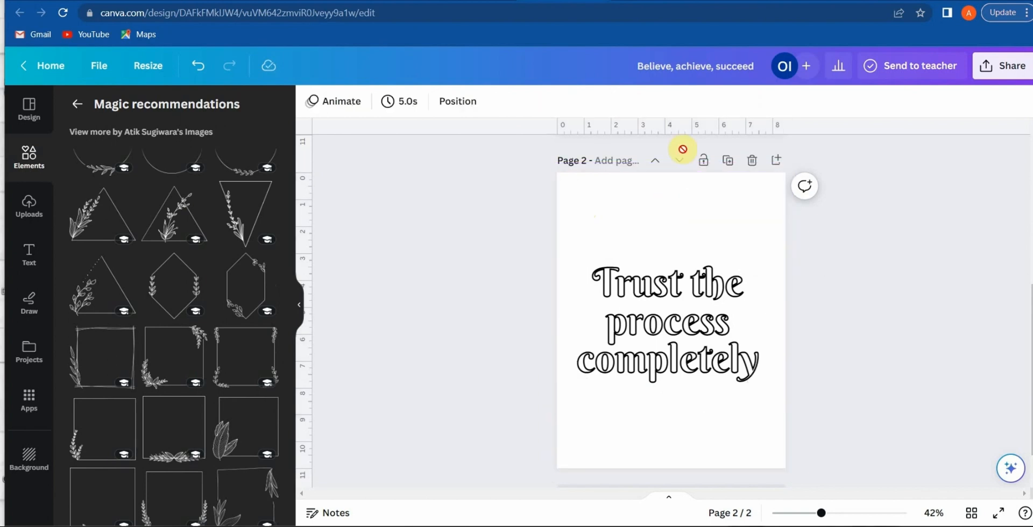
{"action": "left_click", "coordinate": [80, 106]}
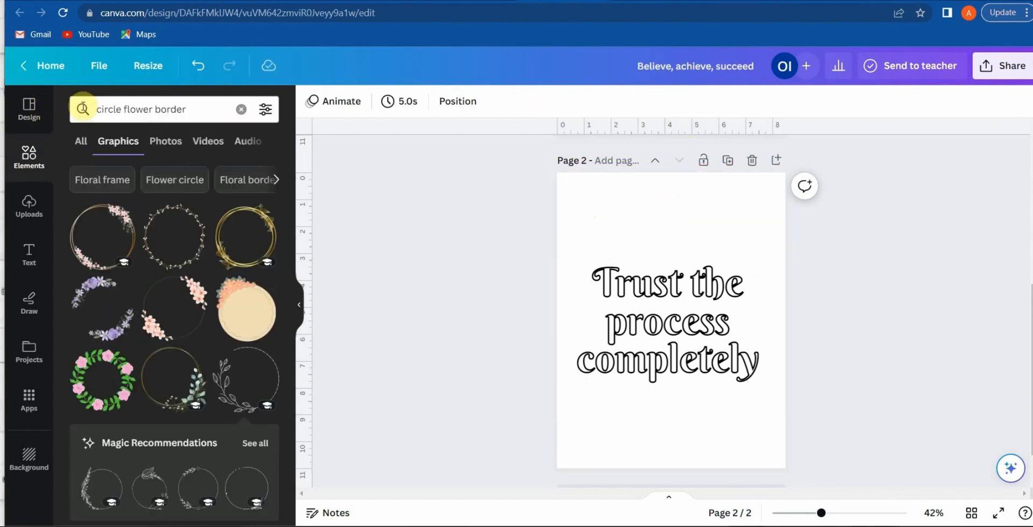
{"action": "triple_click", "coordinate": [164, 108]}
{"action": "type", "text": "col"}
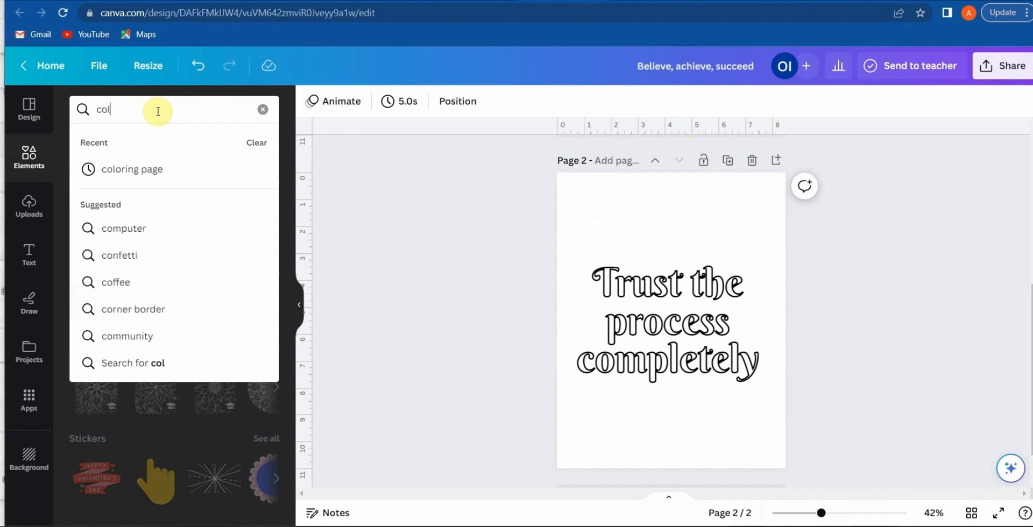
{"action": "left_click", "coordinate": [154, 170]}
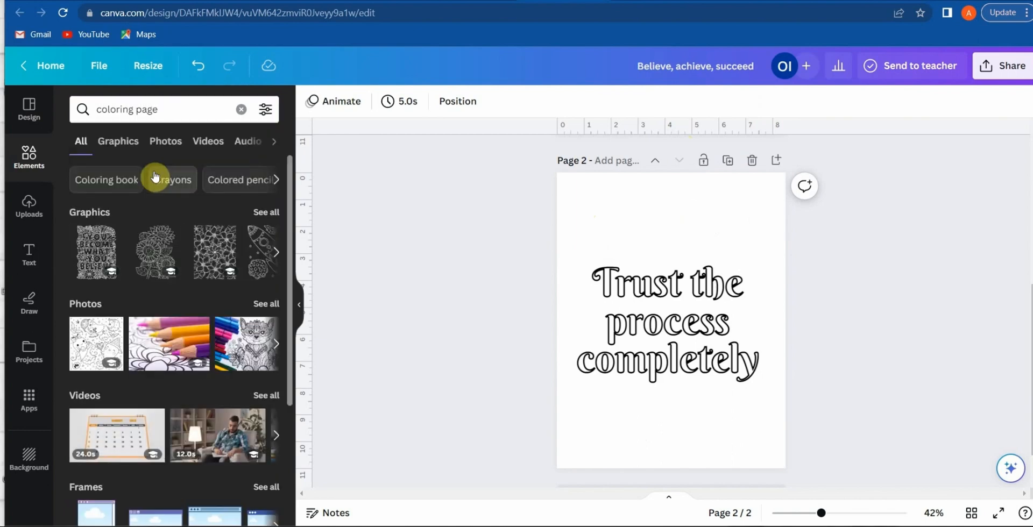
{"action": "left_click", "coordinate": [268, 211]}
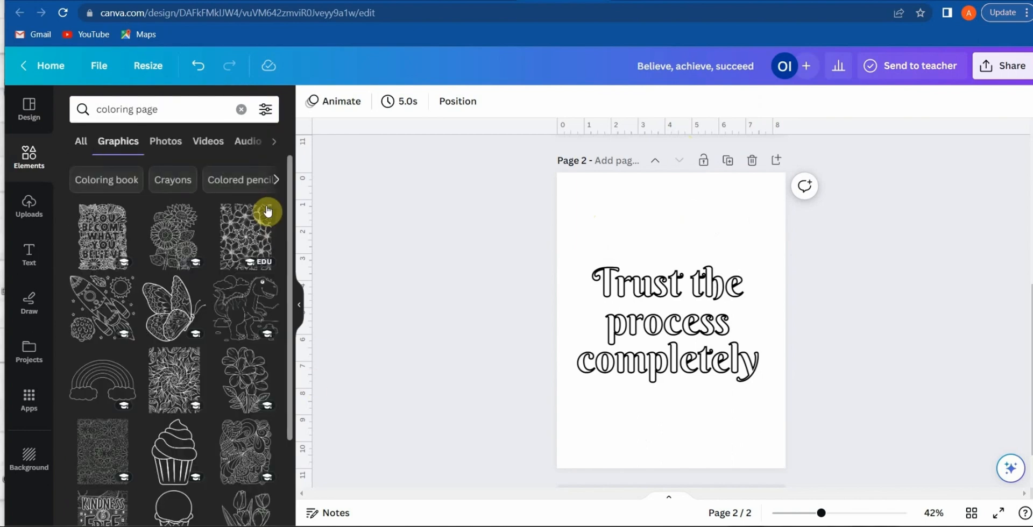
{"action": "scroll", "coordinate": [91, 232], "scroll_direction": "down", "scroll_amount": 5}
{"action": "left_click", "coordinate": [104, 421]}
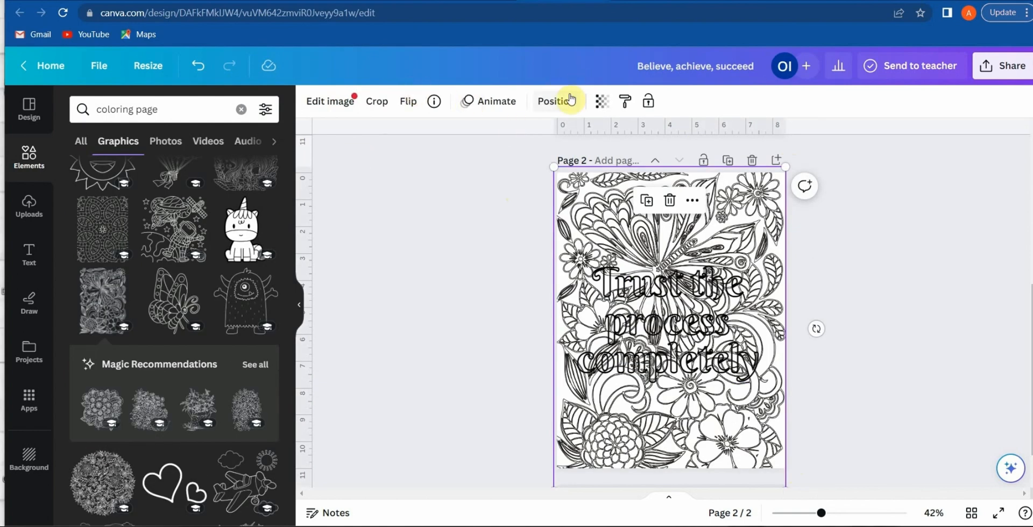
- Send the floral pattern behind the white circle and quote, and enlarge it to about 9.28 × 12.99 in
{"action": "left_click", "coordinate": [572, 102]}
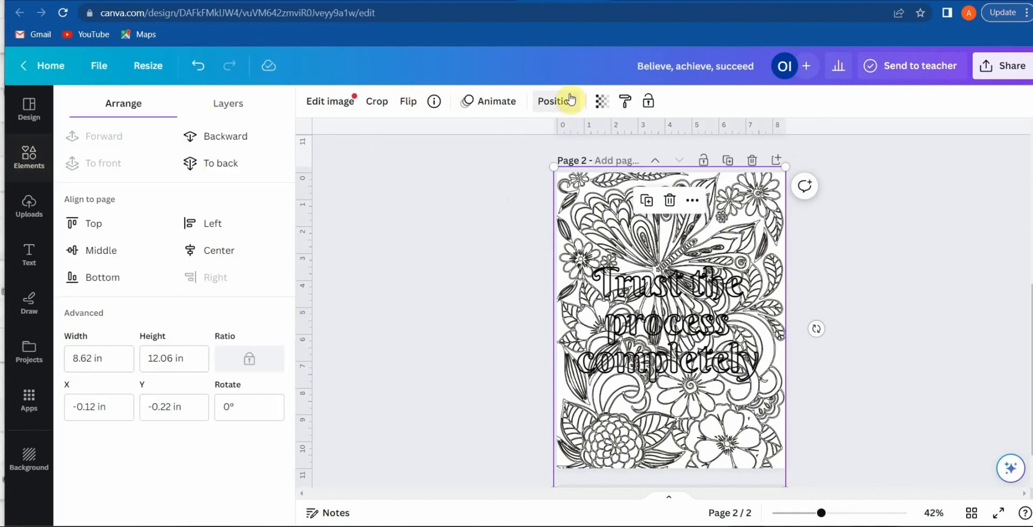
{"action": "left_click", "coordinate": [241, 131]}
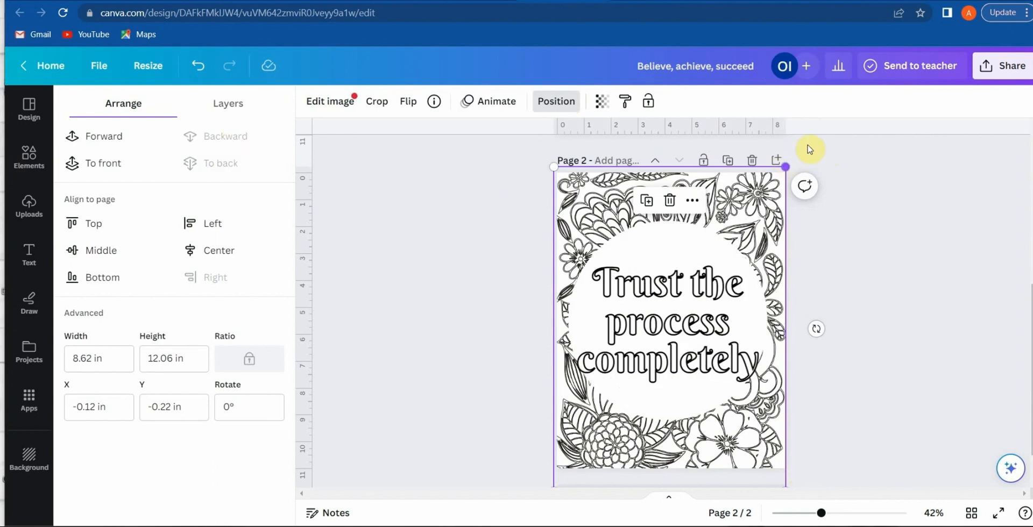
{"action": "left_click_drag", "start_coordinate": [809, 149], "coordinate": [813, 148]}
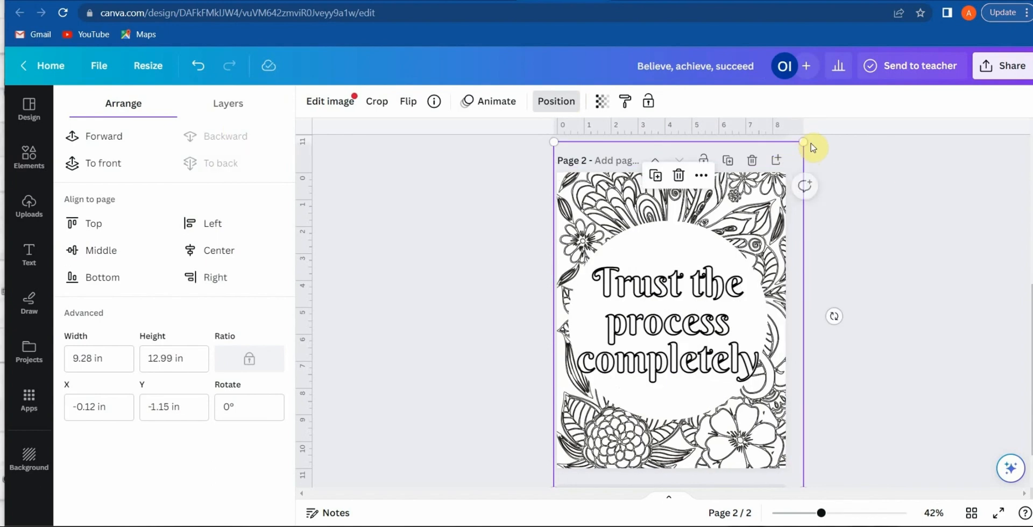
{"action": "left_click", "coordinate": [905, 409]}
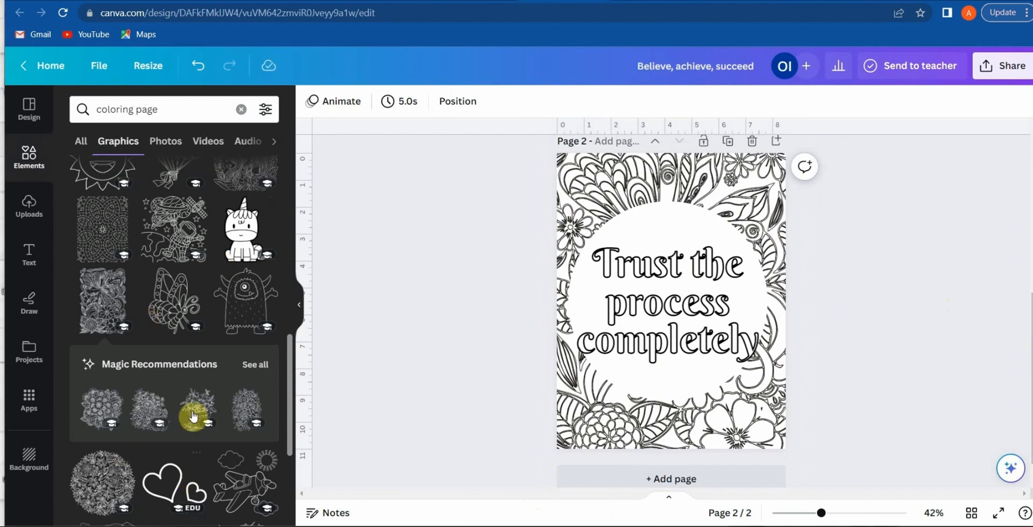
- Search the element library for "circle flower border" and narrow the results to graphics
{"action": "left_click", "coordinate": [241, 109]}
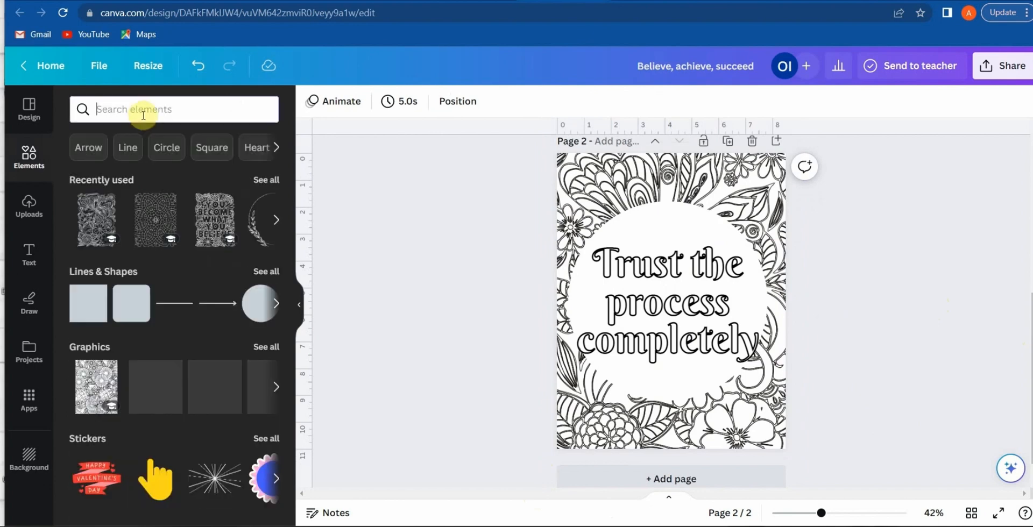
{"action": "left_click", "coordinate": [143, 110]}
{"action": "type", "text": "circle flower border"}
{"action": "key", "text": "Return"}
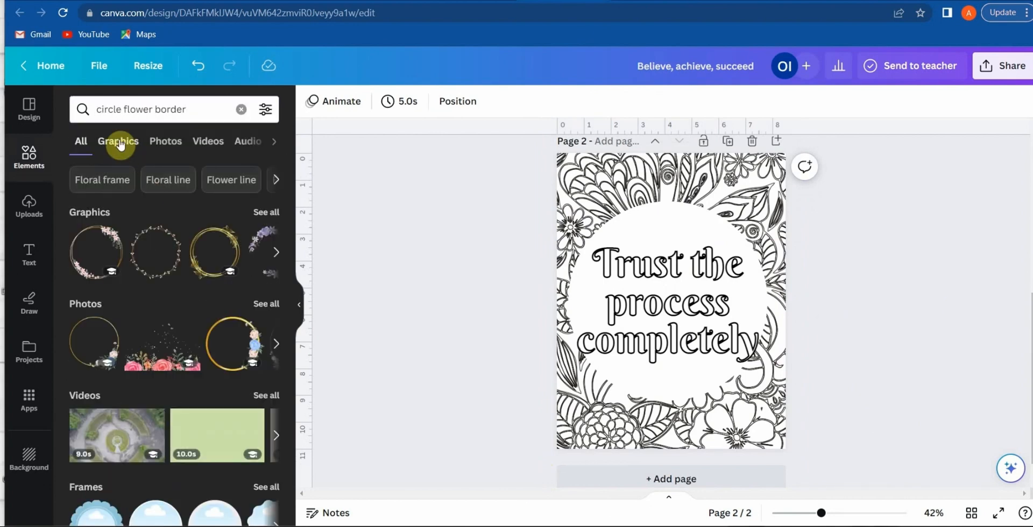
{"action": "left_click", "coordinate": [119, 144]}
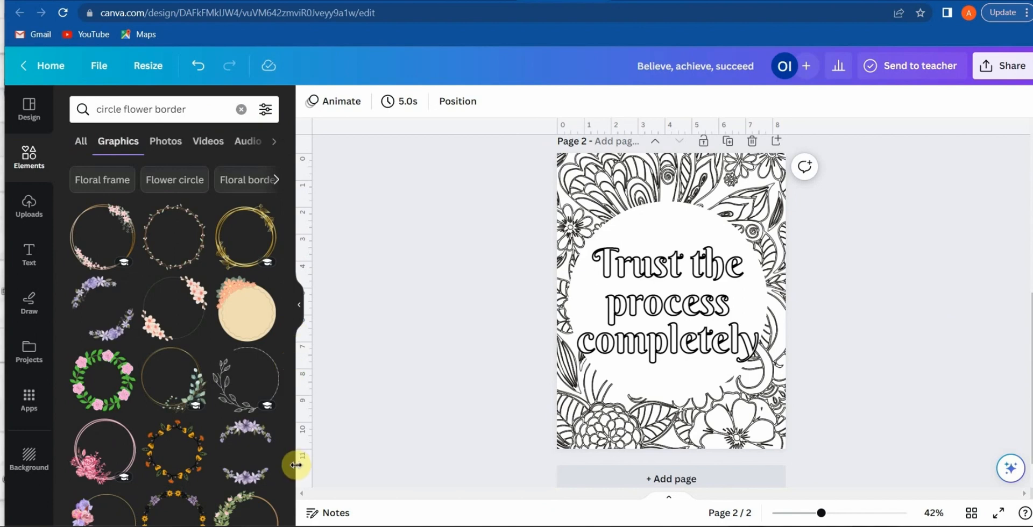
- Add a sunflower-and-leaf circle border around the "Trust the process completely" quote on page 2
{"action": "scroll", "coordinate": [294, 466], "scroll_direction": "down", "scroll_amount": 2}
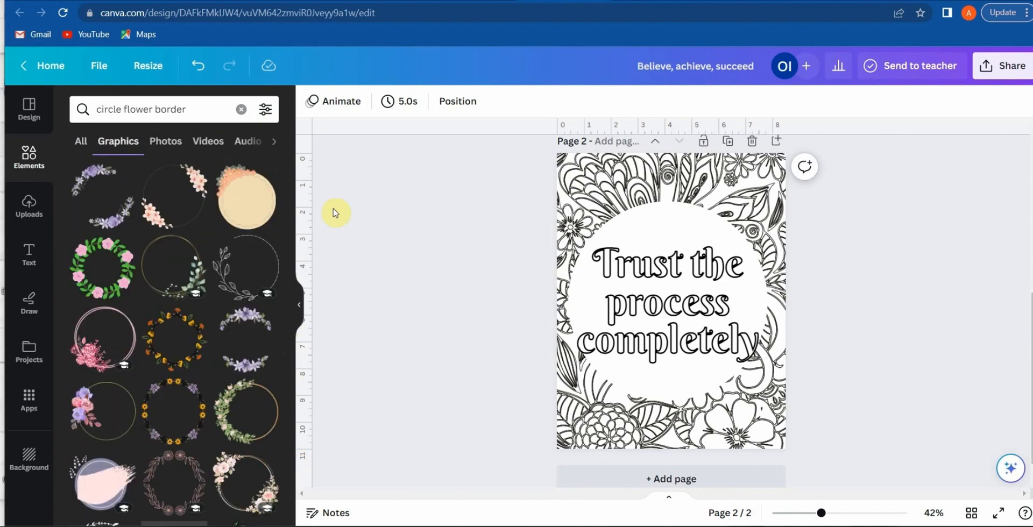
{"action": "scroll", "coordinate": [309, 487], "scroll_direction": "down", "scroll_amount": 5}
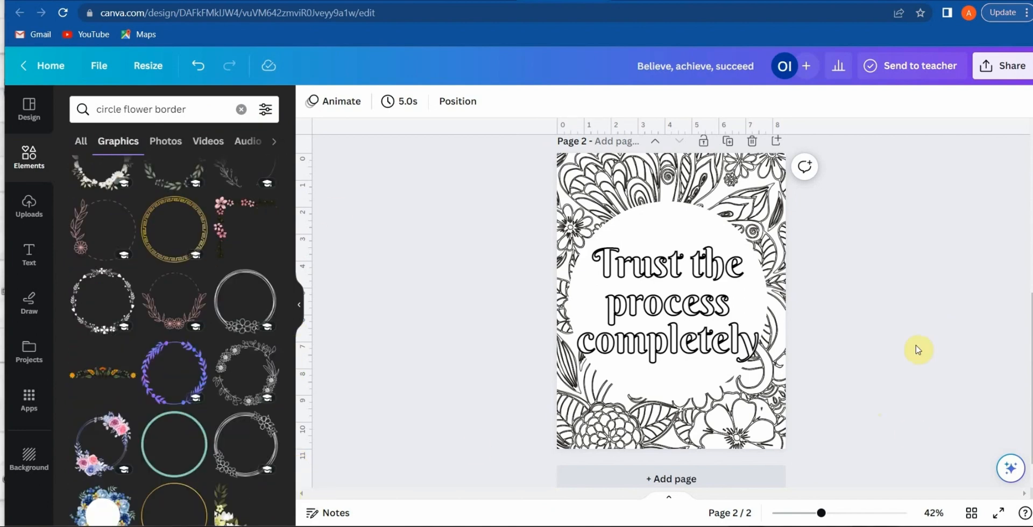
{"action": "left_click", "coordinate": [252, 384]}
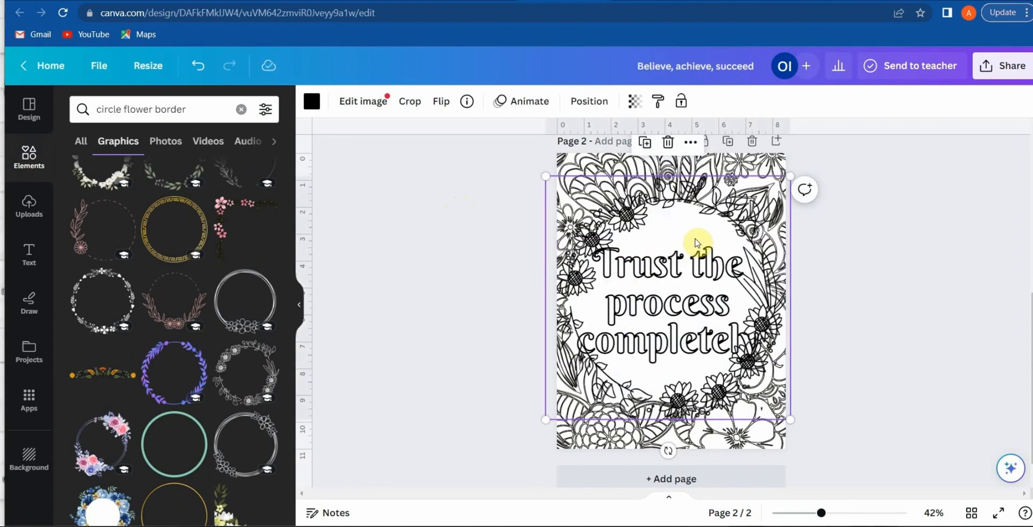
{"action": "left_click_drag", "start_coordinate": [696, 240], "coordinate": [693, 242]}
{"action": "left_click", "coordinate": [907, 196]}
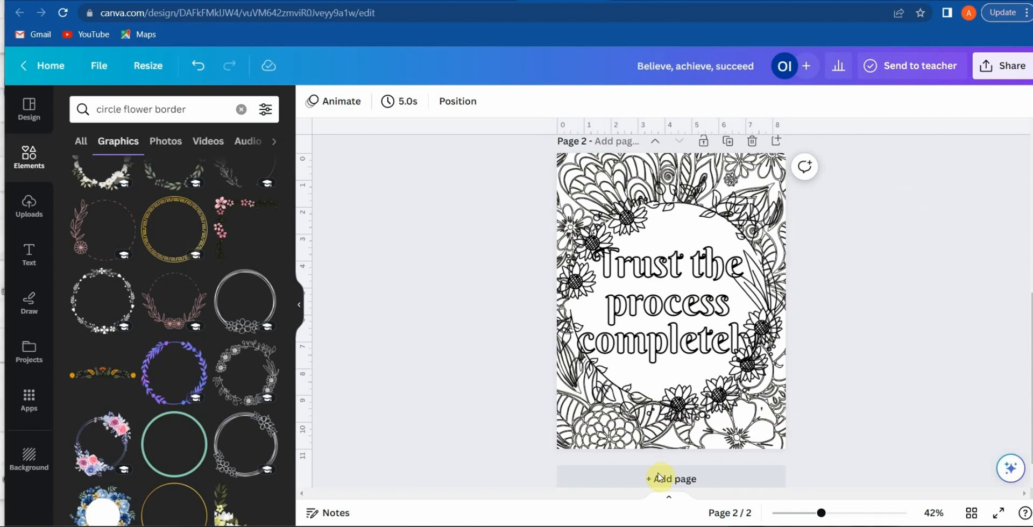
- Duplicate page 2 and delete the sunflower border from the copy on page 3
{"action": "left_click", "coordinate": [727, 141]}
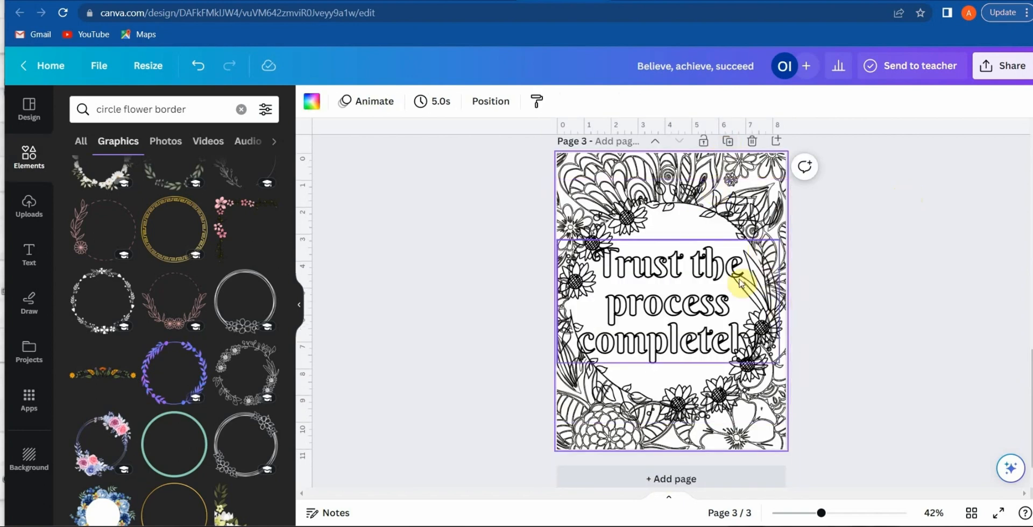
{"action": "left_click", "coordinate": [694, 218]}
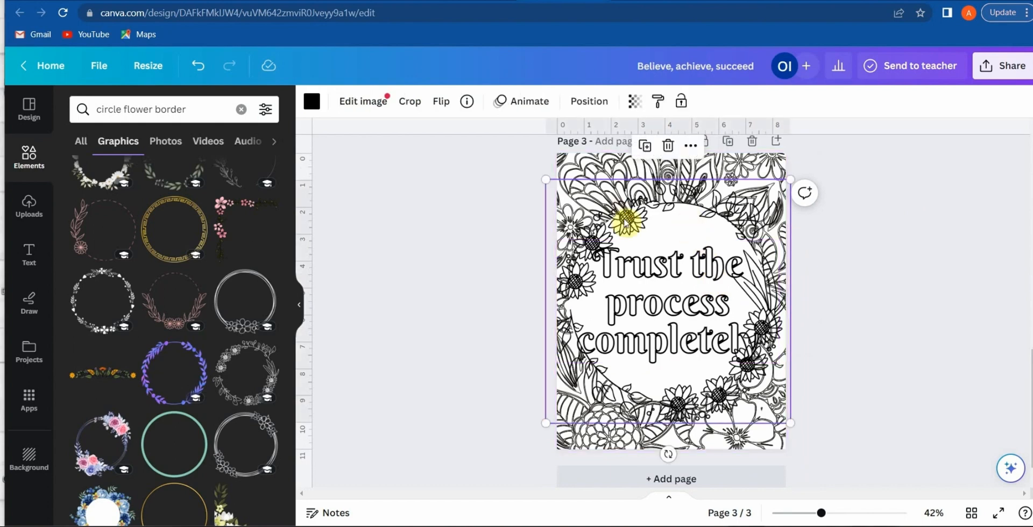
{"action": "left_click", "coordinate": [667, 145]}
{"action": "left_click", "coordinate": [262, 450]}
{"action": "left_click_drag", "start_coordinate": [626, 348], "coordinate": [549, 428]}
{"action": "left_click_drag", "start_coordinate": [717, 254], "coordinate": [775, 201]}
{"action": "left_click_drag", "start_coordinate": [672, 373], "coordinate": [681, 370]}
{"action": "left_click", "coordinate": [920, 316]}
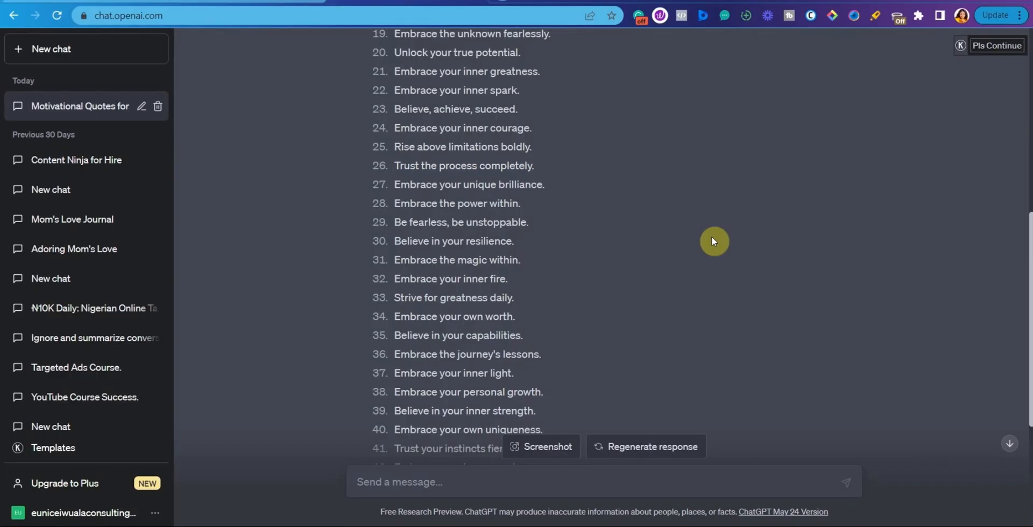
- Replace the page 3 quote with "Unlock your true potential" copied from the ChatGPT list, with a line break after "Unlock"
{"action": "left_click_drag", "start_coordinate": [395, 52], "coordinate": [519, 51]}
{"action": "key", "text": "ctrl+c"}
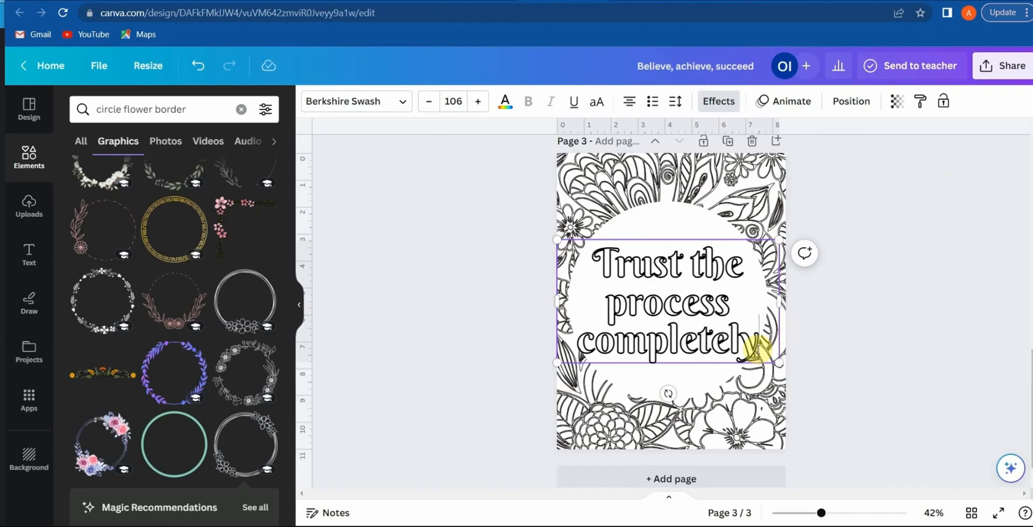
{"action": "left_click_drag", "start_coordinate": [759, 338], "coordinate": [581, 256]}
{"action": "key", "text": "ctrl+v"}
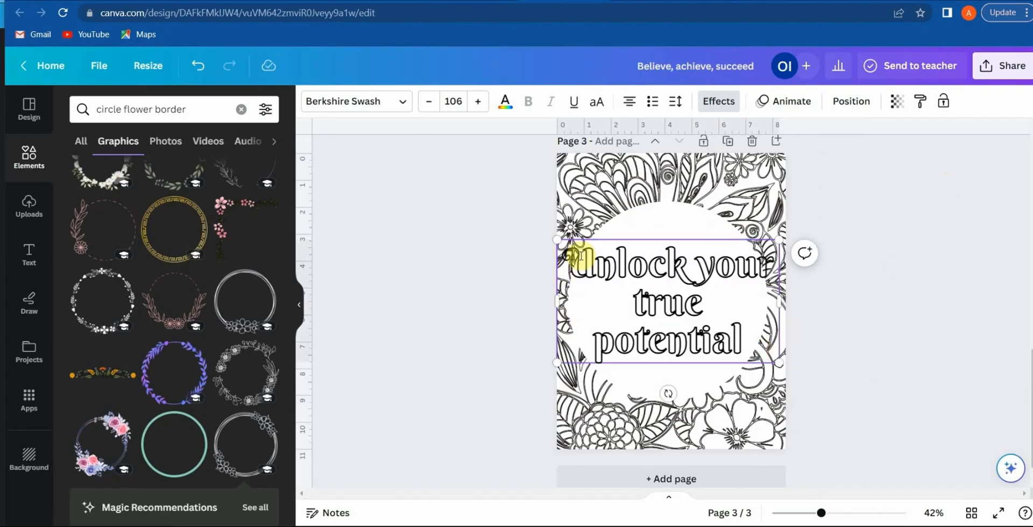
{"action": "left_click", "coordinate": [699, 267]}
{"action": "key", "text": "Return"}
{"action": "left_click", "coordinate": [934, 327]}
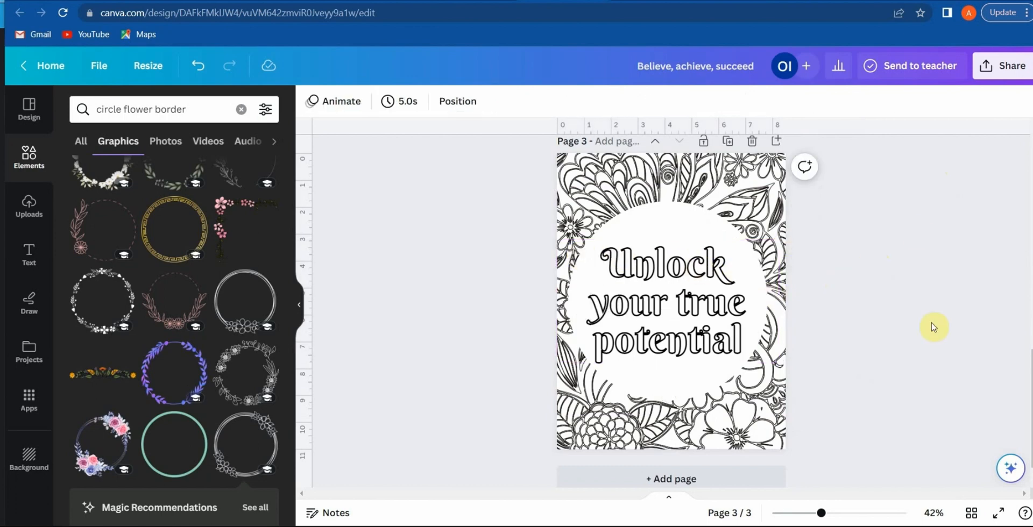
- Add the multi-ring circle border with two flower clusters to page 3, enlarged and centred around the quote
{"action": "left_click", "coordinate": [238, 444]}
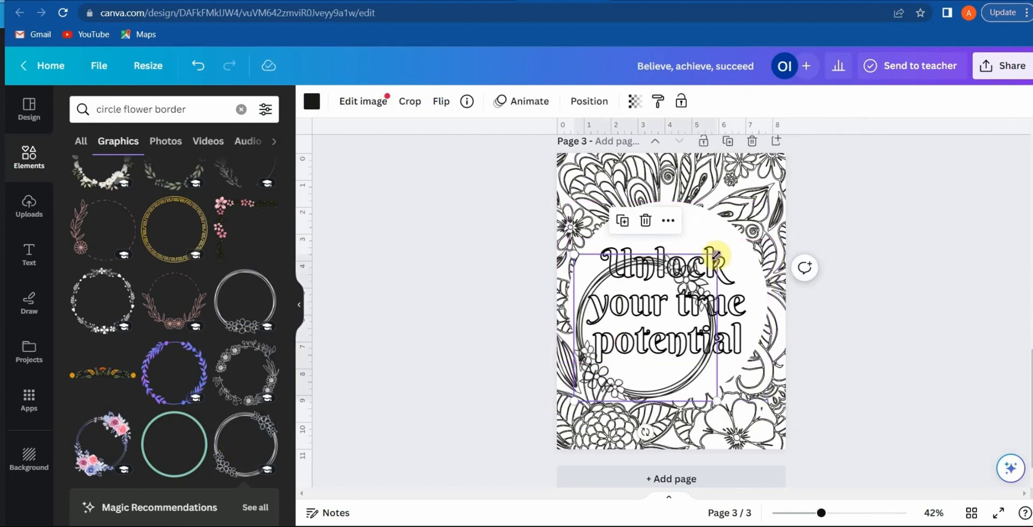
{"action": "left_click_drag", "start_coordinate": [717, 255], "coordinate": [711, 226]}
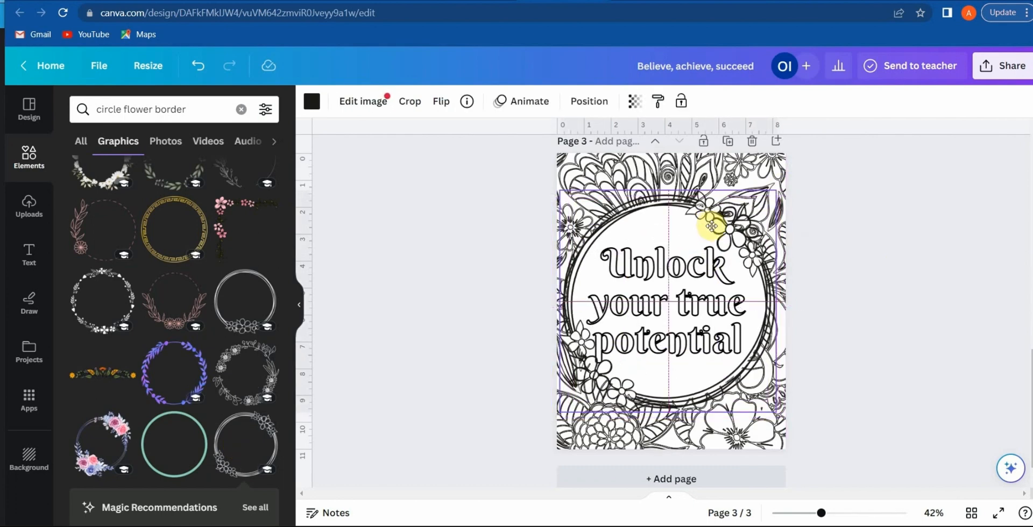
{"action": "left_click", "coordinate": [887, 235]}
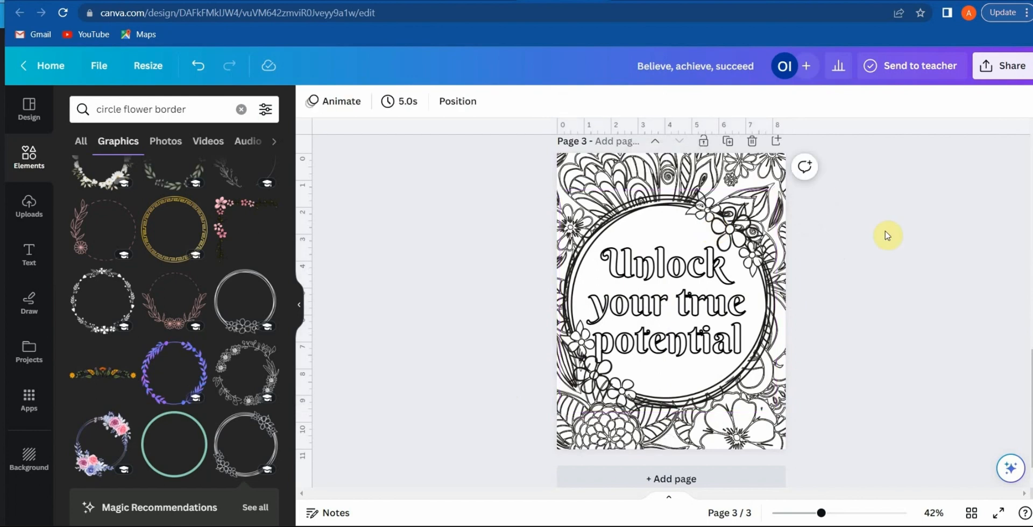
- Insert a blank page after each of the three quote pages
{"action": "scroll", "coordinate": [733, 207], "scroll_direction": "up", "scroll_amount": 10}
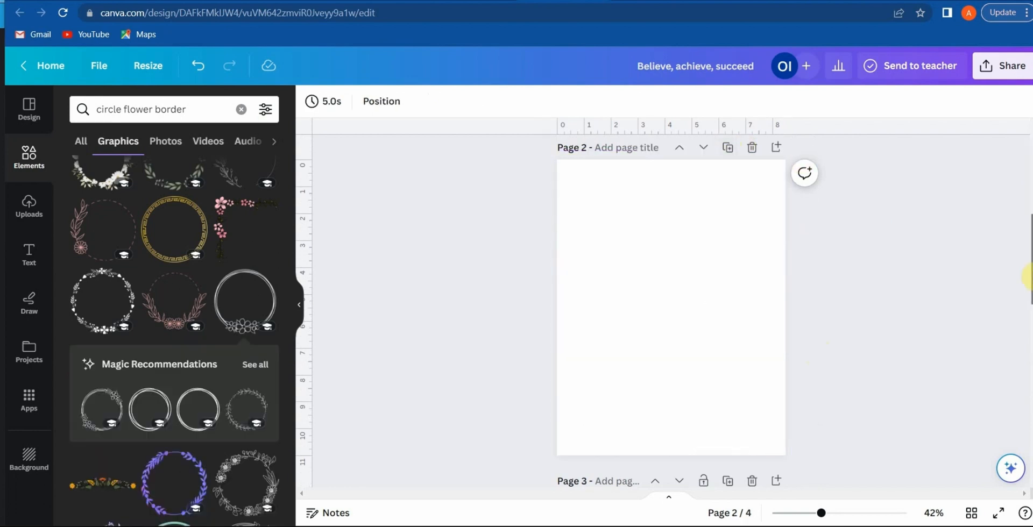
{"action": "left_click_drag", "start_coordinate": [1028, 336], "coordinate": [1028, 401]}
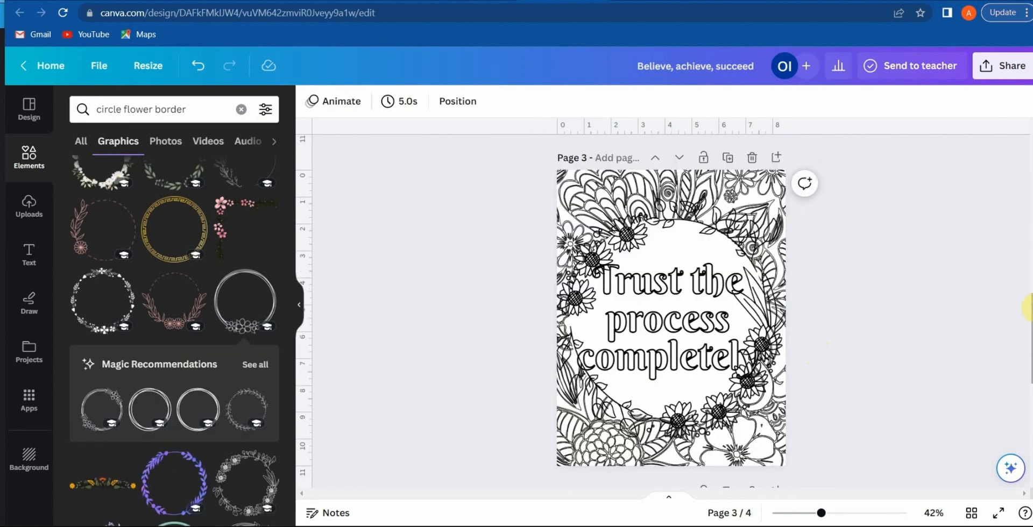
{"action": "left_click", "coordinate": [776, 158]}
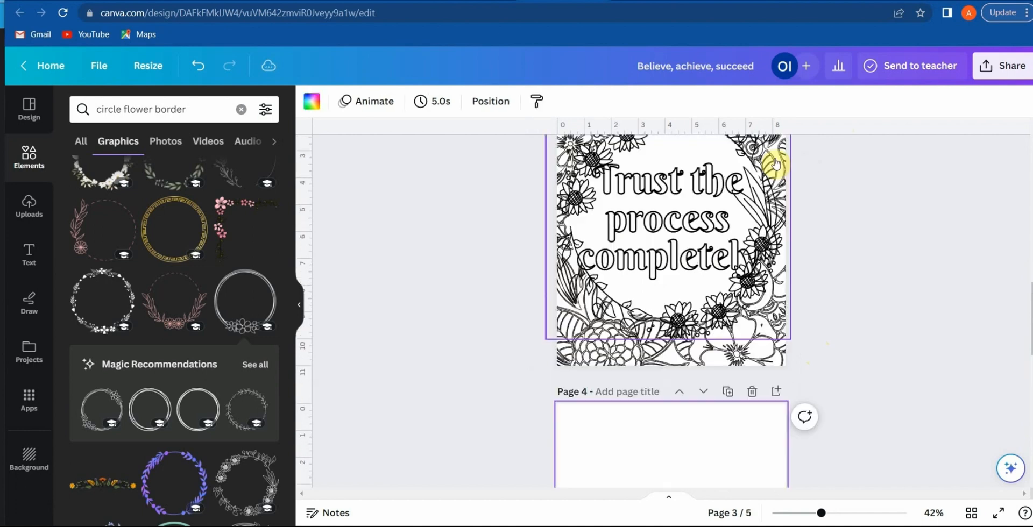
{"action": "left_click_drag", "start_coordinate": [1029, 417], "coordinate": [1031, 435]}
{"action": "left_click", "coordinate": [1031, 435]}
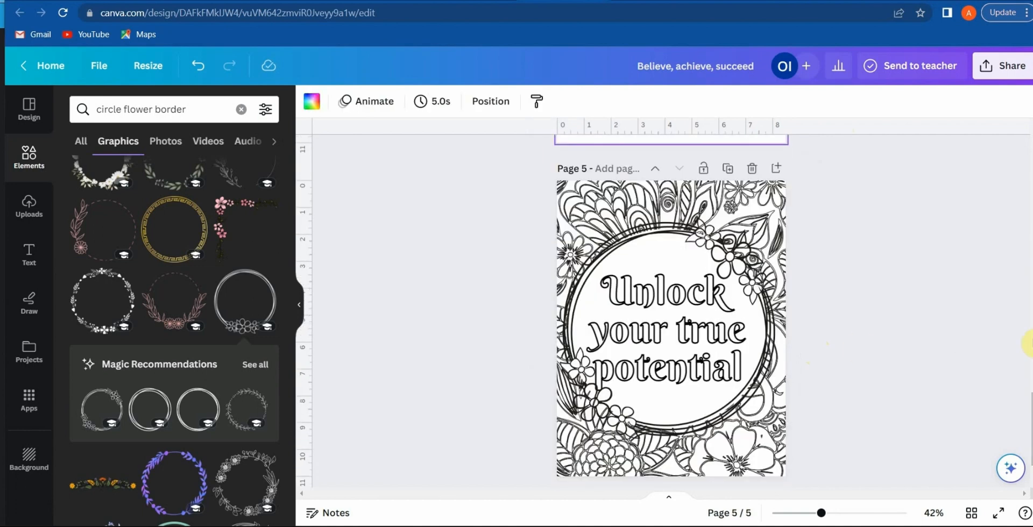
{"action": "left_click", "coordinate": [778, 172]}
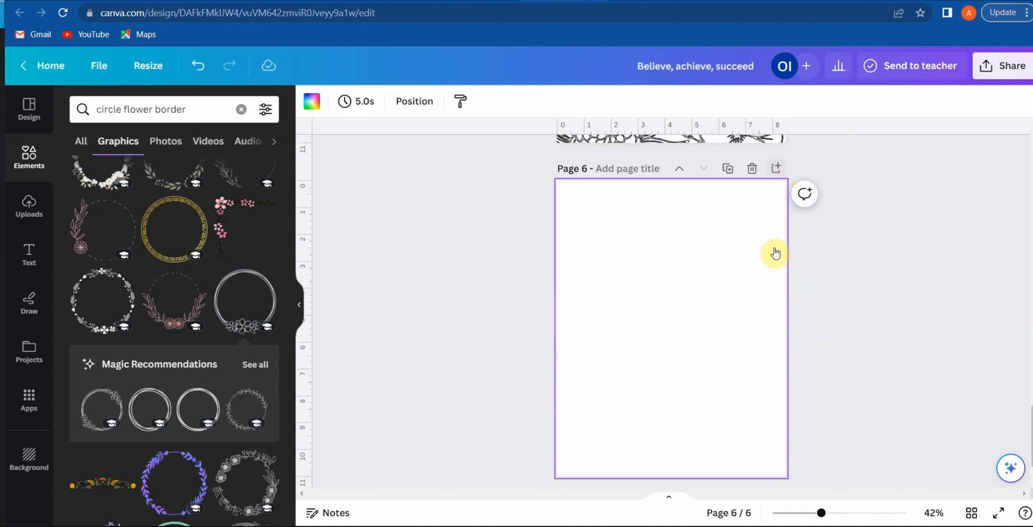
- Review the quote pages and the blank pages between them from the beginning of the design to its end
{"action": "left_click", "coordinate": [1029, 272]}
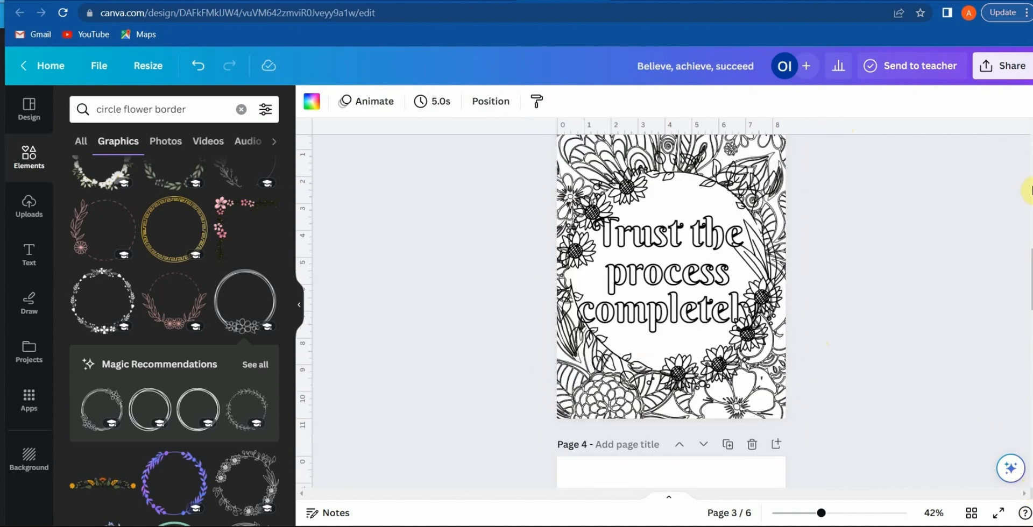
{"action": "left_click", "coordinate": [1030, 190]}
{"action": "left_click", "coordinate": [1030, 190]}
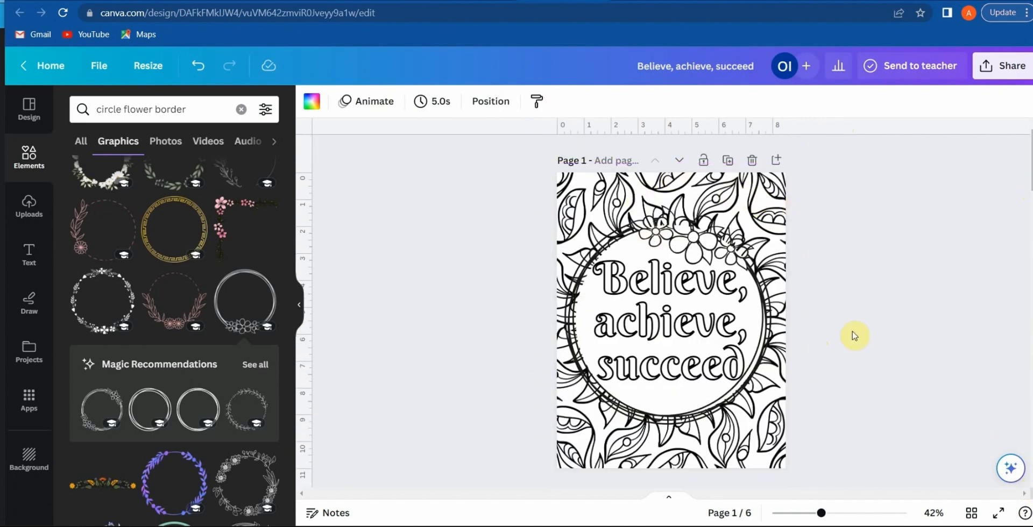
{"action": "scroll", "coordinate": [847, 338], "scroll_direction": "down", "scroll_amount": 1}
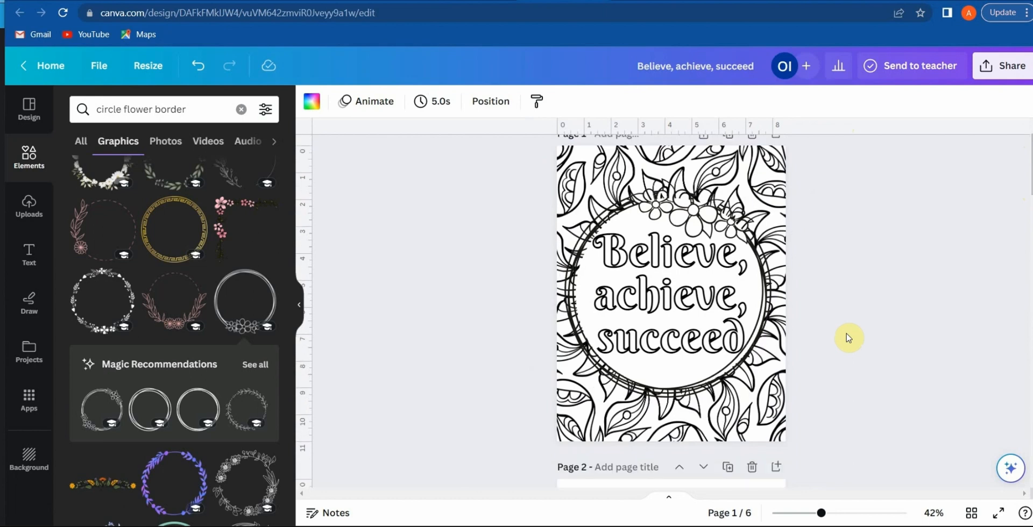
{"action": "scroll", "coordinate": [847, 338], "scroll_direction": "down", "scroll_amount": 15}
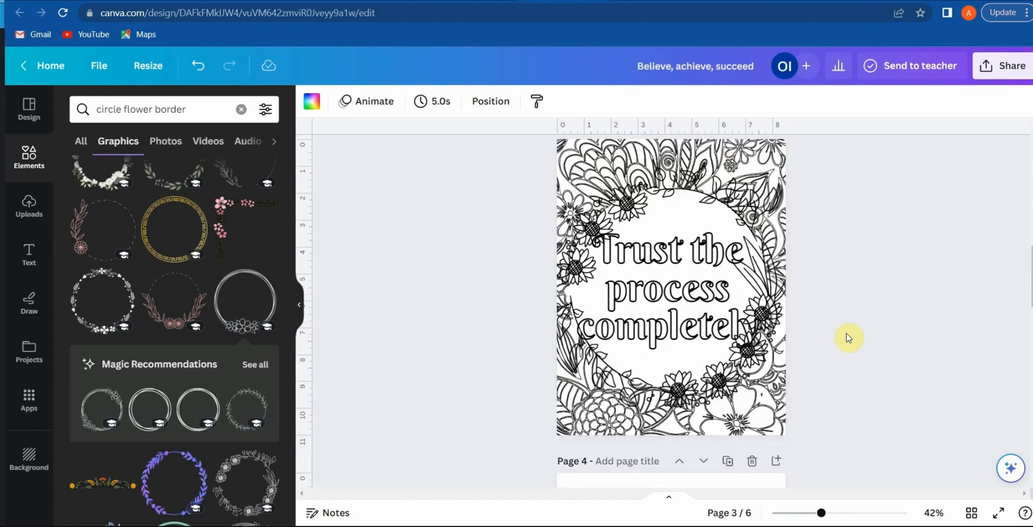
{"action": "scroll", "coordinate": [848, 338], "scroll_direction": "down", "scroll_amount": 20}
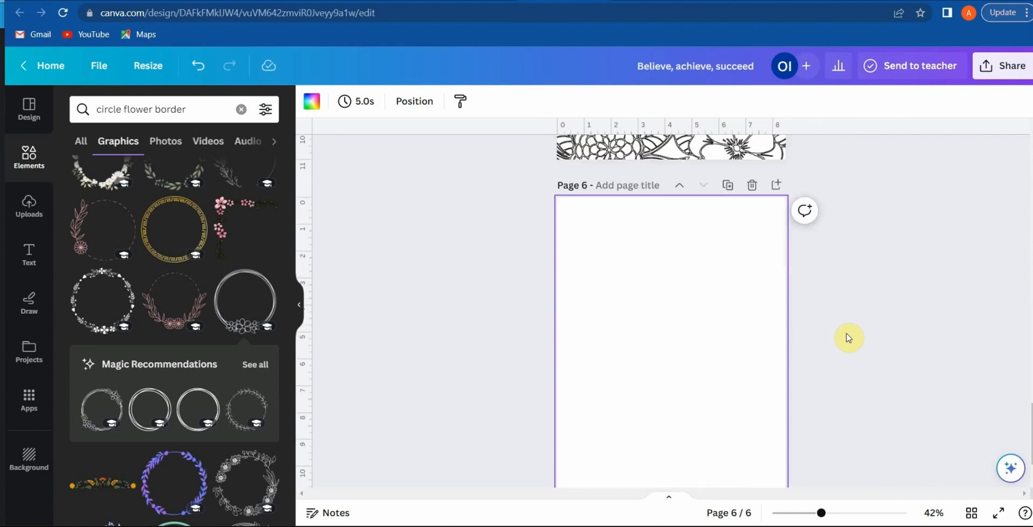
{"action": "scroll", "coordinate": [847, 338], "scroll_direction": "up", "scroll_amount": 8}
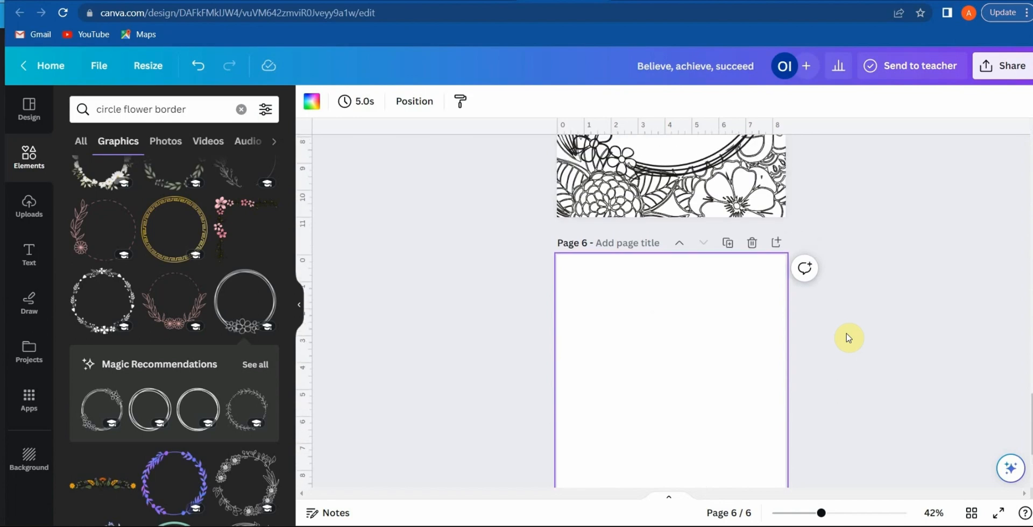
{"action": "scroll", "coordinate": [847, 338], "scroll_direction": "up", "scroll_amount": 15}
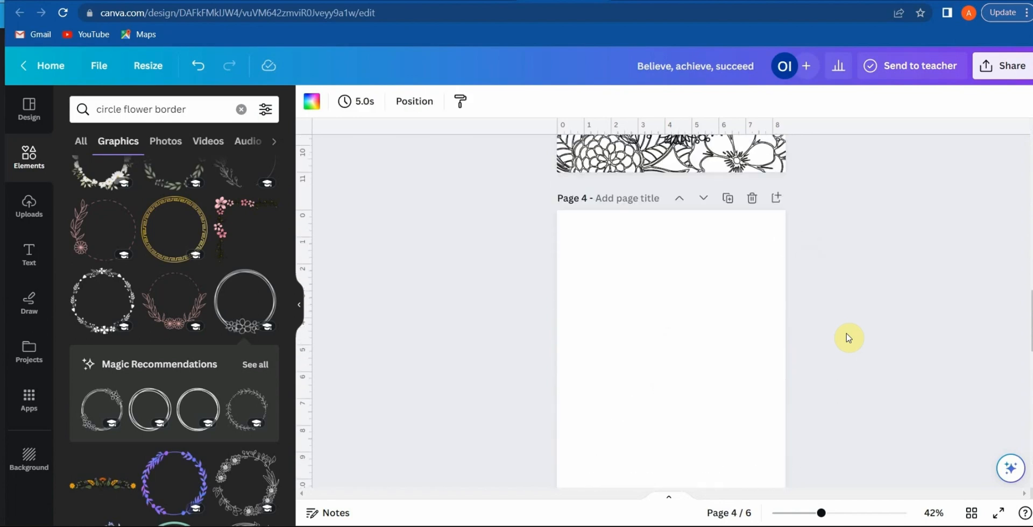
{"action": "scroll", "coordinate": [848, 338], "scroll_direction": "up", "scroll_amount": 10}
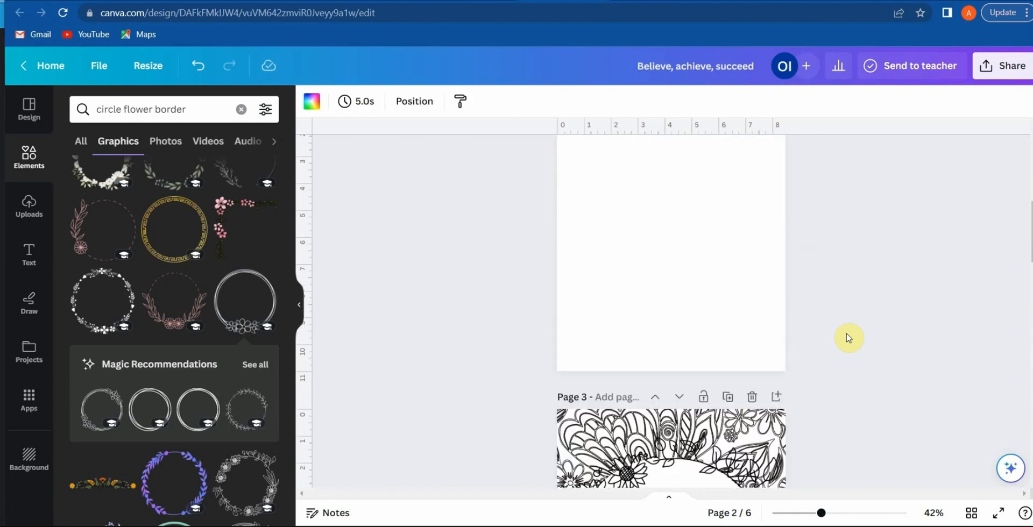
{"action": "scroll", "coordinate": [848, 338], "scroll_direction": "down", "scroll_amount": 12}
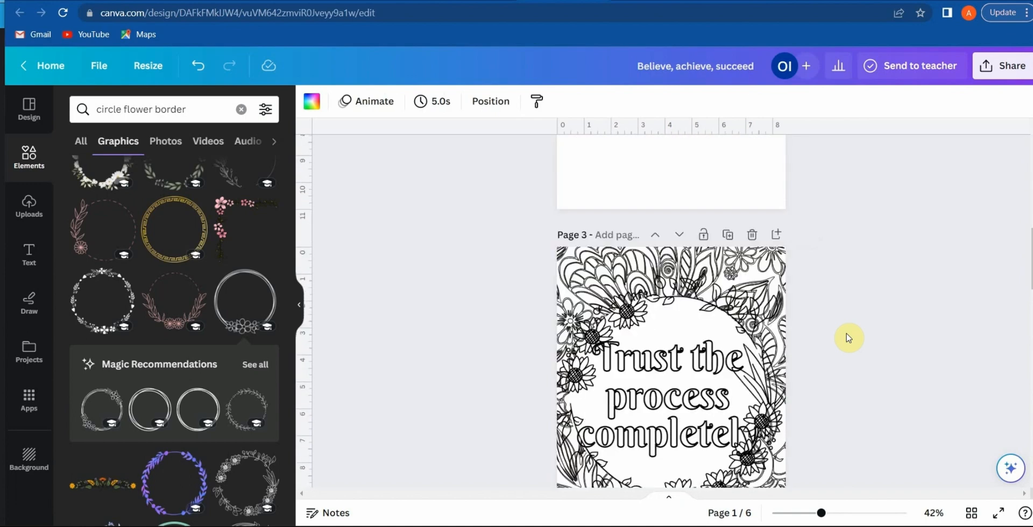
{"action": "scroll", "coordinate": [848, 338], "scroll_direction": "down", "scroll_amount": 5}
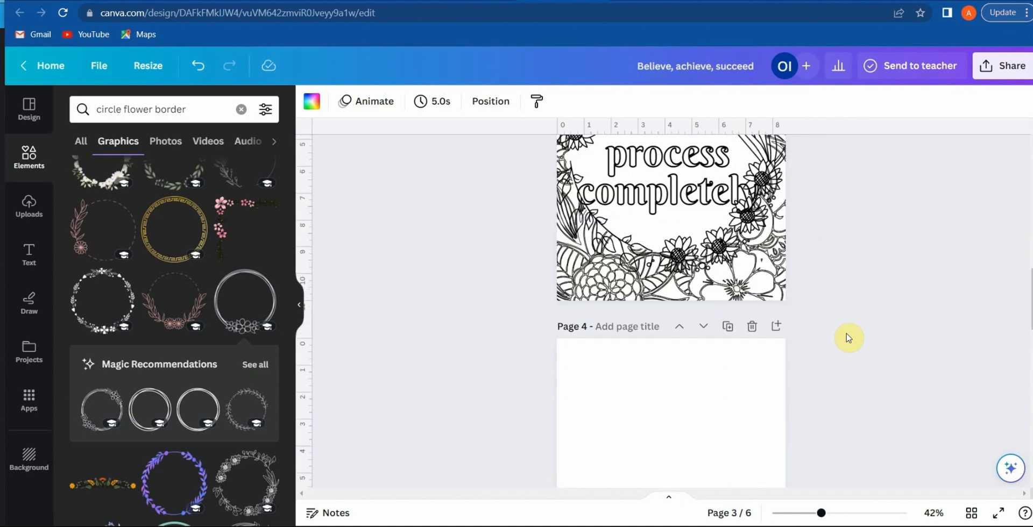
- Duplicate the "Unlock your true potential" page and delete the flower circle border and the white circle from the copy
{"action": "scroll", "coordinate": [847, 338], "scroll_direction": "down", "scroll_amount": 4}
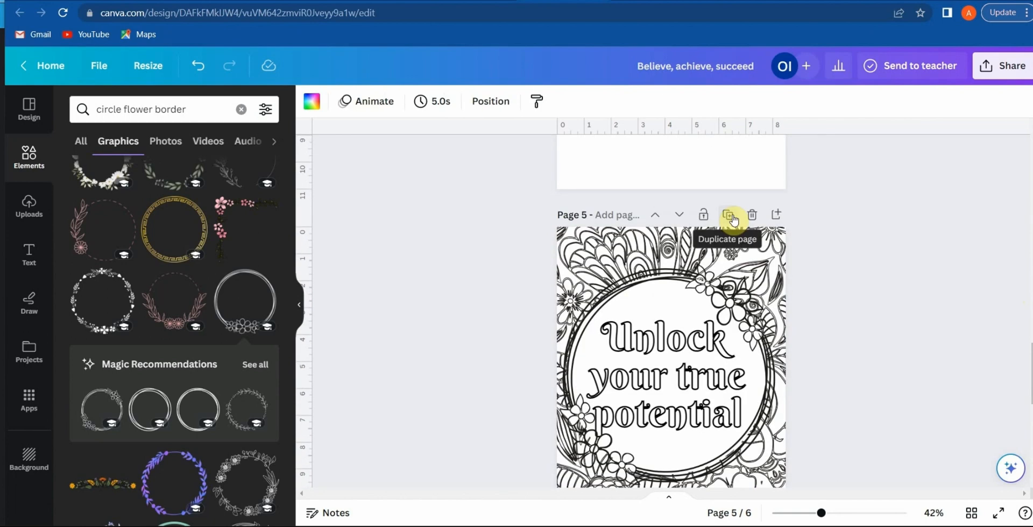
{"action": "left_click", "coordinate": [733, 219]}
{"action": "left_click", "coordinate": [675, 300]}
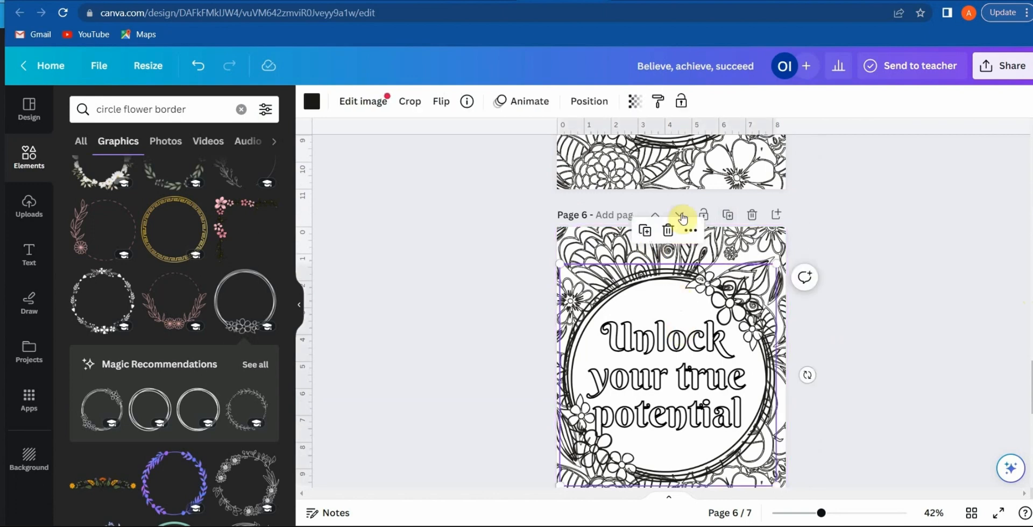
{"action": "left_click", "coordinate": [667, 230]}
{"action": "left_click", "coordinate": [669, 292]}
{"action": "left_click", "coordinate": [668, 242]}
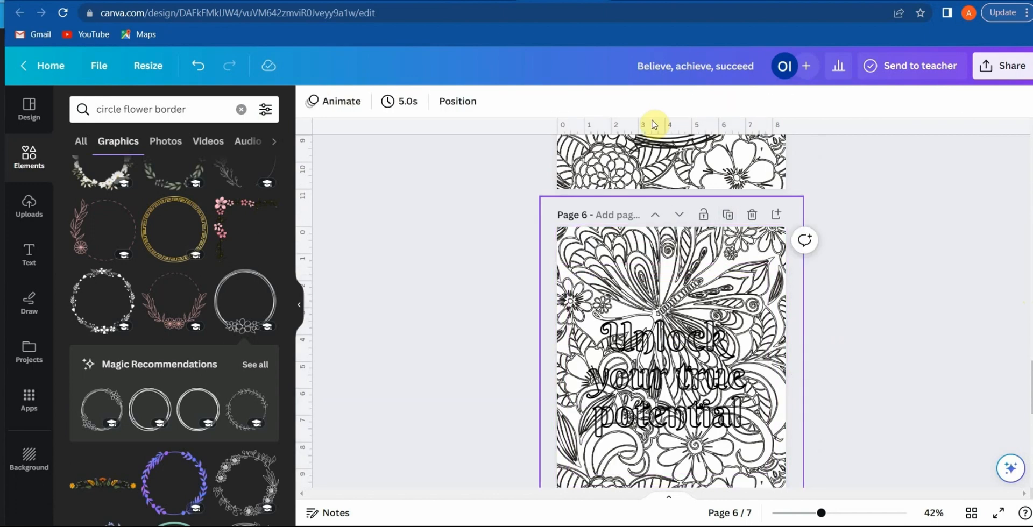
- Add a rounded square from a "shapes" search to page 6, stretched to about 6.8 × 5.7 in and centred over the quote
{"action": "left_click", "coordinate": [243, 109]}
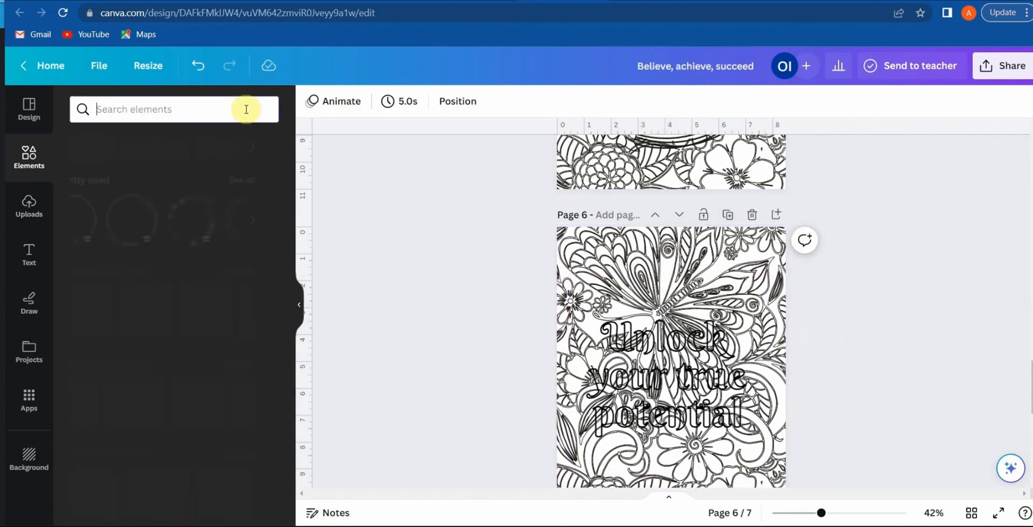
{"action": "type", "text": "shapes"}
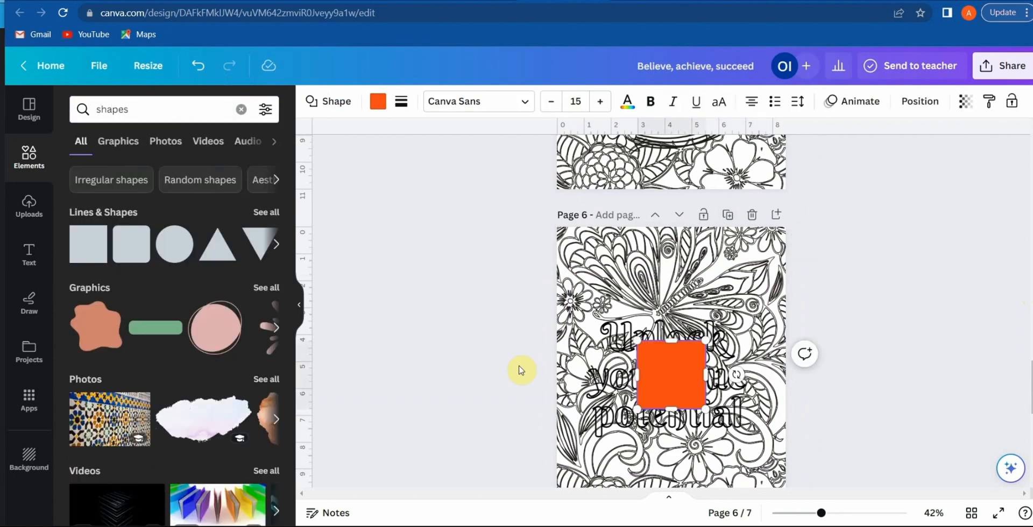
{"action": "left_click_drag", "start_coordinate": [637, 343], "coordinate": [560, 293]}
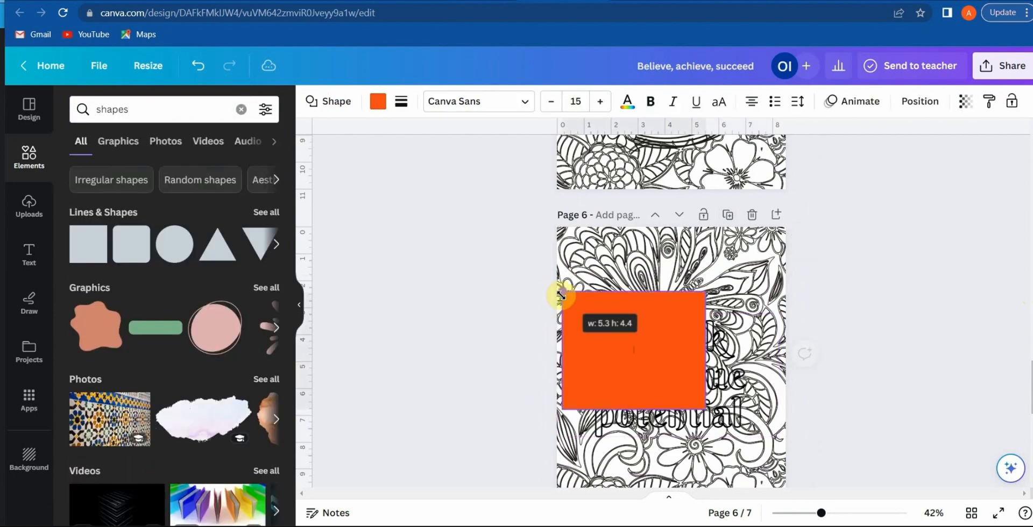
{"action": "left_click_drag", "start_coordinate": [560, 364], "coordinate": [580, 367]}
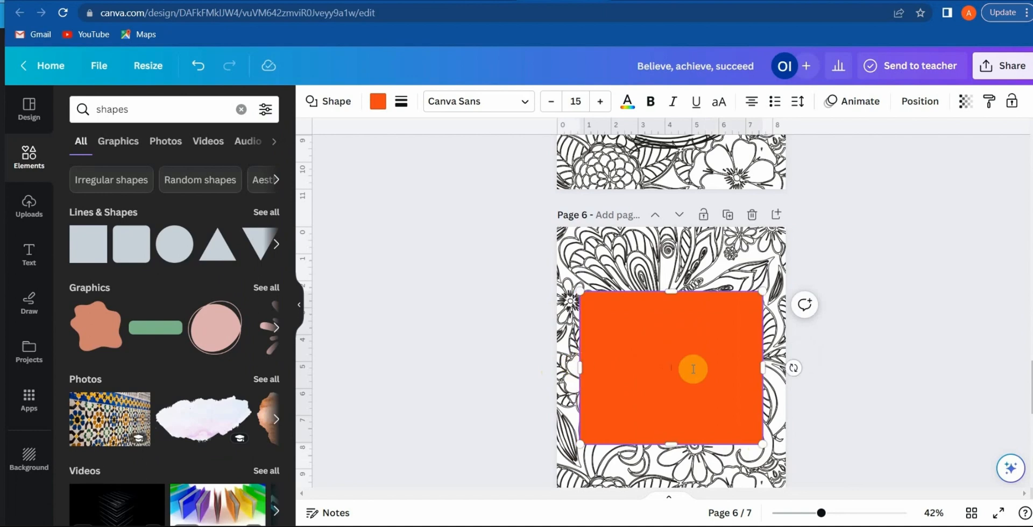
{"action": "left_click_drag", "start_coordinate": [705, 337], "coordinate": [709, 348]}
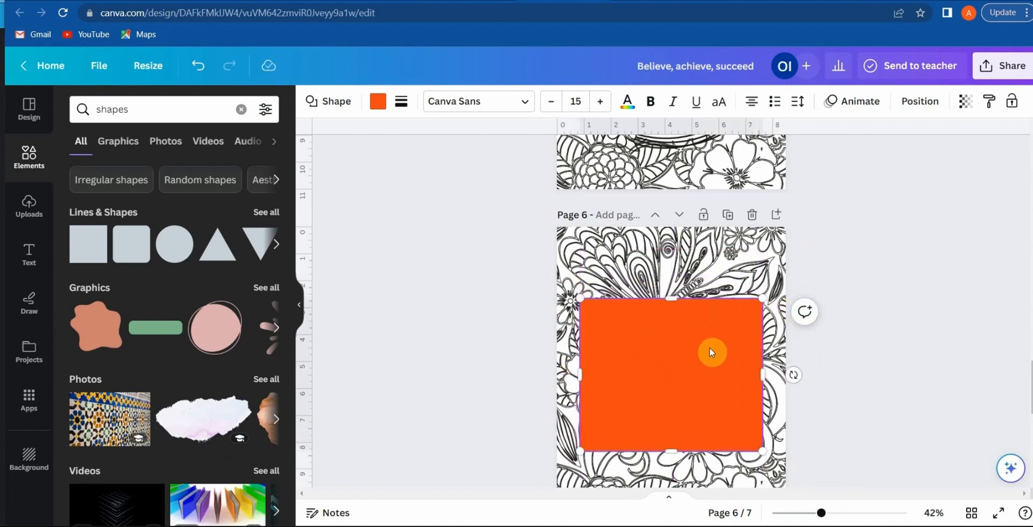
- Send the rounded rectangle backward behind the quote text and fill it with white
{"action": "left_click", "coordinate": [919, 101]}
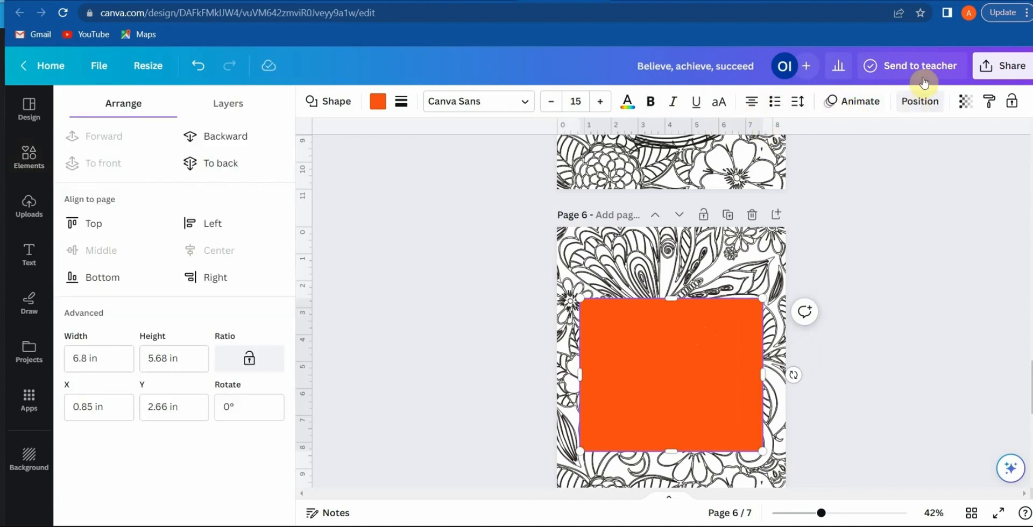
{"action": "left_click", "coordinate": [247, 139]}
{"action": "left_click", "coordinate": [378, 101]}
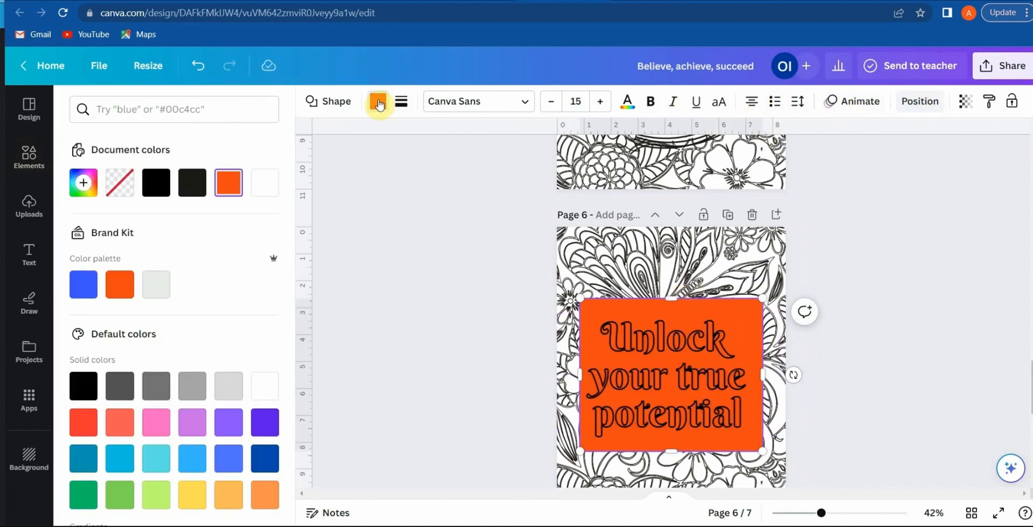
{"action": "left_click", "coordinate": [269, 392]}
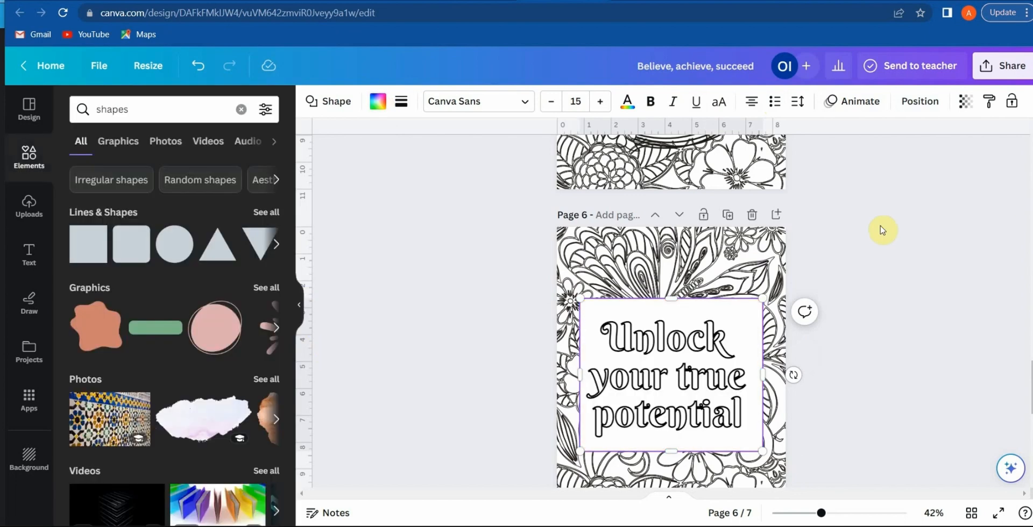
- Insert a blank page after page 5, the circle-bordered "Unlock your true potential" page
{"action": "scroll", "coordinate": [1027, 177], "scroll_direction": "up", "scroll_amount": 5}
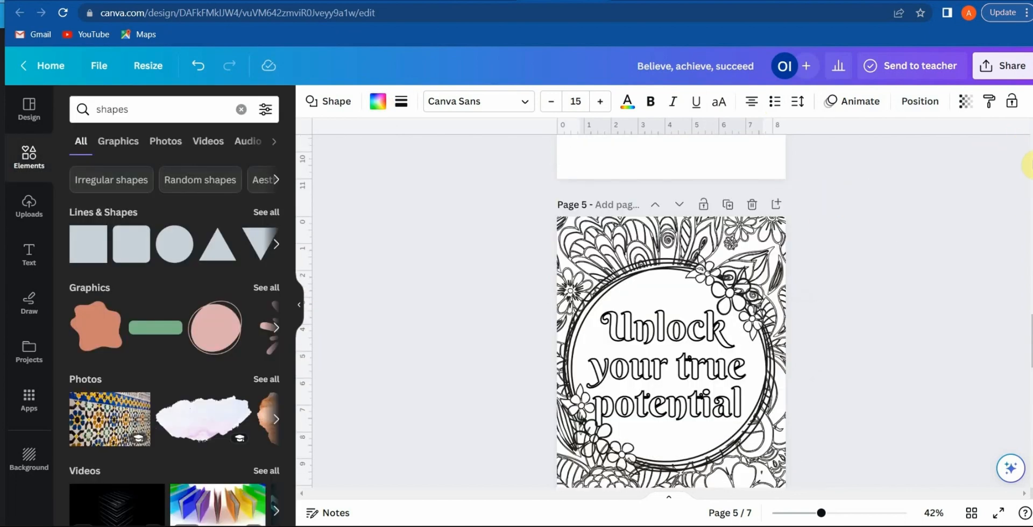
{"action": "left_click", "coordinate": [775, 207]}
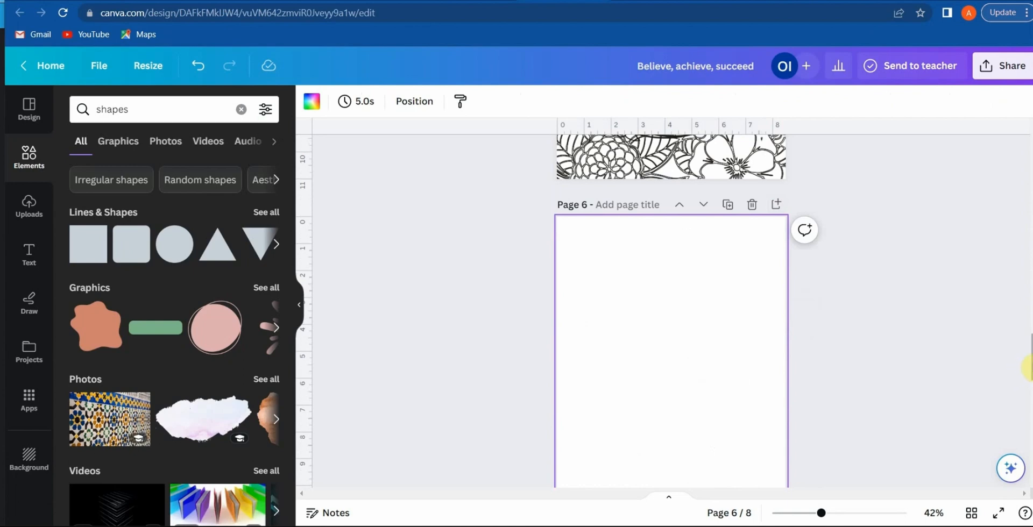
- Replace the quote on page 7 with "Embrace your inner fire" from the ChatGPT list and nudge the text down within the white box
{"action": "left_click_drag", "start_coordinate": [1028, 366], "coordinate": [1028, 408]}
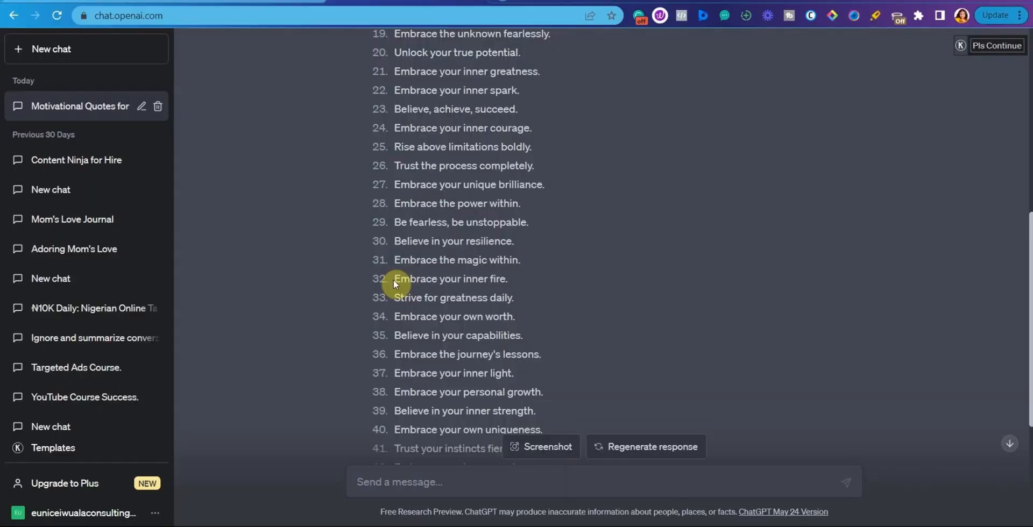
{"action": "left_click_drag", "start_coordinate": [393, 274], "coordinate": [452, 271]}
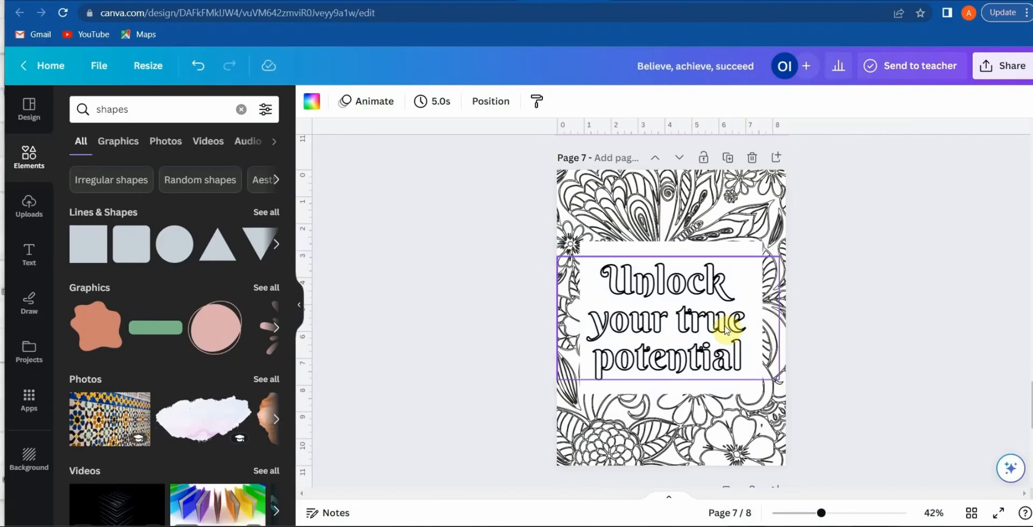
{"action": "left_click", "coordinate": [721, 327]}
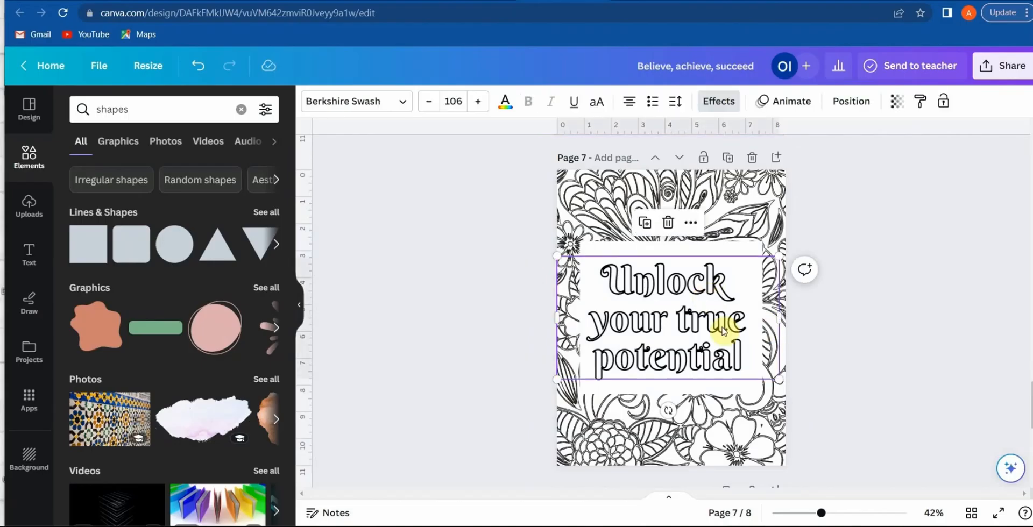
{"action": "left_click", "coordinate": [744, 355]}
{"action": "left_click_drag", "start_coordinate": [744, 355], "coordinate": [608, 277]}
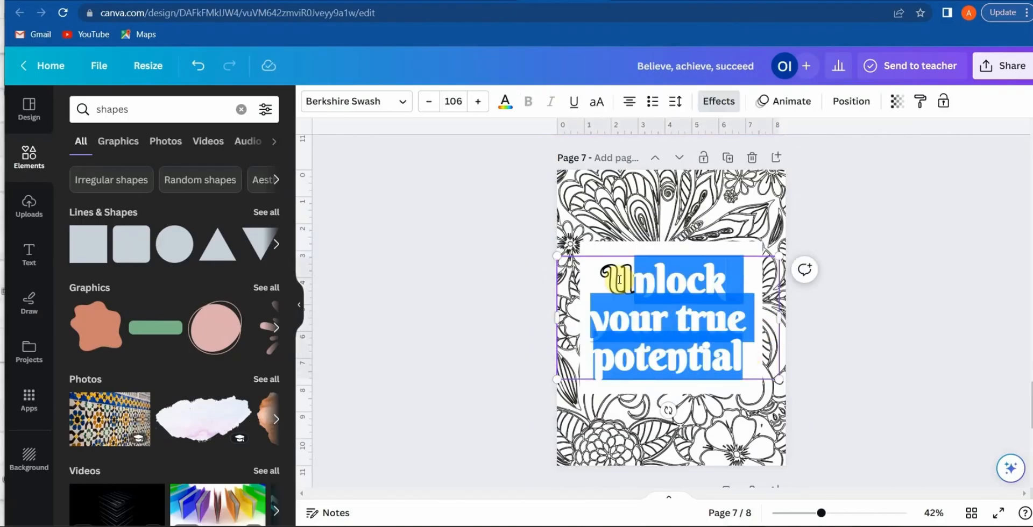
{"action": "key", "text": "BackSpace"}
{"action": "type", "text": "Embrace your inner fire"}
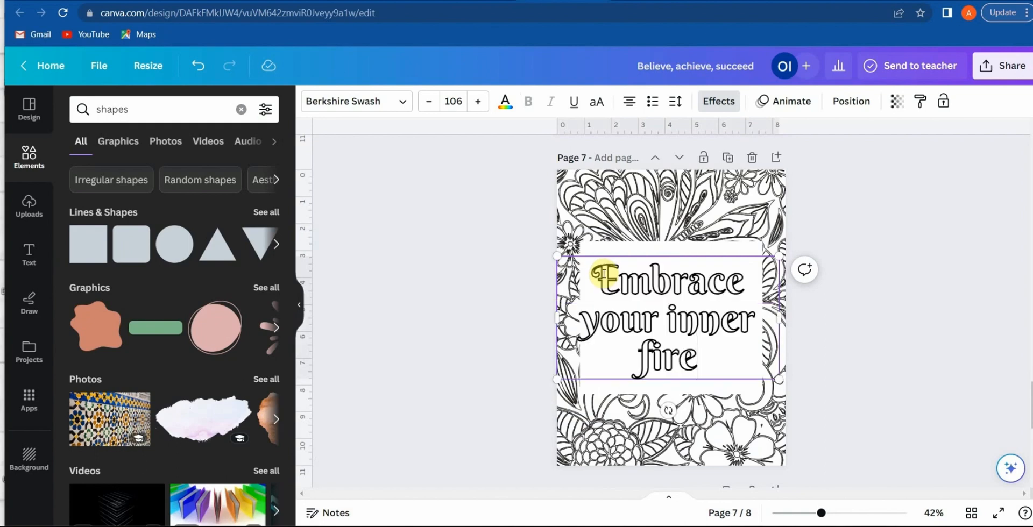
{"action": "left_click_drag", "start_coordinate": [690, 311], "coordinate": [694, 317]}
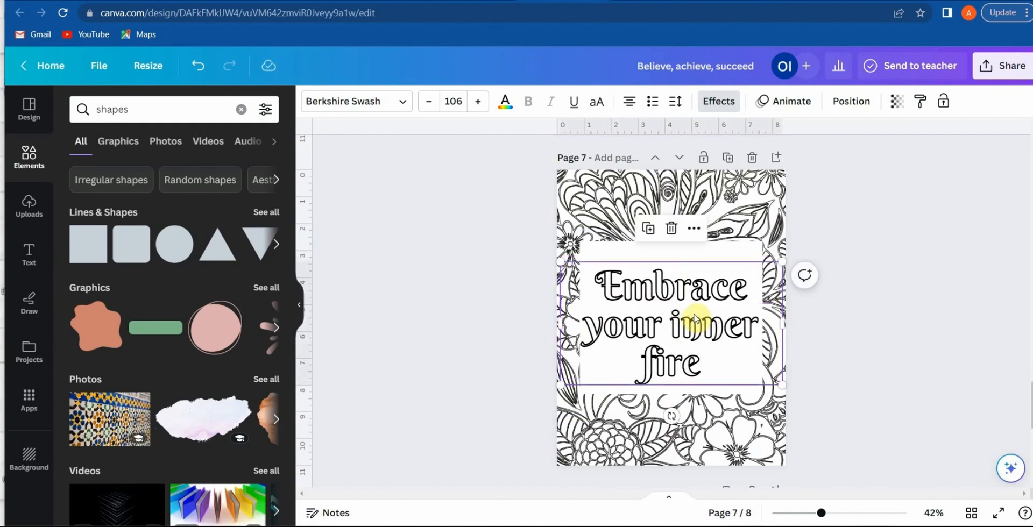
- Search the graphics for "square flower border" and add the double-line square frame with leafy branches in two corners to page 7
{"action": "left_click", "coordinate": [238, 111]}
{"action": "type", "text": "square fl"}
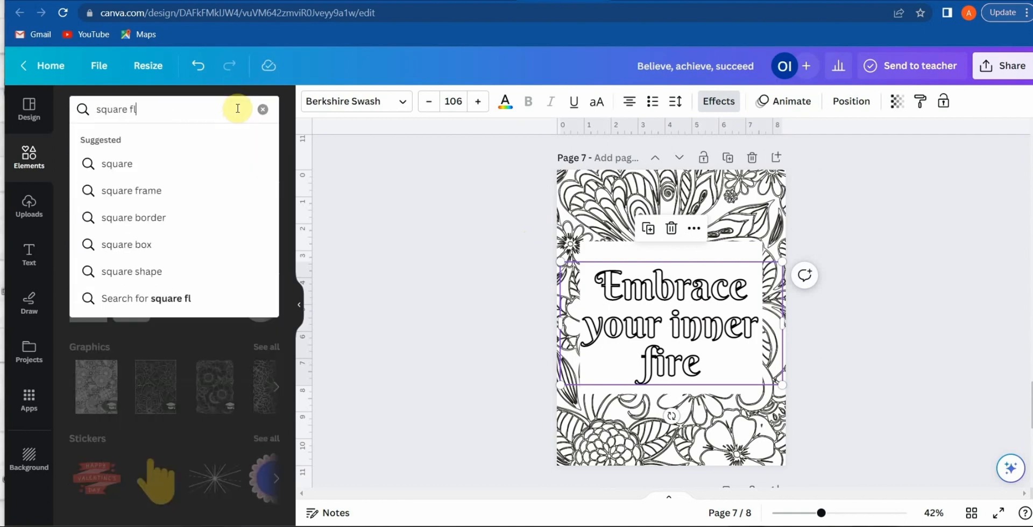
{"action": "type", "text": "ower border"}
{"action": "key", "text": "Return"}
{"action": "left_click", "coordinate": [127, 145]}
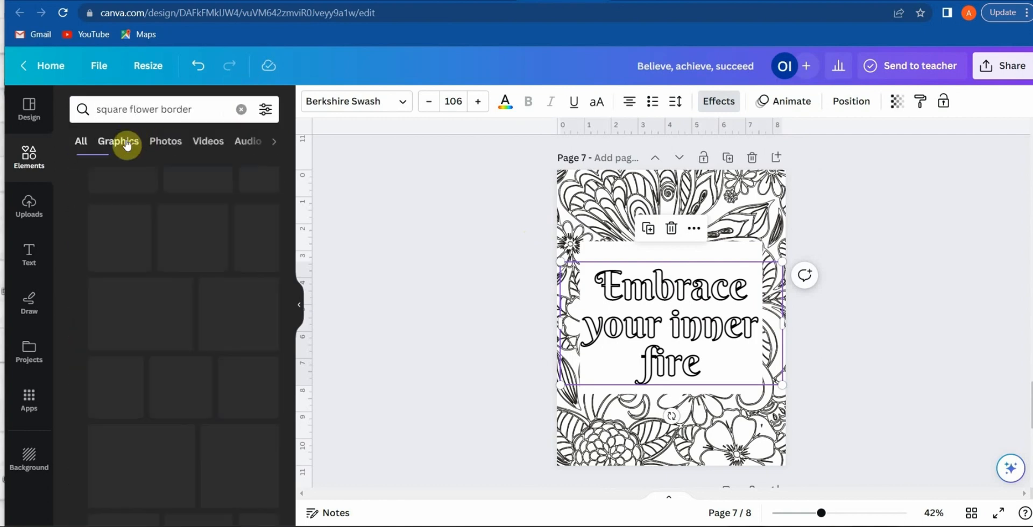
{"action": "scroll", "coordinate": [289, 451], "scroll_direction": "down", "scroll_amount": 10}
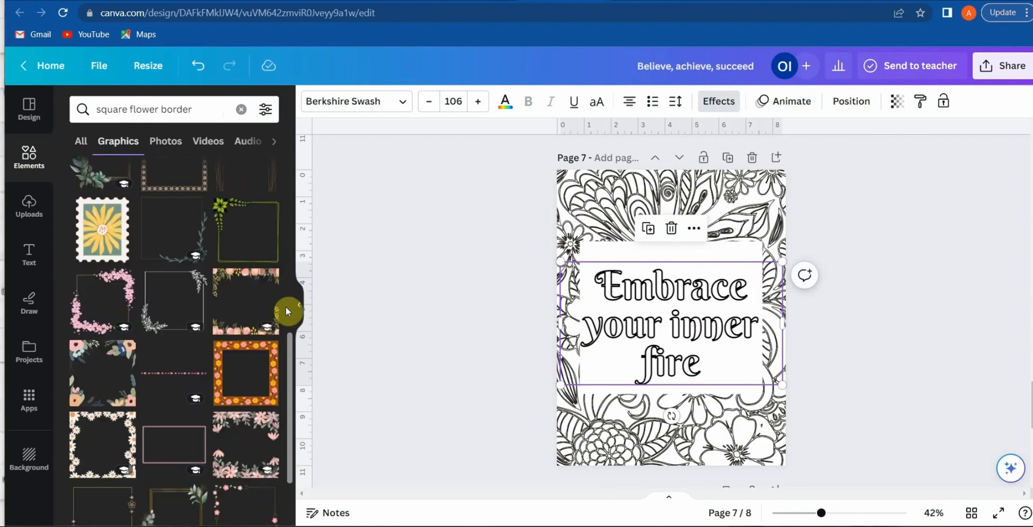
{"action": "scroll", "coordinate": [292, 316], "scroll_direction": "down", "scroll_amount": 5}
{"action": "left_click", "coordinate": [247, 412]}
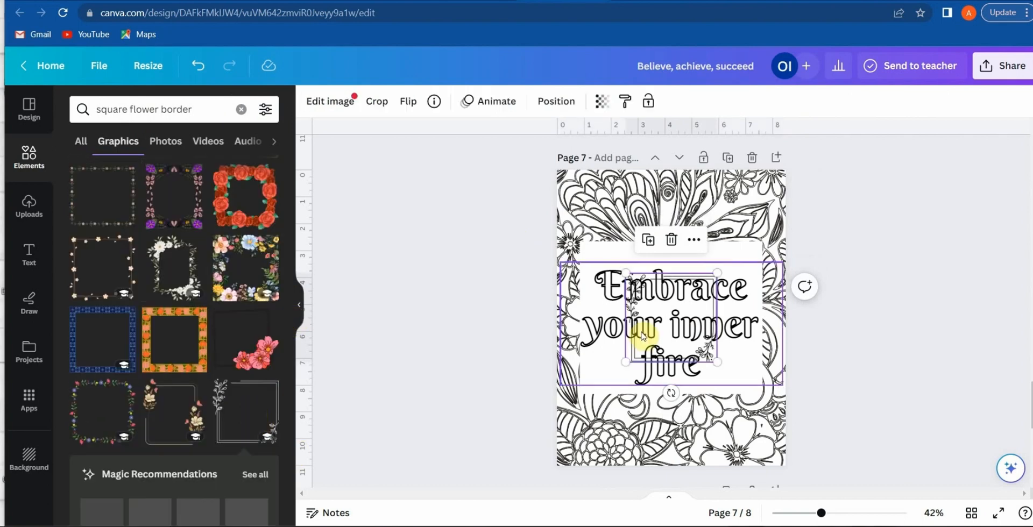
- Enlarge the leafy square frame and position it around the white box and quote on page 7
{"action": "left_click_drag", "start_coordinate": [624, 273], "coordinate": [557, 241]}
{"action": "left_click_drag", "start_coordinate": [717, 362], "coordinate": [772, 424]}
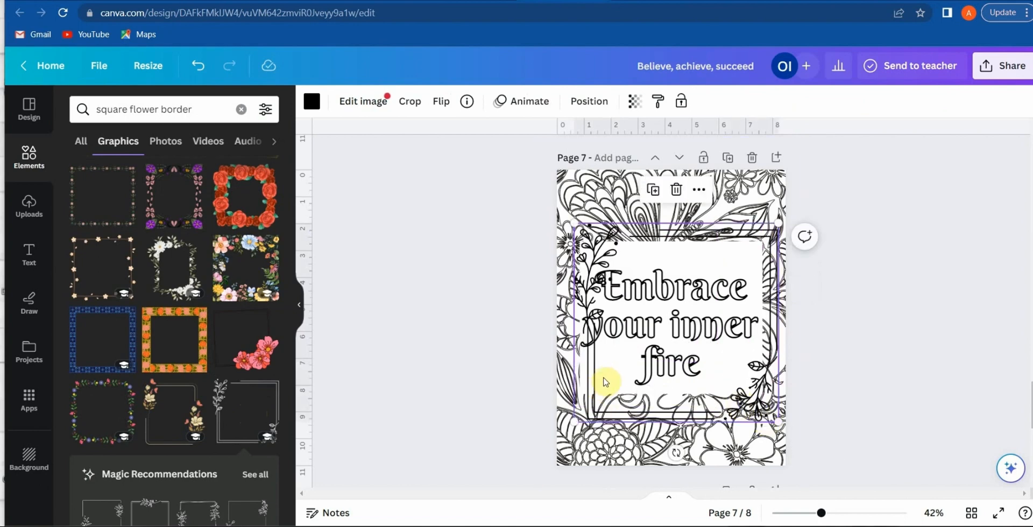
{"action": "left_click_drag", "start_coordinate": [605, 382], "coordinate": [595, 376]}
{"action": "mouse_move", "coordinate": [767, 216]}
{"action": "left_mouse_down"}
{"action": "mouse_move", "coordinate": [753, 219]}
{"action": "mouse_move", "coordinate": [756, 231]}
{"action": "left_mouse_up"}
{"action": "left_click_drag", "start_coordinate": [612, 362], "coordinate": [607, 361]}
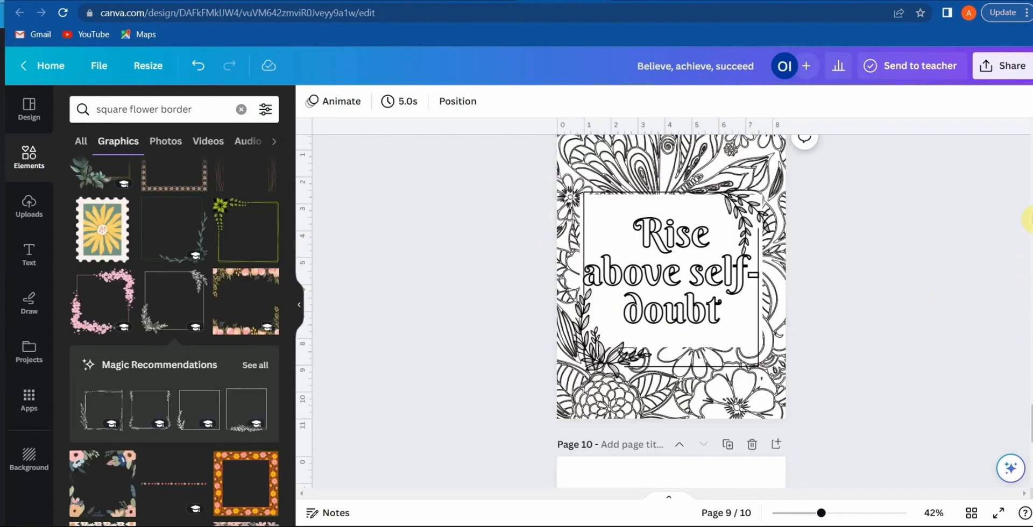
- Insert a blank page by the "Believe, achieve, succeed" page and make it page 1 of the design
{"action": "scroll", "coordinate": [1029, 221], "scroll_direction": "up", "scroll_amount": 5}
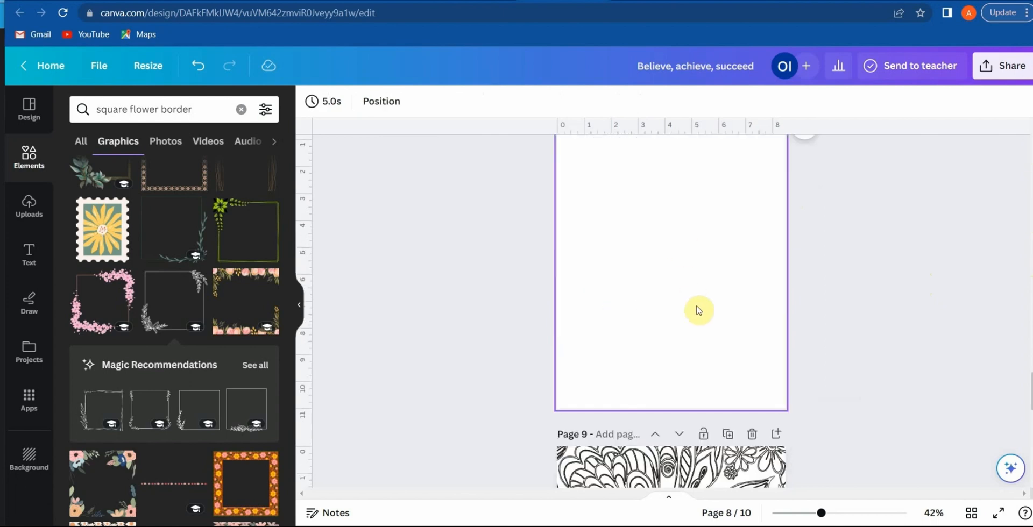
{"action": "scroll", "coordinate": [1028, 143], "scroll_direction": "up", "scroll_amount": 15}
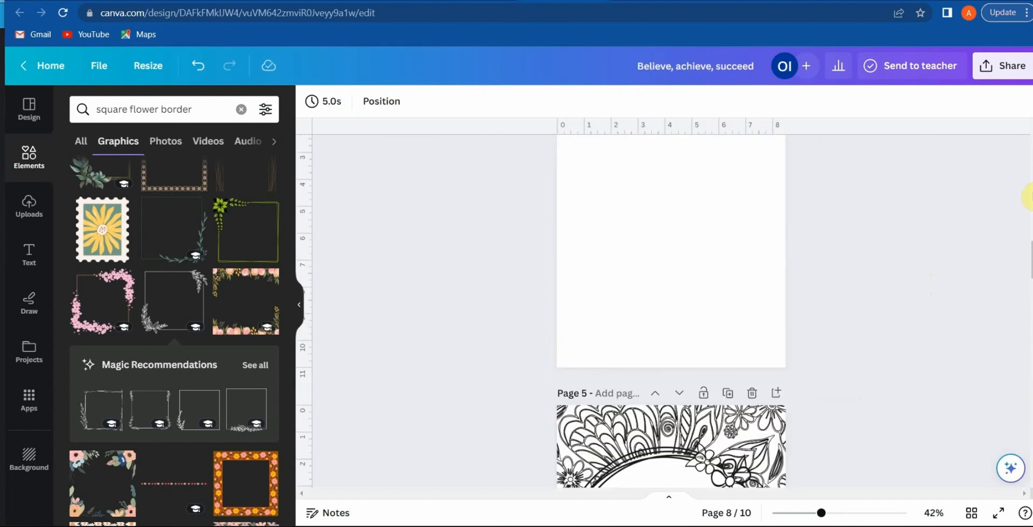
{"action": "scroll", "coordinate": [1027, 143], "scroll_direction": "up", "scroll_amount": 15}
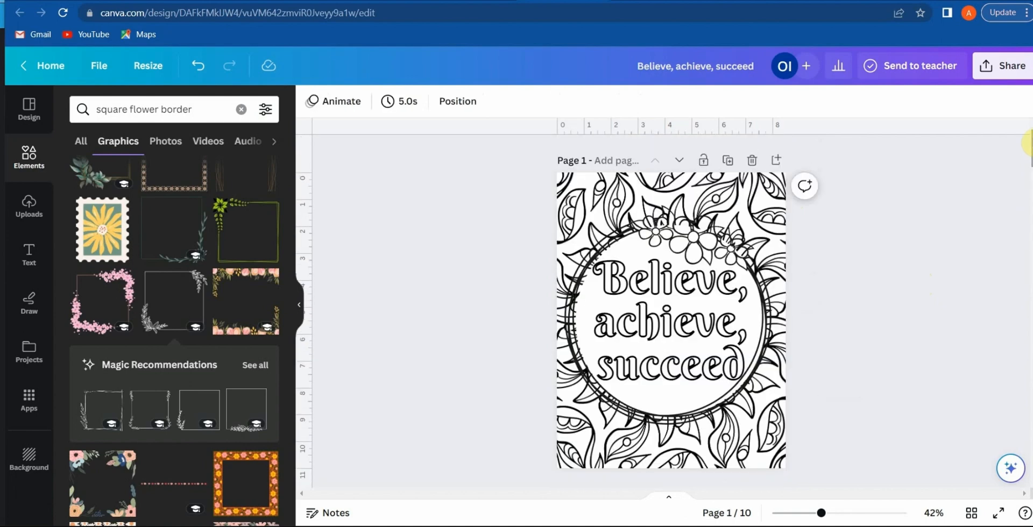
{"action": "left_click", "coordinate": [776, 160]}
{"action": "left_click", "coordinate": [678, 161]}
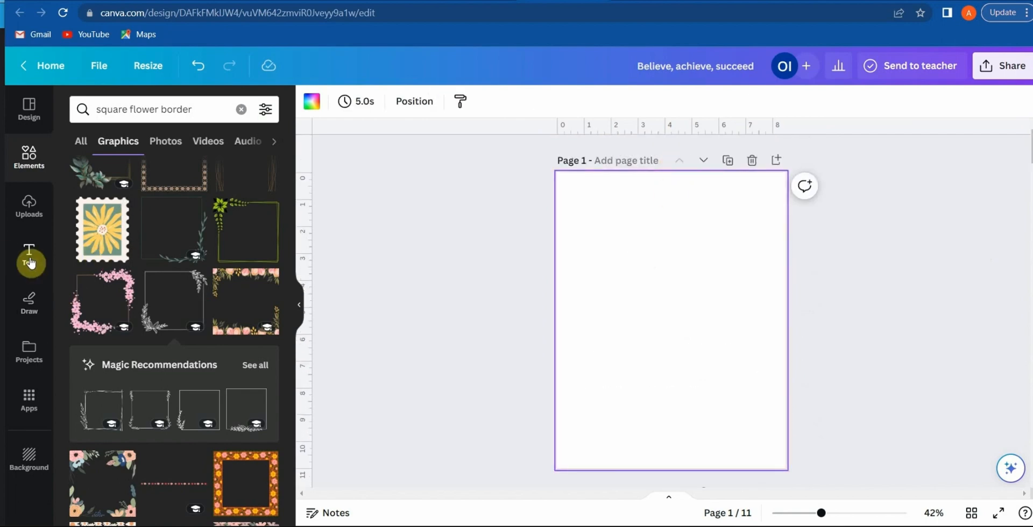
- Add a heading reading "This Book Belongs to" on page 1 and set its font size to 28
{"action": "left_click", "coordinate": [29, 255]}
{"action": "left_click", "coordinate": [134, 280]}
{"action": "type", "text": "Th"}
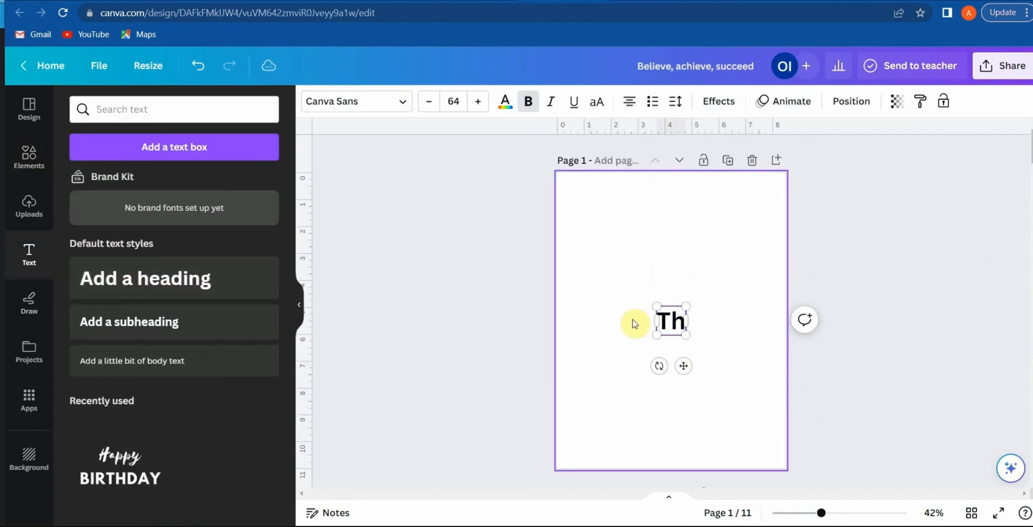
{"action": "type", "text": "is Book Belongs to"}
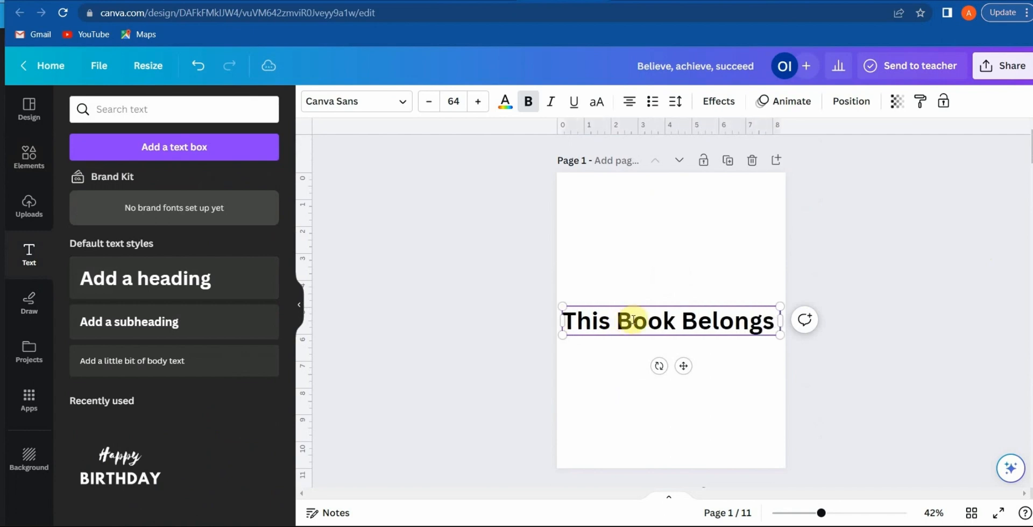
{"action": "left_click", "coordinate": [453, 101]}
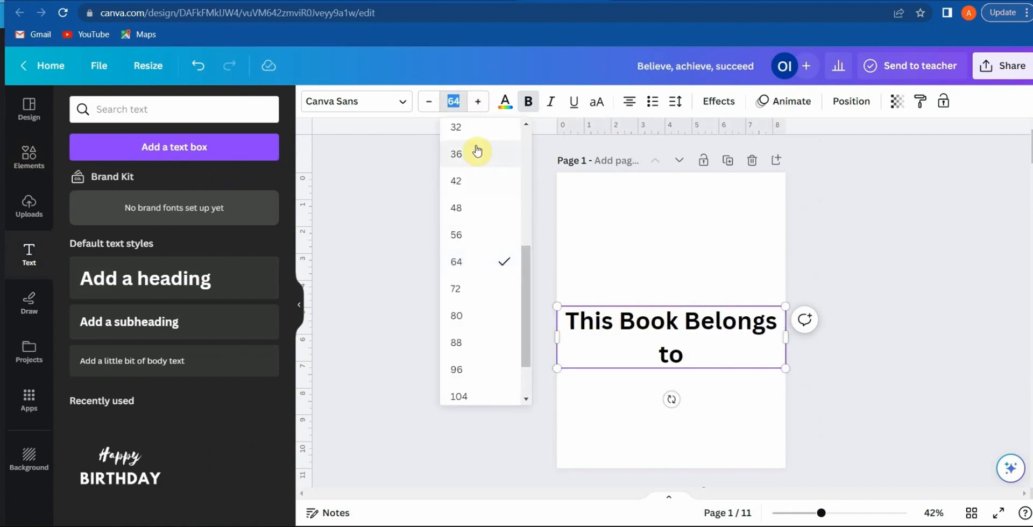
{"action": "left_click", "coordinate": [523, 153]}
{"action": "left_click", "coordinate": [456, 352]}
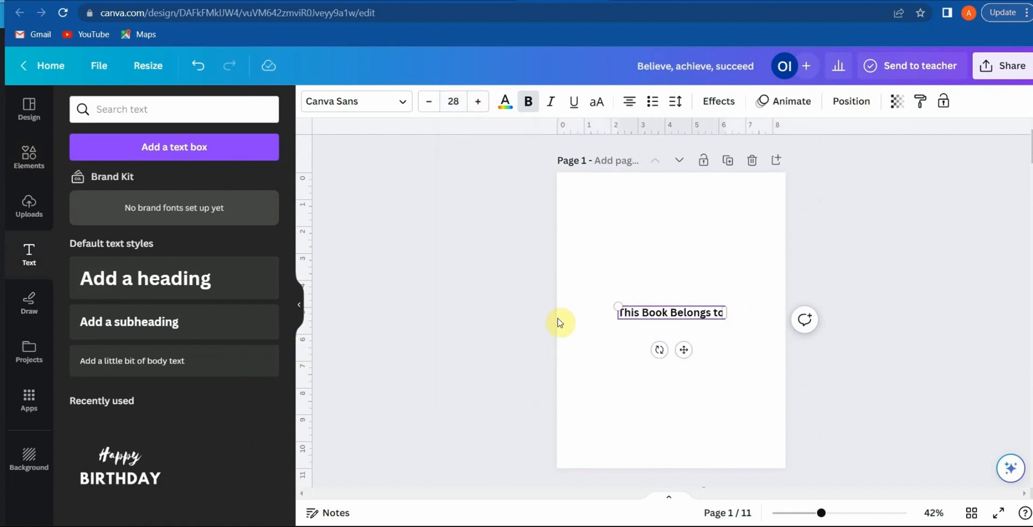
- Search the elements for "Flower border" and place the black leafy vine corner in the upper-left corner of page 1
{"action": "left_click", "coordinate": [34, 162]}
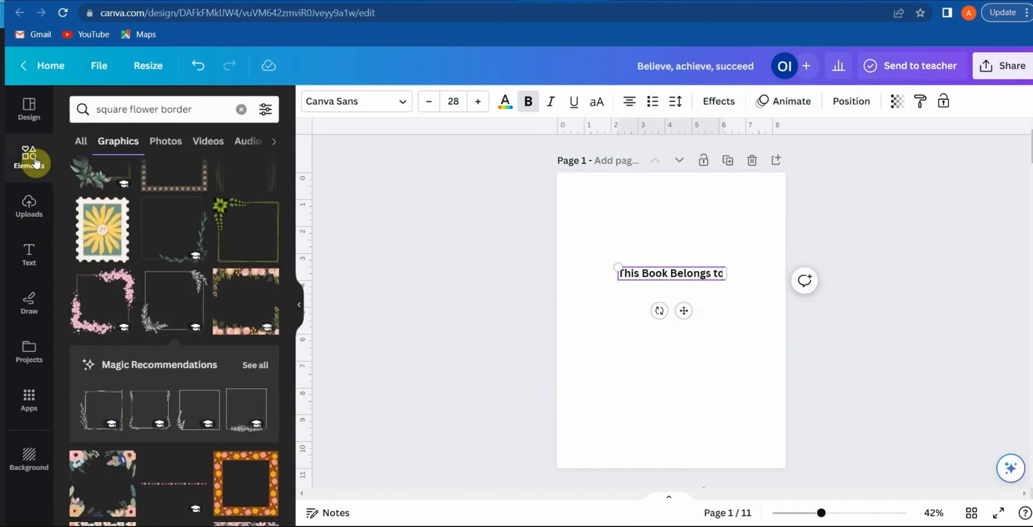
{"action": "left_click", "coordinate": [241, 108]}
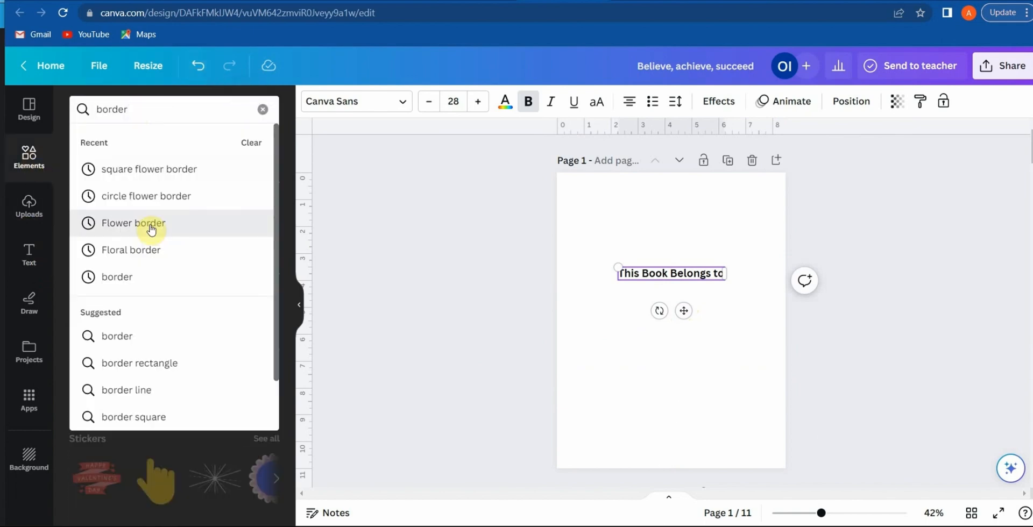
{"action": "left_click", "coordinate": [147, 224]}
{"action": "left_click", "coordinate": [149, 253]}
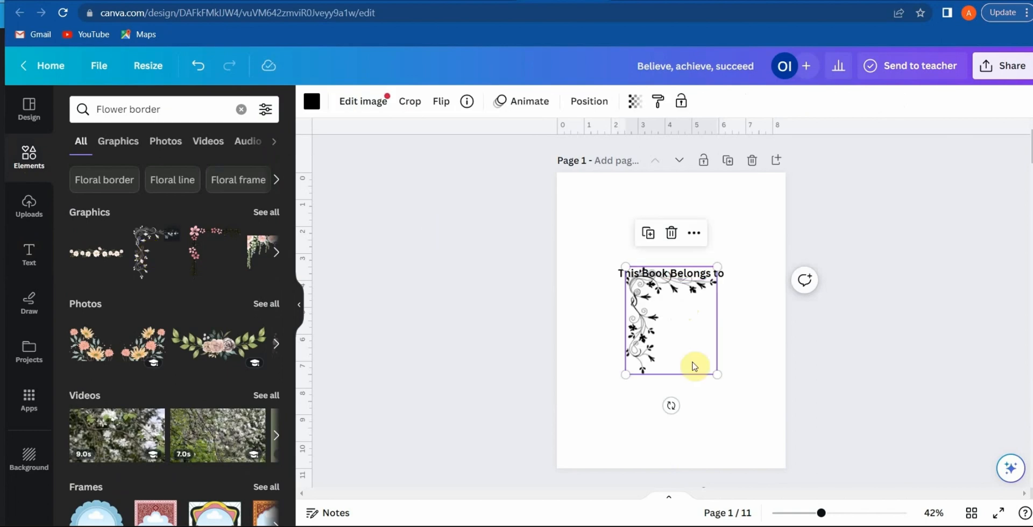
{"action": "left_click_drag", "start_coordinate": [650, 329], "coordinate": [577, 228]}
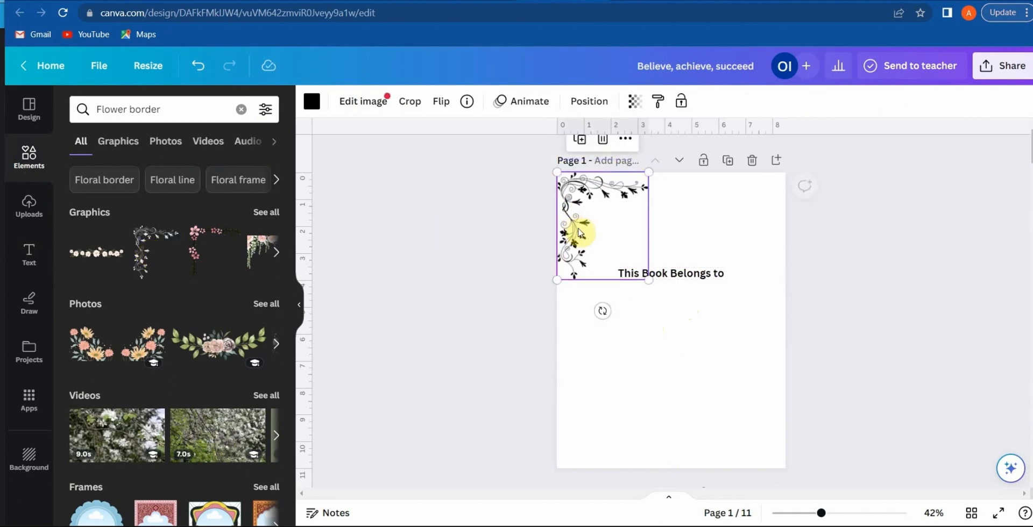
- Add a second leafy vine corner, rotate it 180° into page 1's lower-right corner, and move the heading slightly down
{"action": "left_click", "coordinate": [161, 266]}
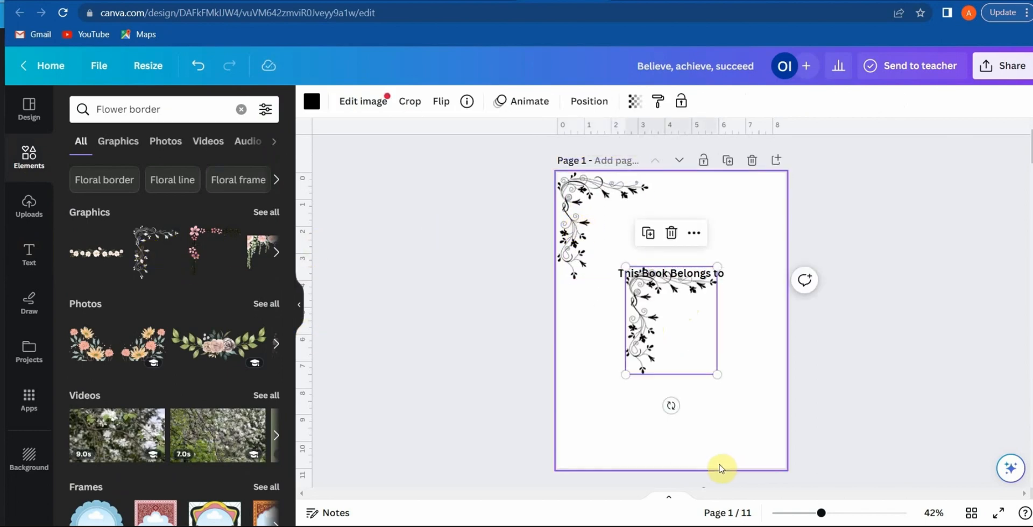
{"action": "left_click_drag", "start_coordinate": [671, 406], "coordinate": [669, 233]}
{"action": "left_click_drag", "start_coordinate": [696, 349], "coordinate": [745, 435]}
{"action": "left_click_drag", "start_coordinate": [667, 276], "coordinate": [667, 291]}
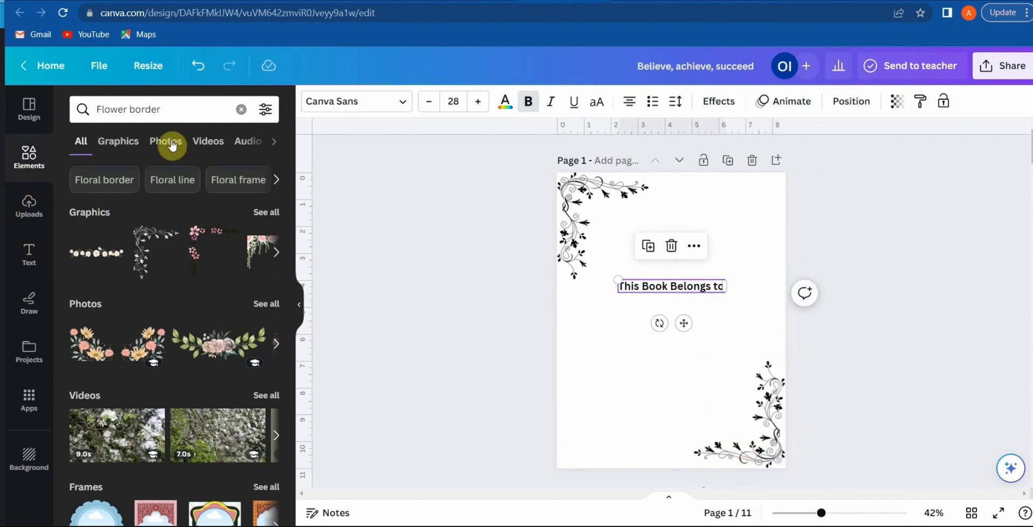
- Search the elements for "lines" and add a straight solid line below the heading, extending it horizontally
{"action": "left_click", "coordinate": [241, 109]}
{"action": "type", "text": "lines"}
{"action": "key", "text": "Return"}
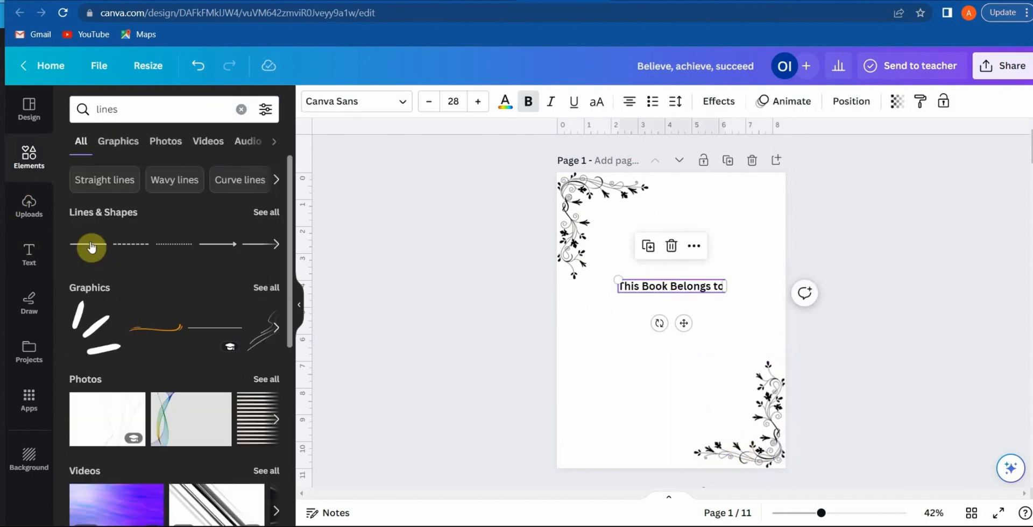
{"action": "left_click", "coordinate": [88, 244]}
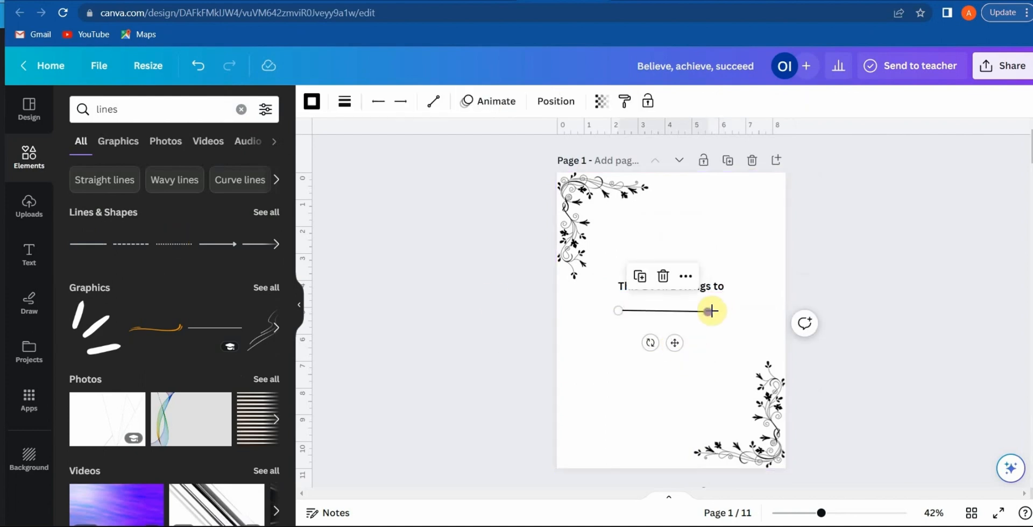
{"action": "left_click_drag", "start_coordinate": [710, 310], "coordinate": [719, 309]}
- Set the weight of the line below the heading to 1
{"action": "left_click", "coordinate": [345, 101]}
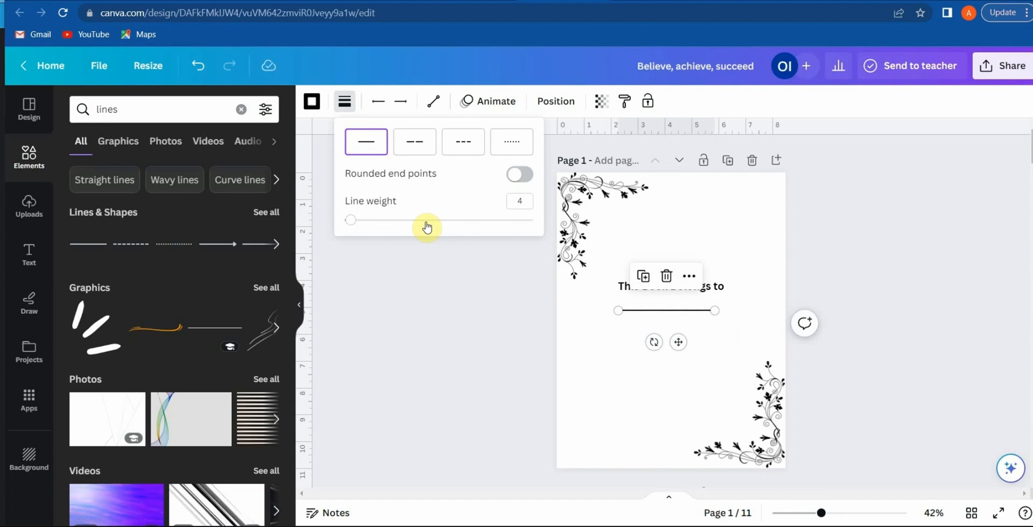
{"action": "left_click", "coordinate": [527, 207]}
{"action": "type", "text": "1"}
- Lengthen the thin line to about the heading's width and duplicate it to make three stacked writing lines
{"action": "left_click", "coordinate": [646, 282]}
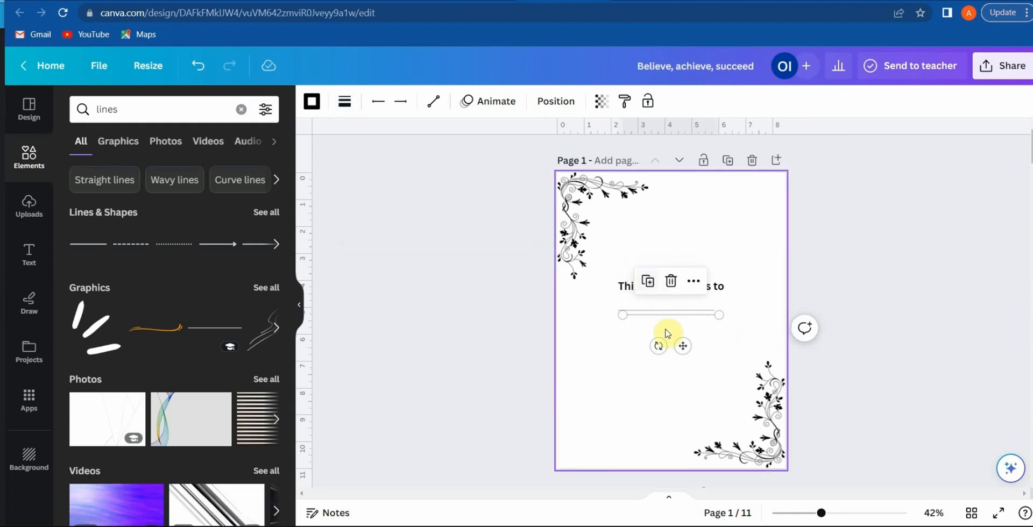
{"action": "left_click", "coordinate": [689, 310]}
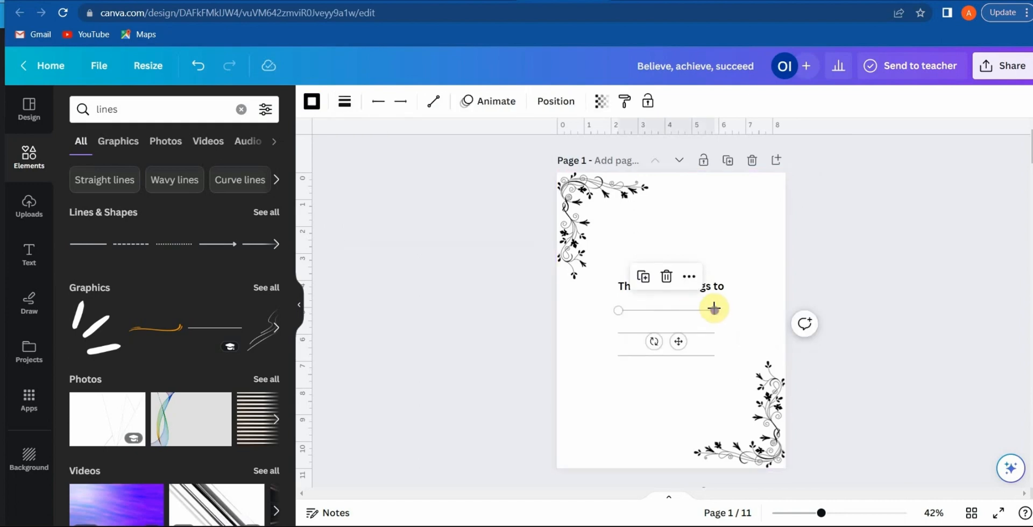
{"action": "left_click_drag", "start_coordinate": [714, 309], "coordinate": [722, 307]}
{"action": "left_click", "coordinate": [653, 281]}
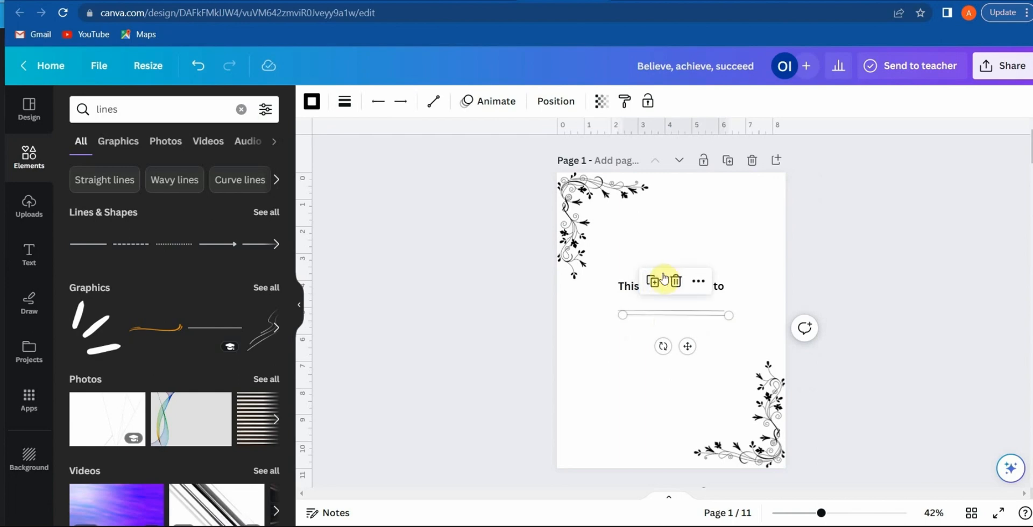
{"action": "left_click", "coordinate": [656, 283]}
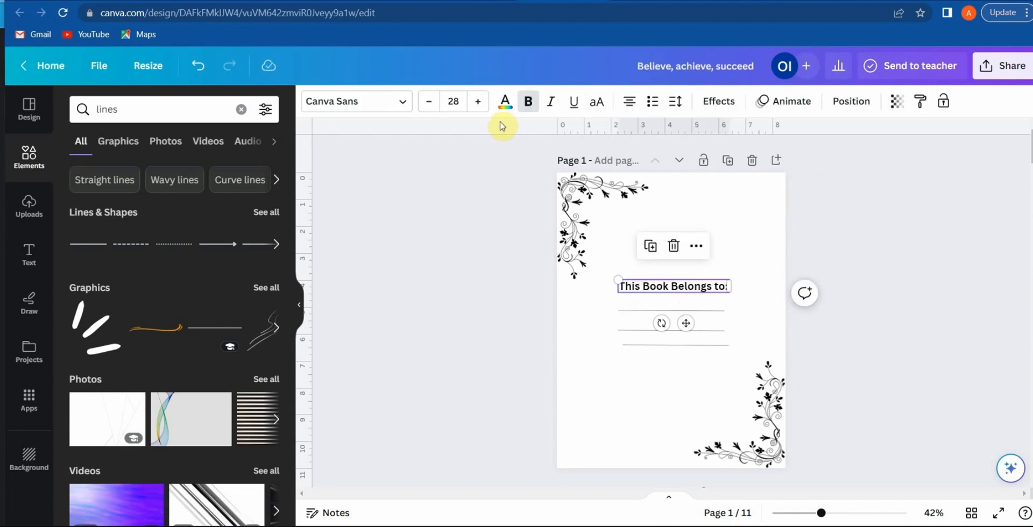
- Add a colon to the heading so it reads "This Book Belongs to:" and set its font to Berkshire Swash
{"action": "left_click", "coordinate": [371, 96]}
{"action": "left_click", "coordinate": [139, 259]}
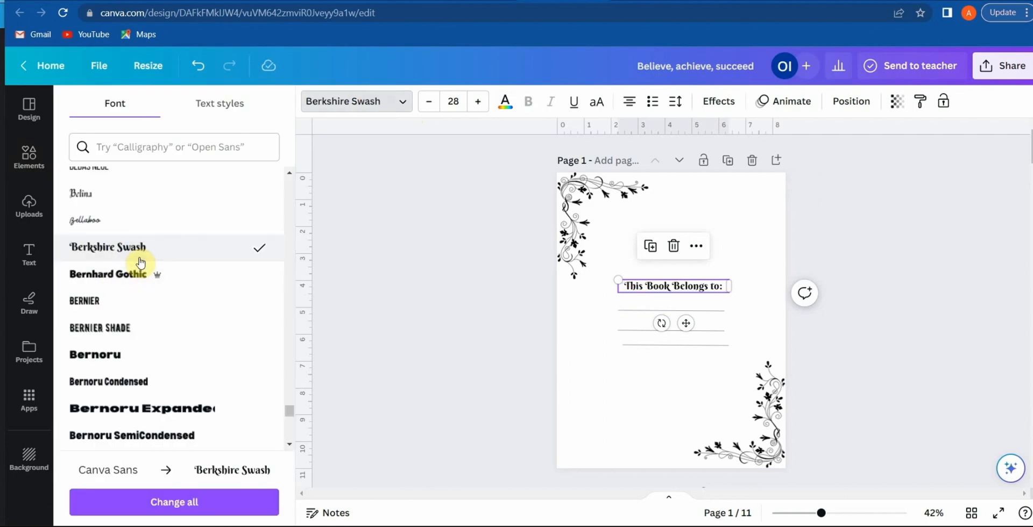
- Center-align the three writing lines with each other and space them evenly in the vertical direction
{"action": "left_click_drag", "start_coordinate": [595, 306], "coordinate": [694, 368]}
{"action": "left_click", "coordinate": [551, 103]}
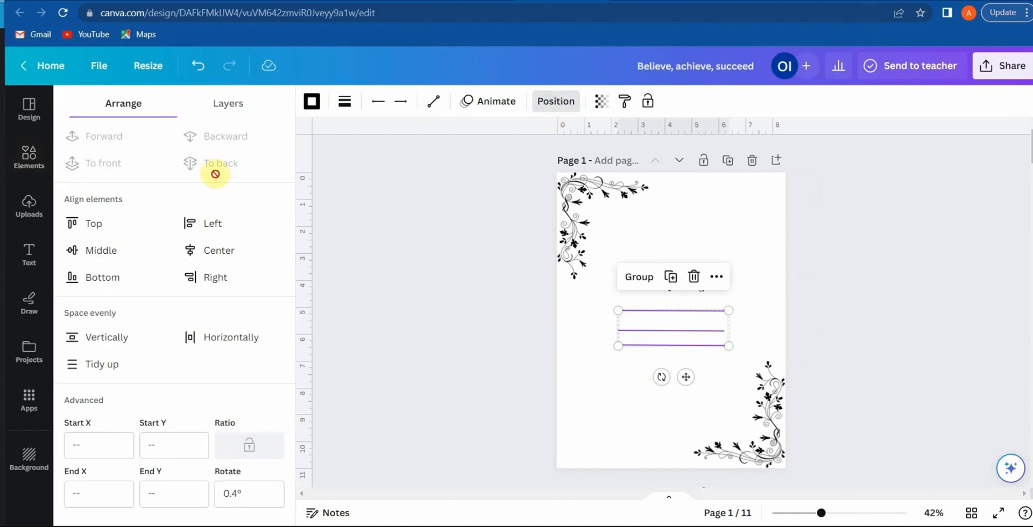
{"action": "left_click", "coordinate": [604, 347]}
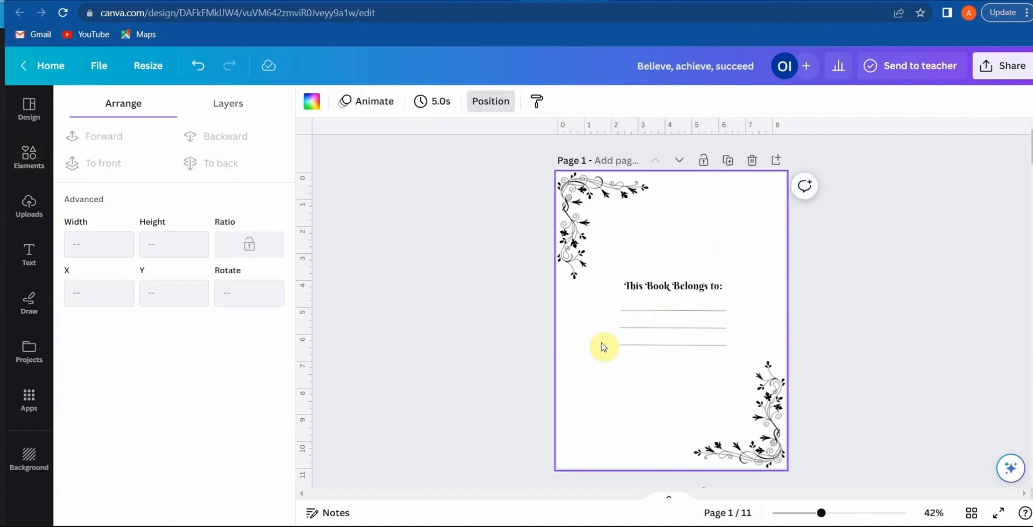
- Download all pages of the design as a PDF Print file
{"action": "left_click", "coordinate": [1032, 472]}
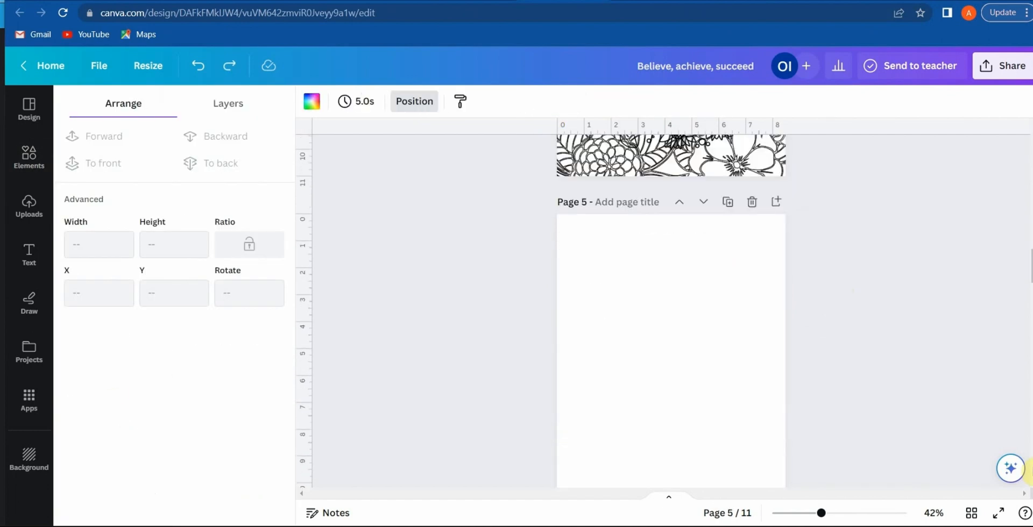
{"action": "left_click", "coordinate": [1032, 472]}
{"action": "left_click", "coordinate": [1032, 472]}
{"action": "left_click", "coordinate": [1032, 472]}
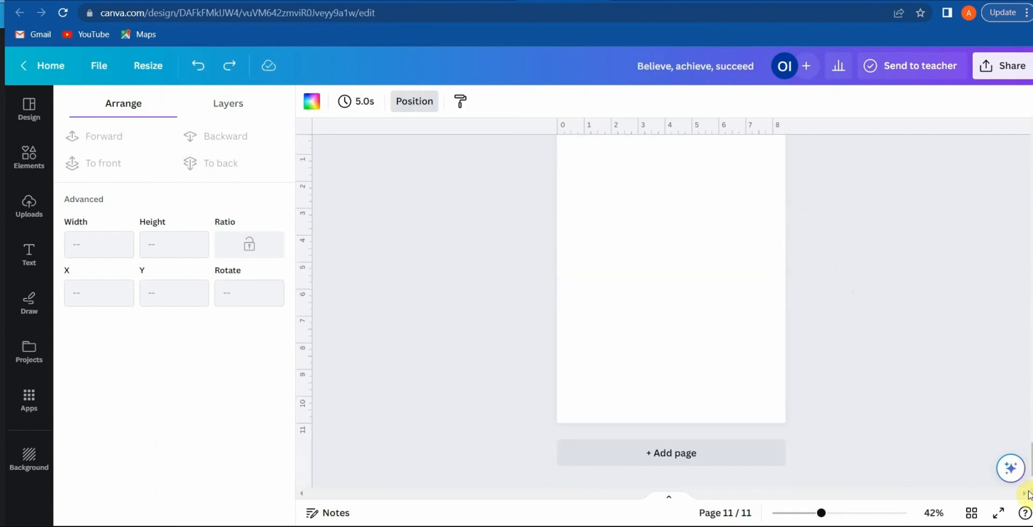
{"action": "left_click", "coordinate": [1029, 435]}
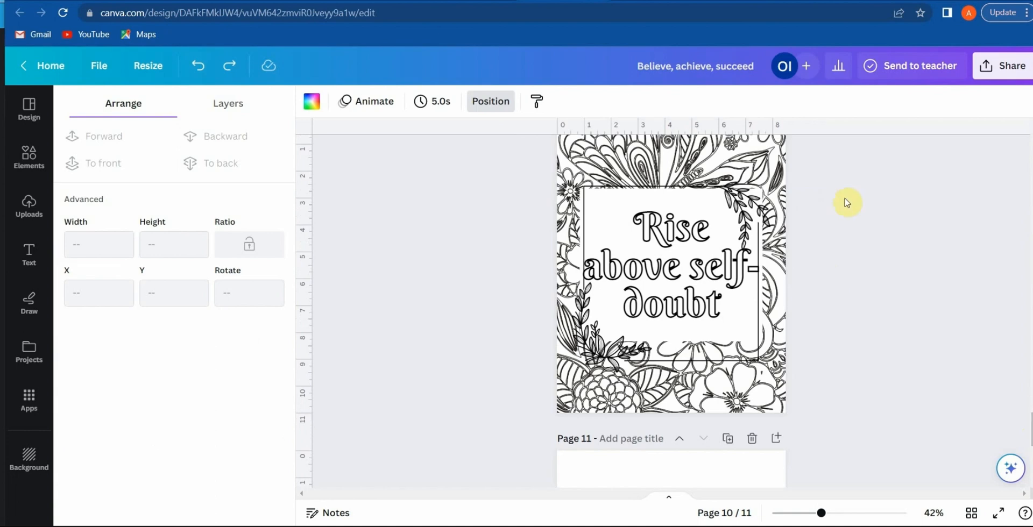
{"action": "left_click", "coordinate": [994, 70]}
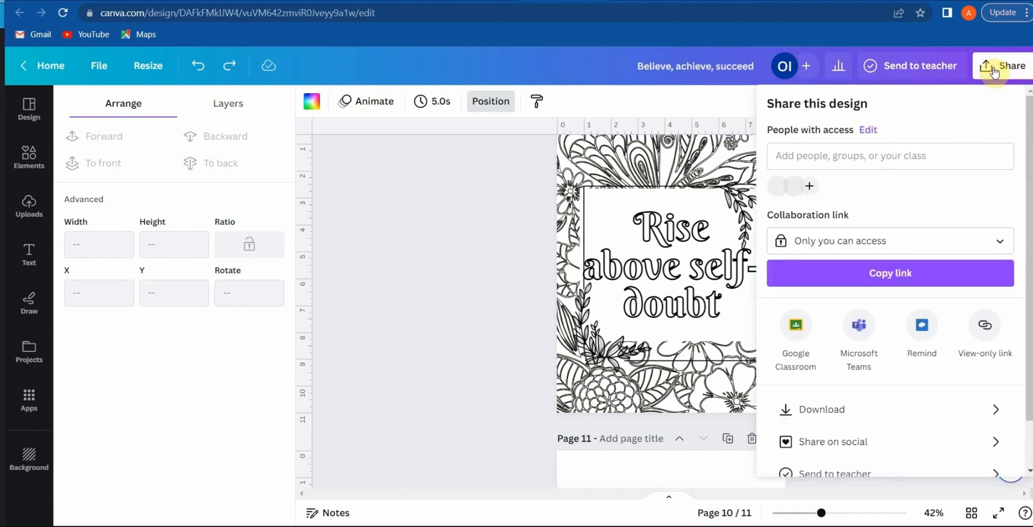
{"action": "left_click", "coordinate": [848, 409]}
{"action": "left_click", "coordinate": [969, 160]}
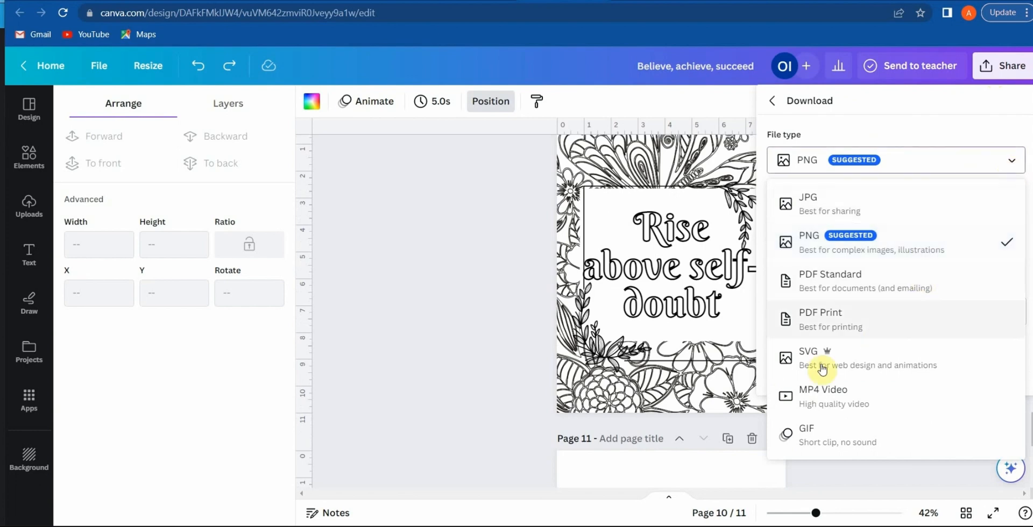
{"action": "left_click", "coordinate": [851, 324]}
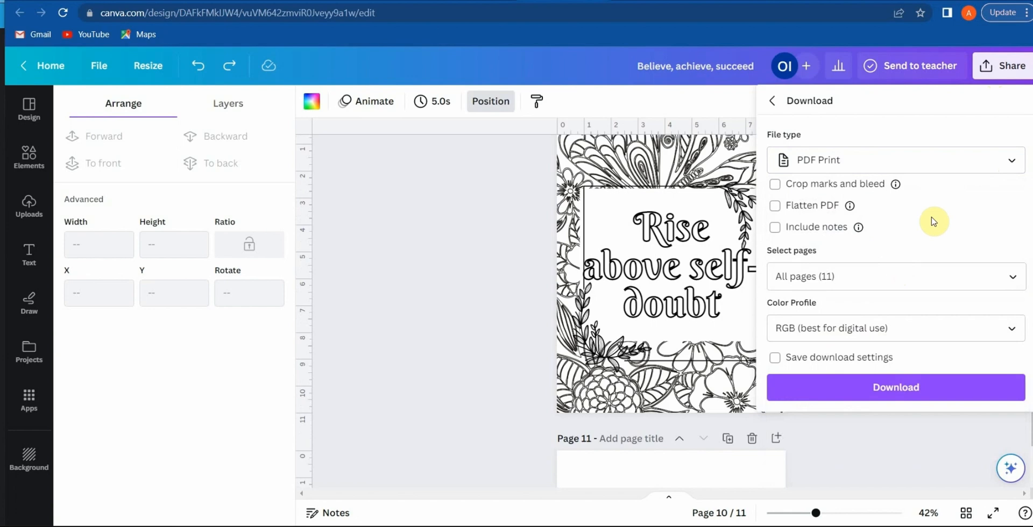
{"action": "left_click", "coordinate": [882, 393]}
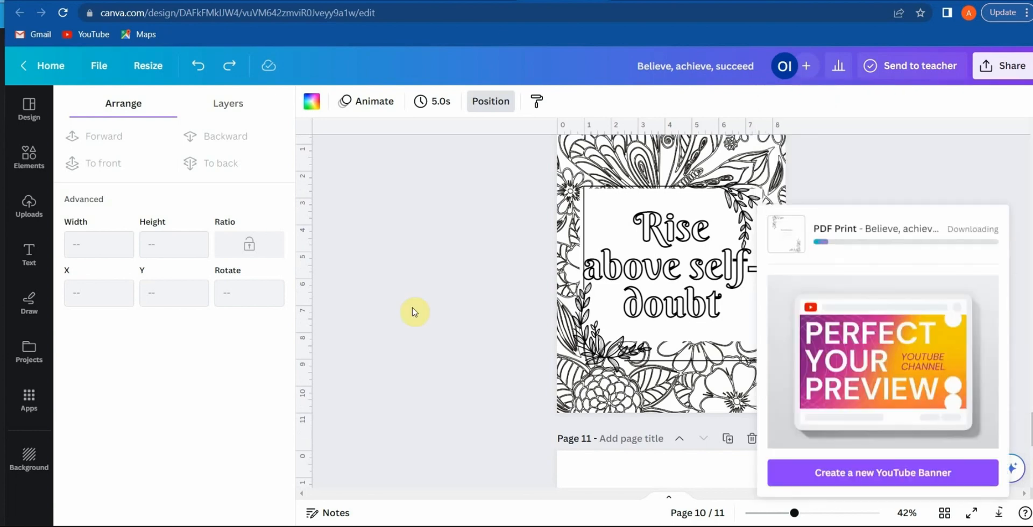
{"action": "left_click", "coordinate": [825, 307]}
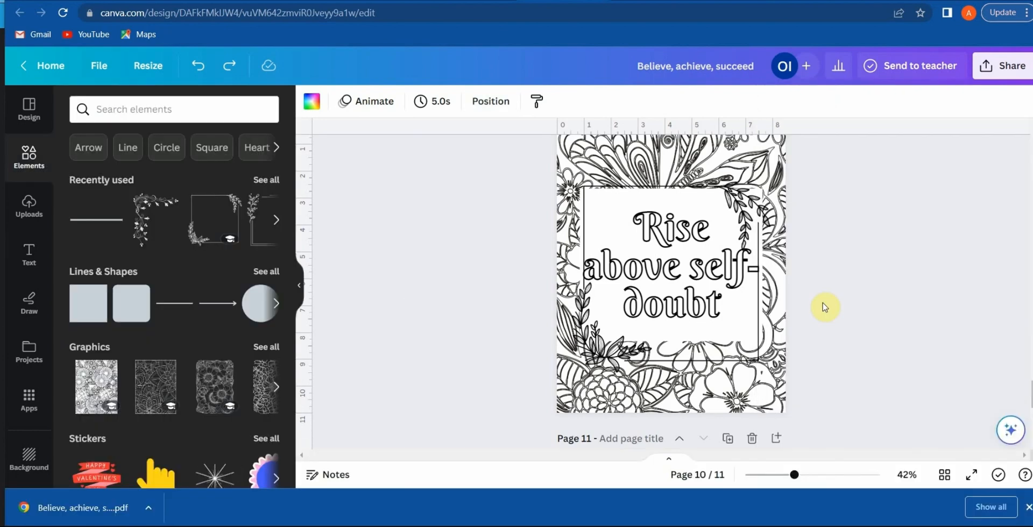